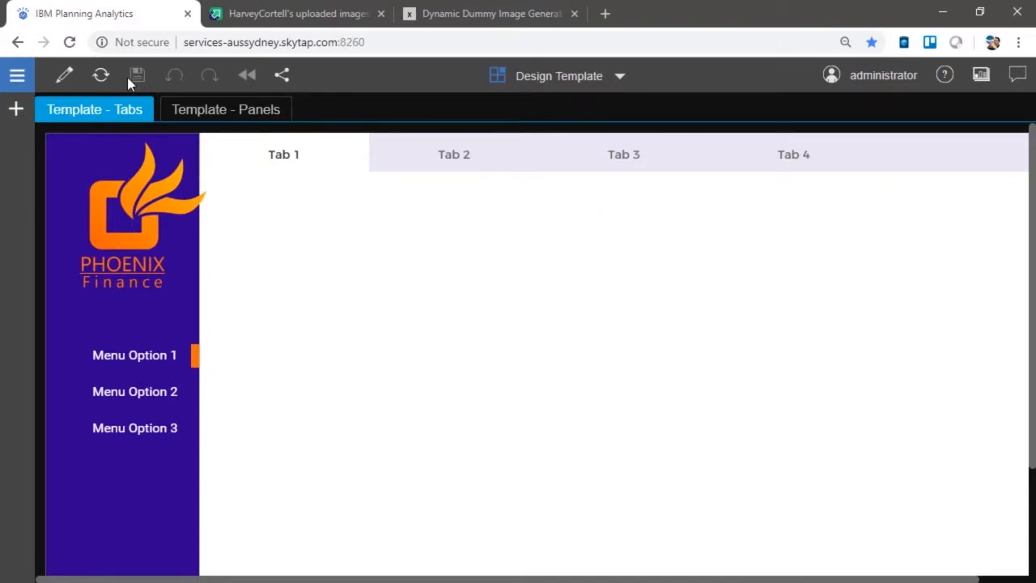
# Enable editing of the Design Template book and inspect the sidebar, orange marker, page background and Tab 1 button on Template - Tabs.
pyautogui.click(64, 78)
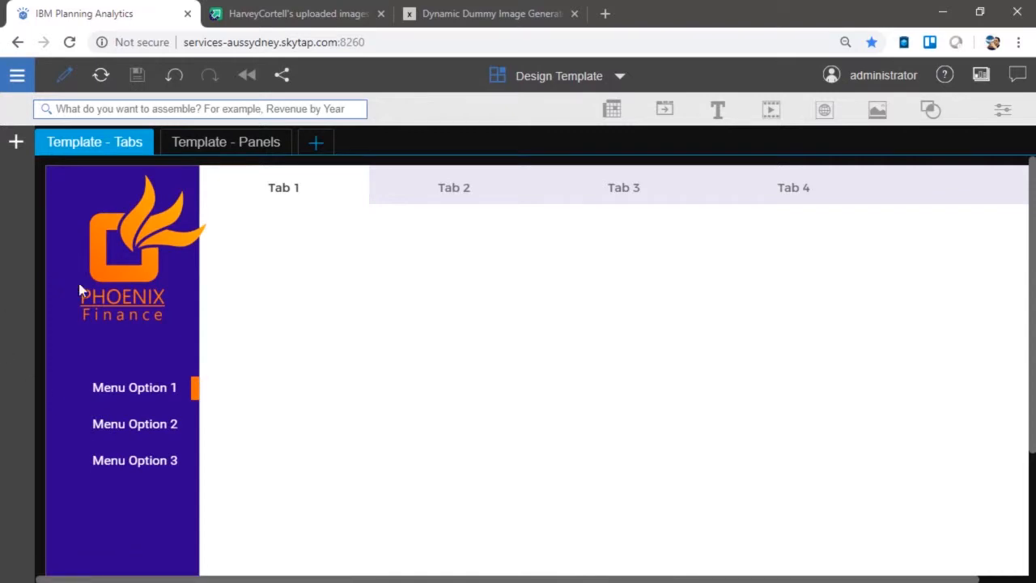
pyautogui.click(81, 291)
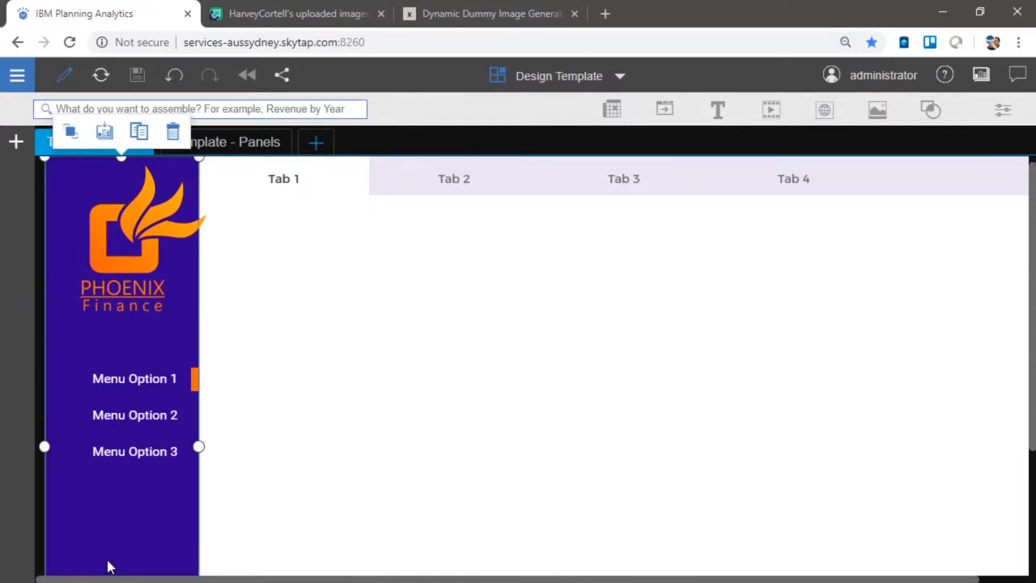
pyautogui.click(196, 385)
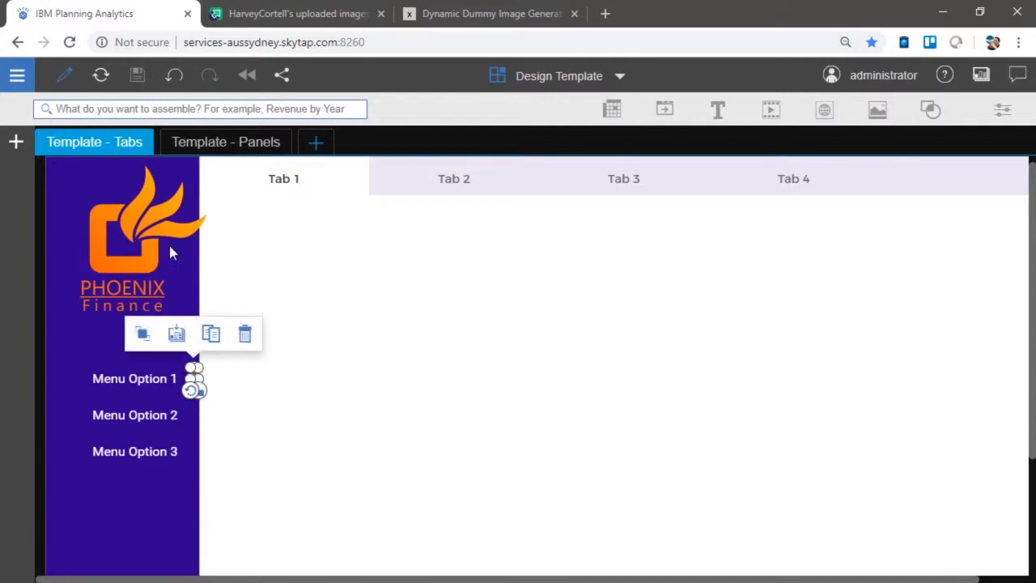
pyautogui.click(127, 248)
pyautogui.click(351, 375)
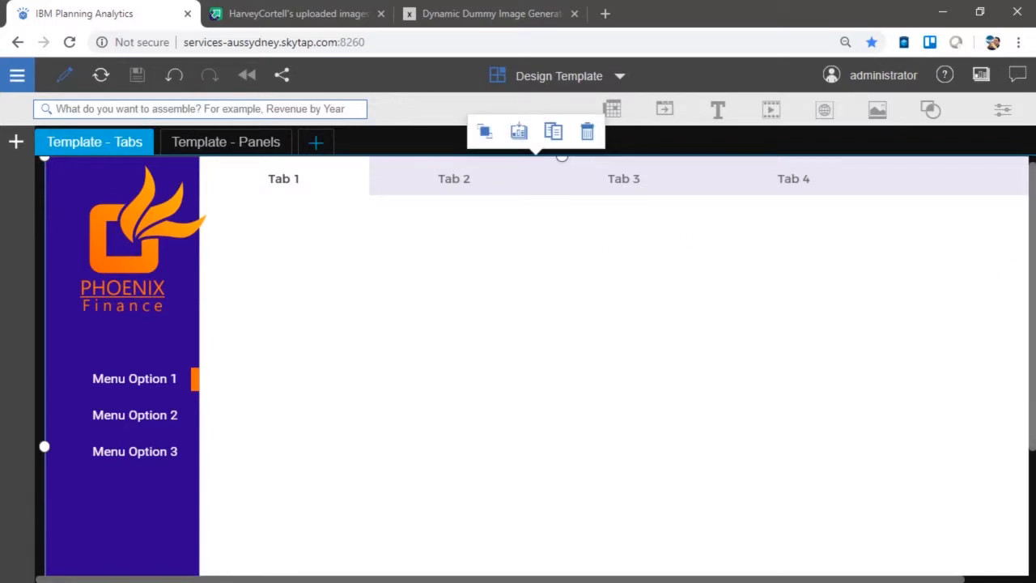
pyautogui.click(285, 186)
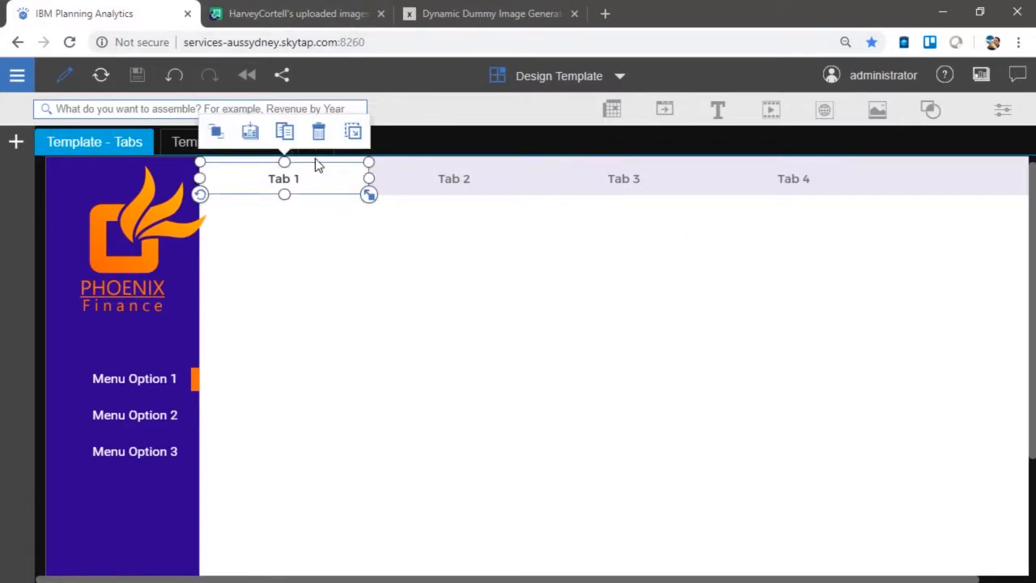
# Check the fill, border and opacity settings of the shaded strip behind the four tab buttons.
pyautogui.click(981, 172)
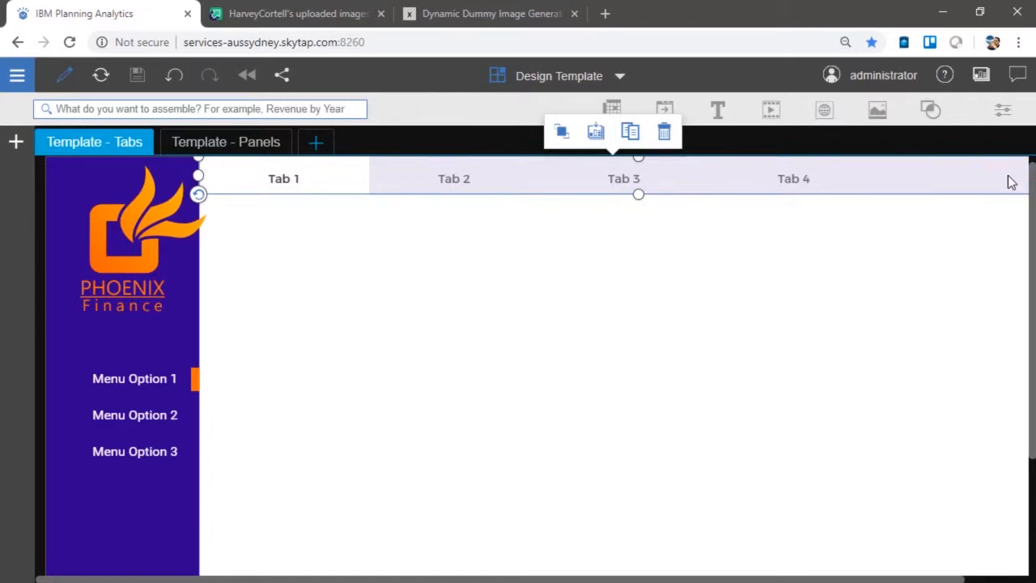
pyautogui.click(1002, 110)
pyautogui.click(798, 214)
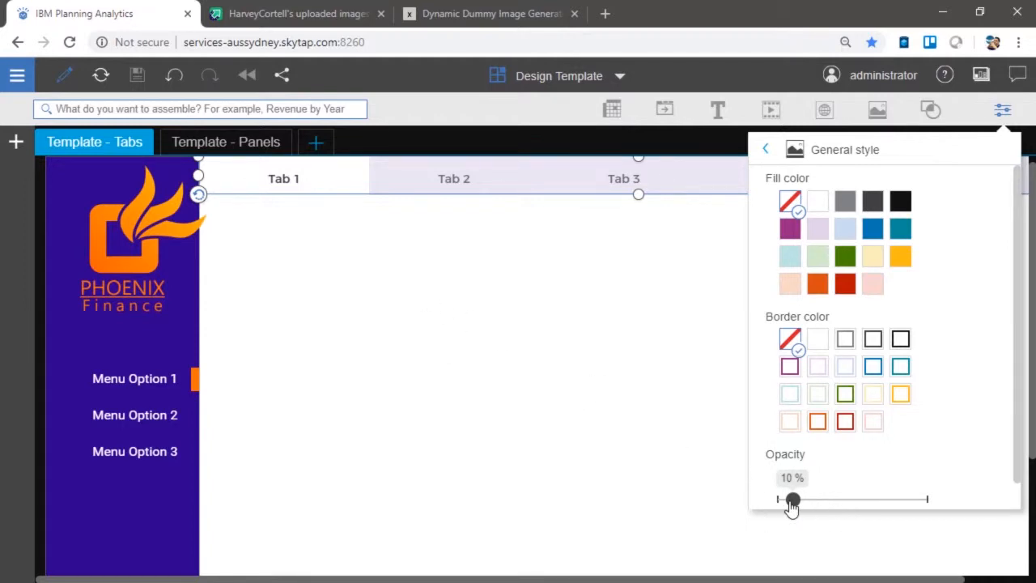
pyautogui.click(295, 248)
pyautogui.click(1002, 109)
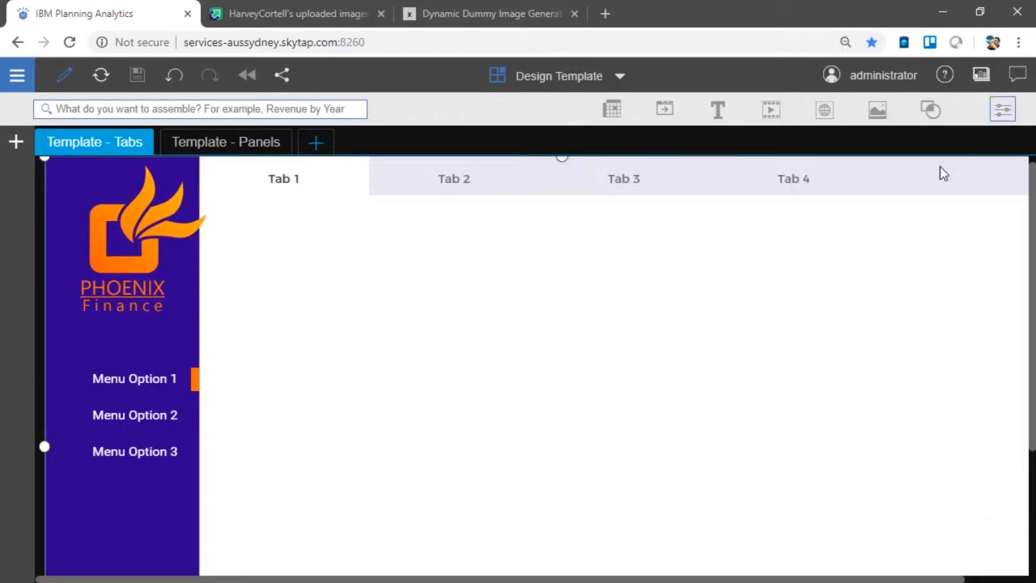
# Inspect the uploaded background image's direct link, including its .png ending, on Imgur and view the Dynamic Dummy Image Generator site.
pyautogui.click(299, 15)
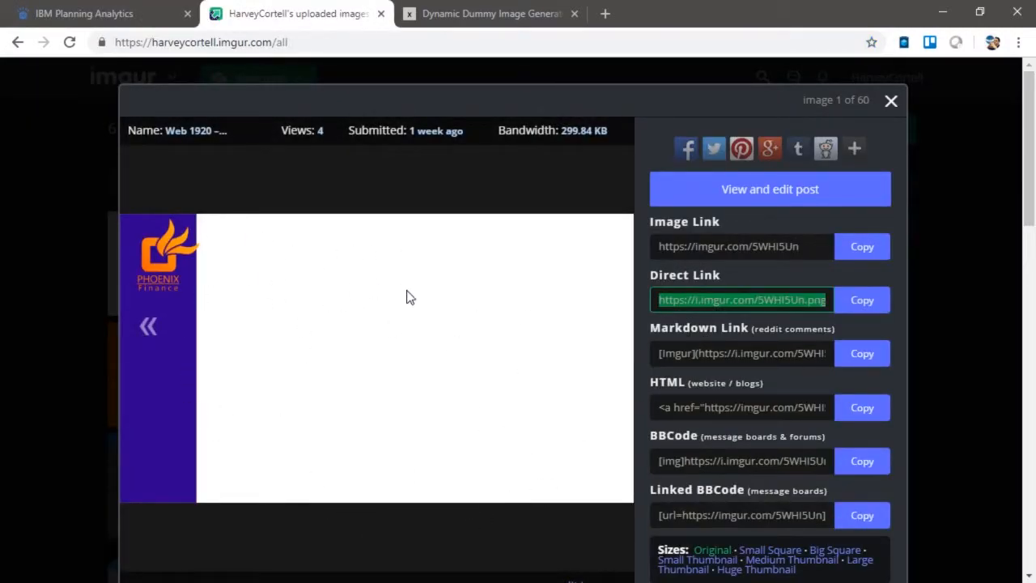
pyautogui.click(877, 309)
pyautogui.tripleClick(807, 299)
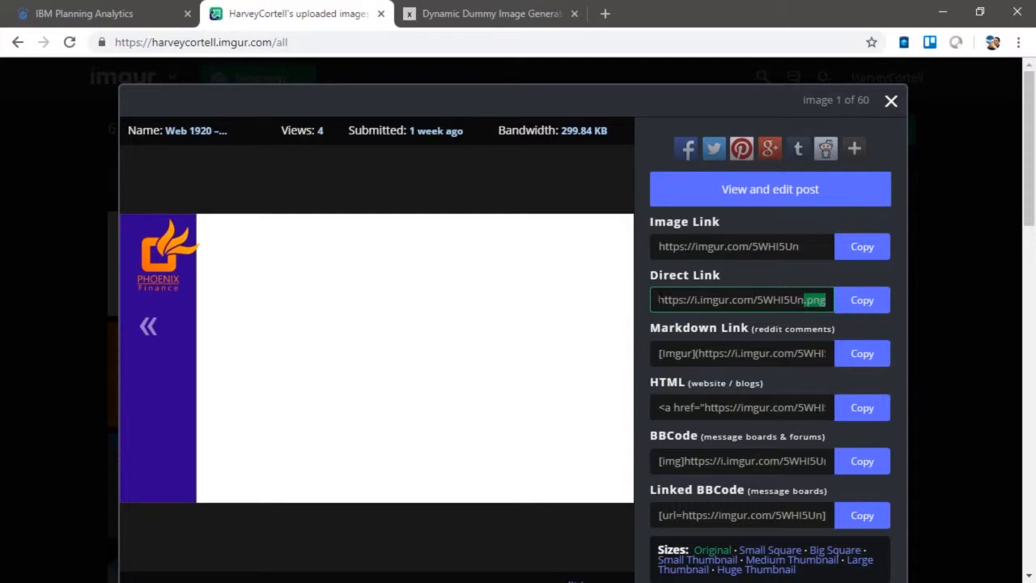
pyautogui.tripleClick(807, 300)
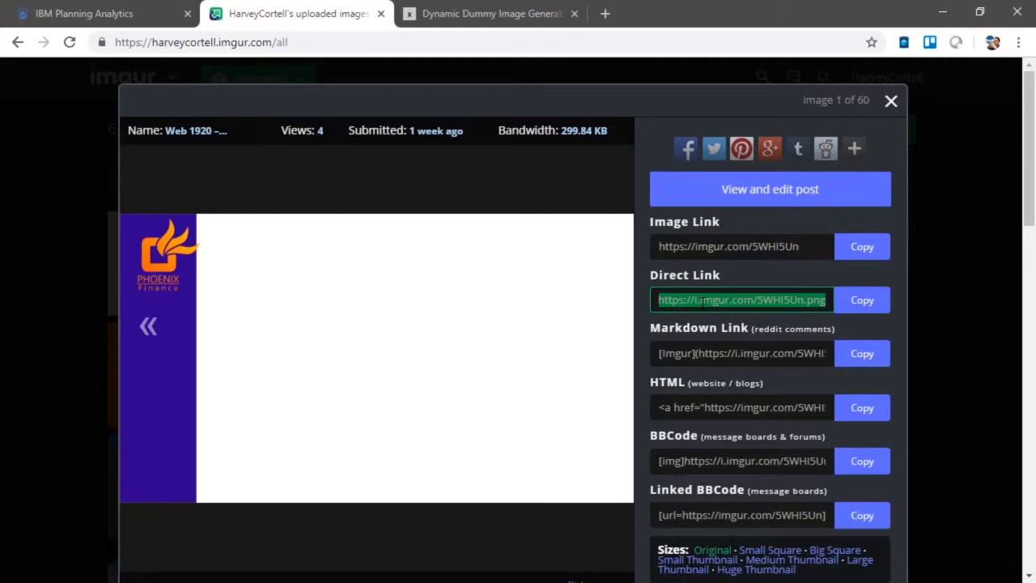
pyautogui.click(494, 13)
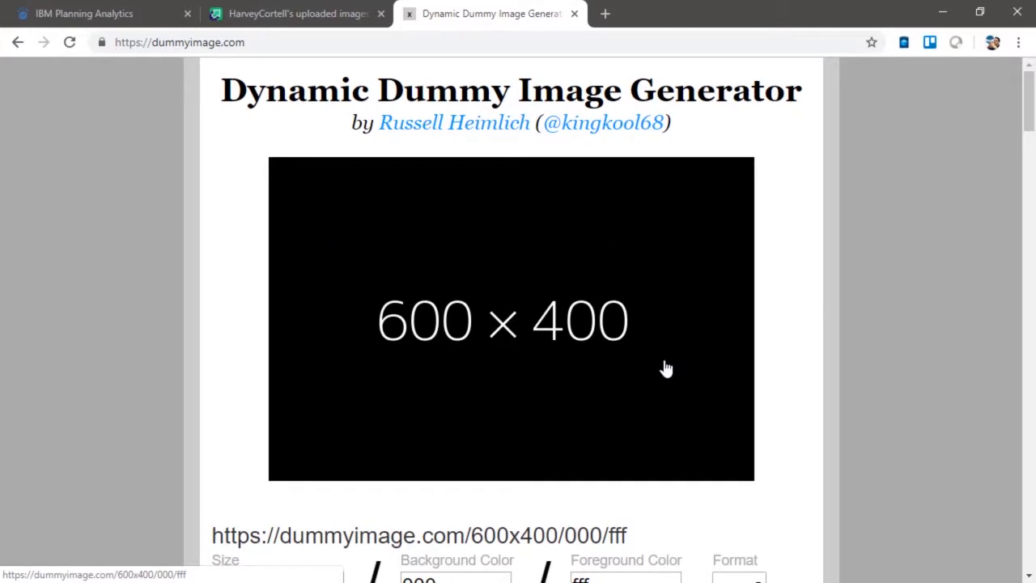
# Switch back to IBM Planning Analytics and inspect the navigation buttons on Template - Tabs and the layout of Template - Panels.
pyautogui.click(81, 12)
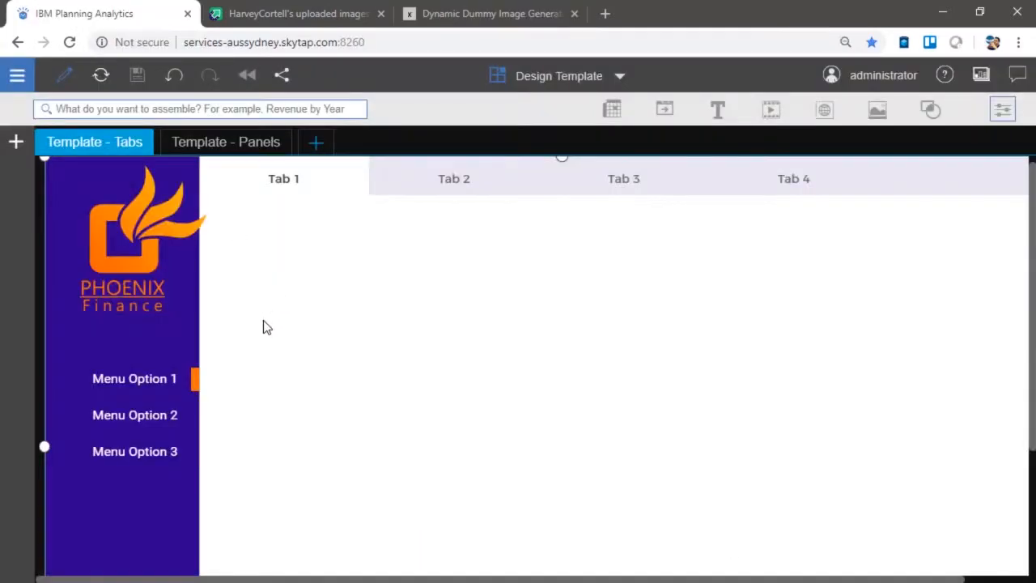
pyautogui.click(194, 376)
pyautogui.click(112, 152)
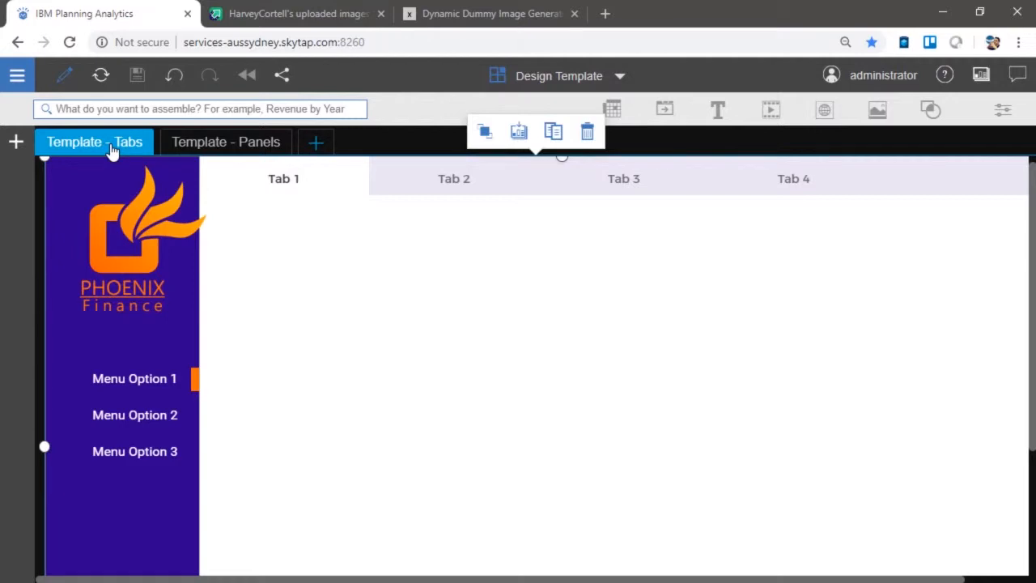
pyautogui.click(122, 148)
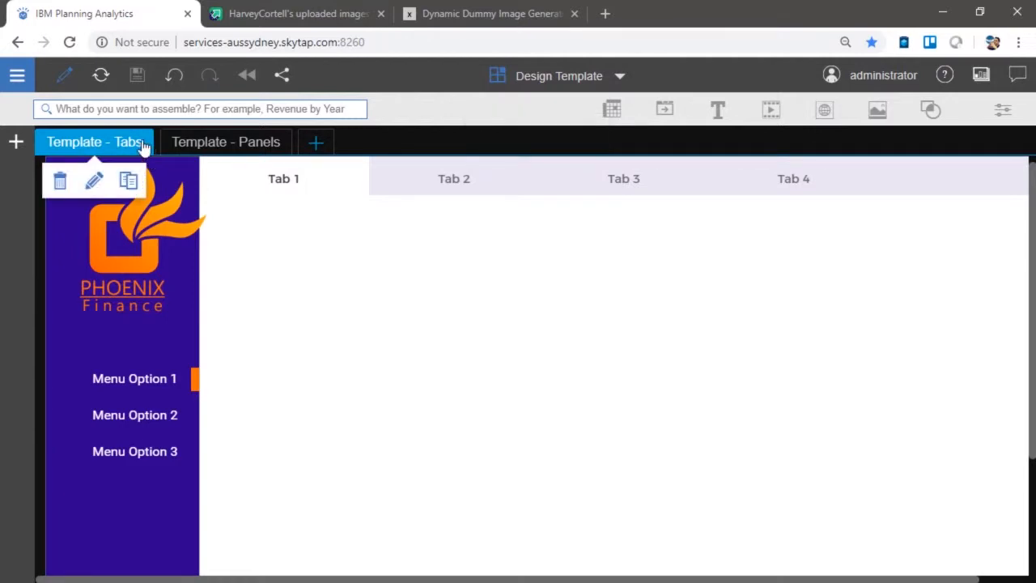
pyautogui.click(467, 188)
pyautogui.click(625, 188)
pyautogui.click(825, 184)
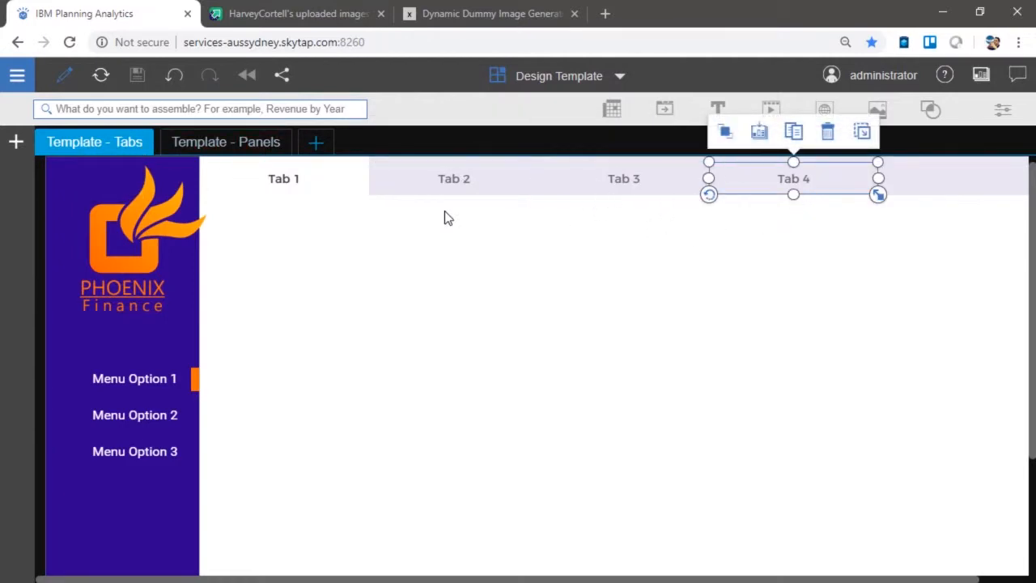
pyautogui.click(216, 152)
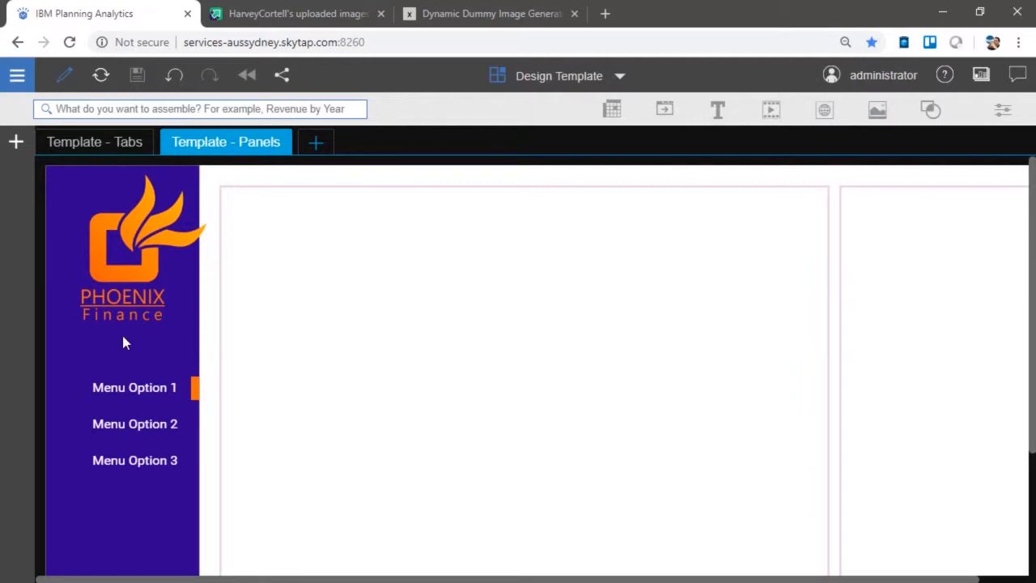
pyautogui.click(890, 283)
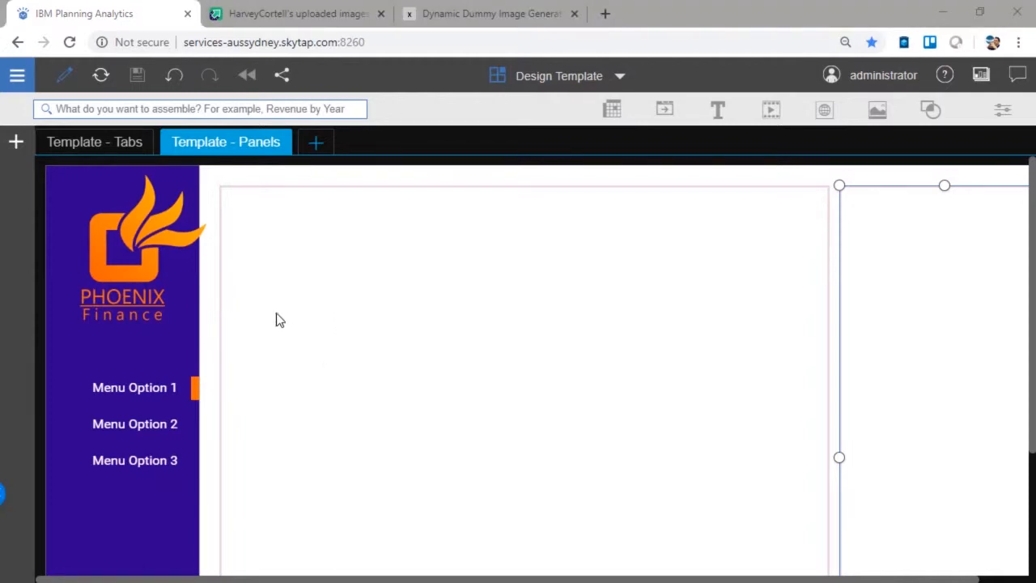
# On Template - Tabs, set the opacity of the white shape behind Tab 1 to 0%.
pyautogui.click(92, 140)
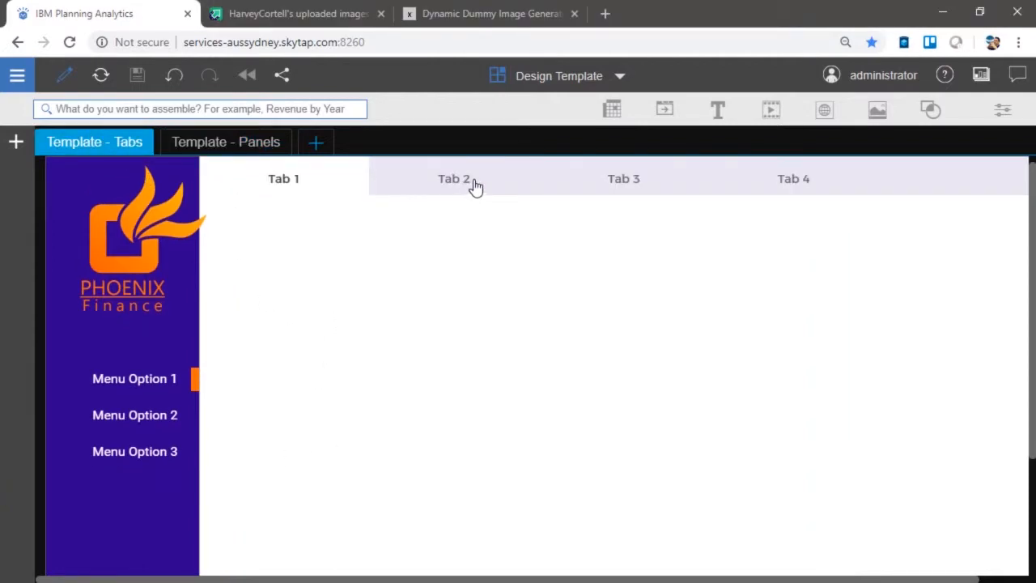
pyautogui.click(285, 188)
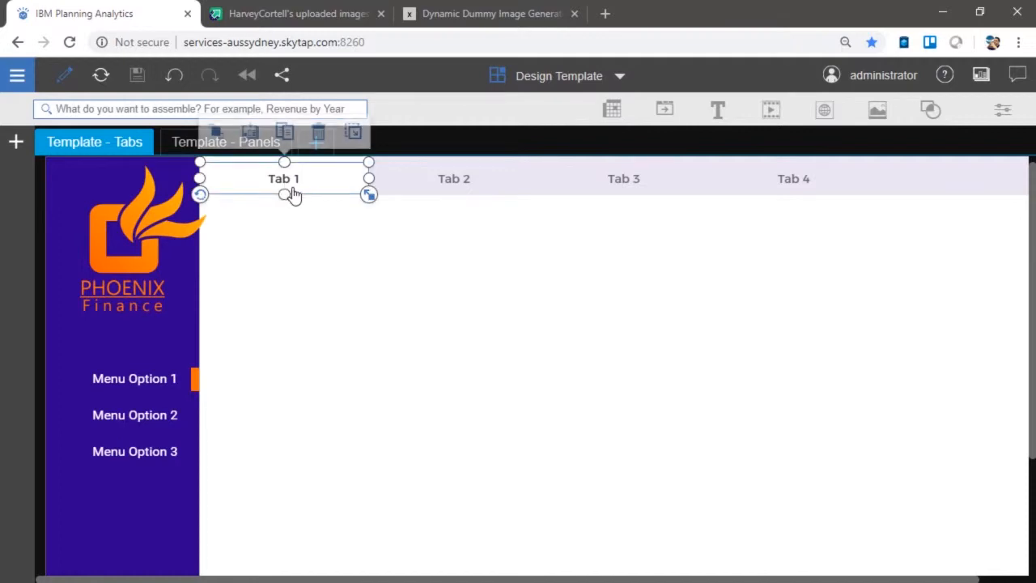
pyautogui.click(338, 165)
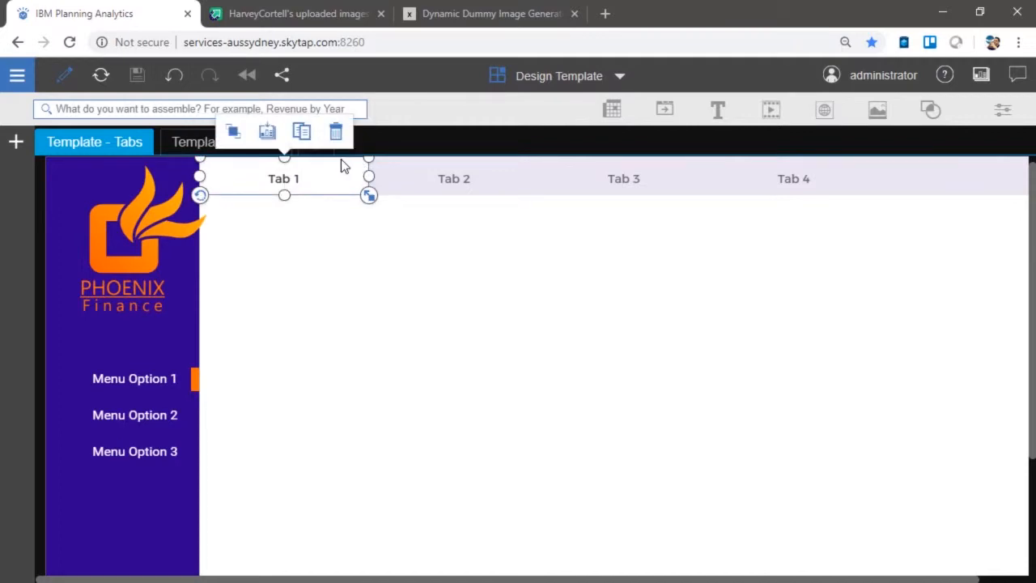
pyautogui.click(1002, 110)
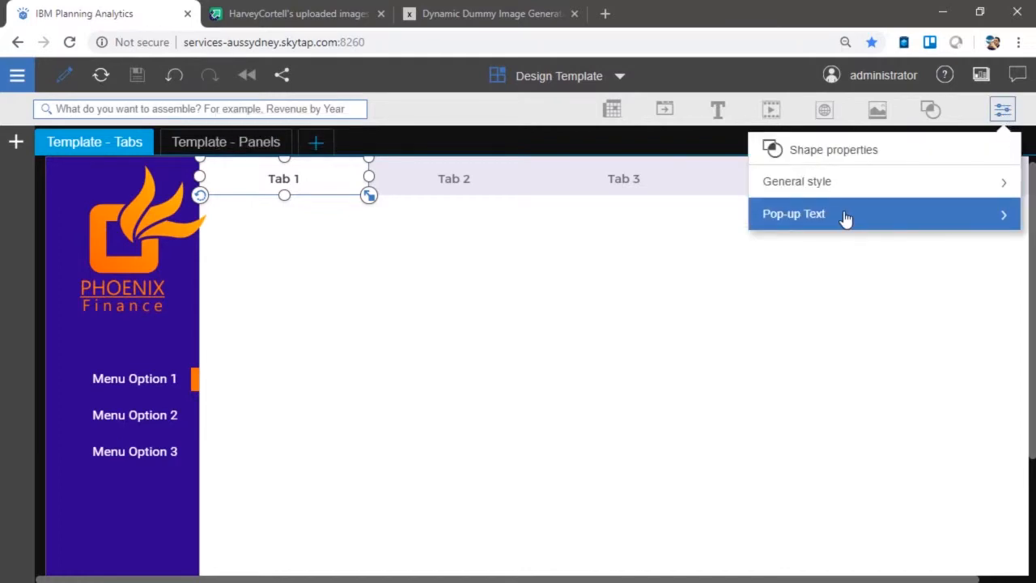
pyautogui.click(801, 181)
pyautogui.moveTo(926, 500); pyautogui.dragTo(754, 504)
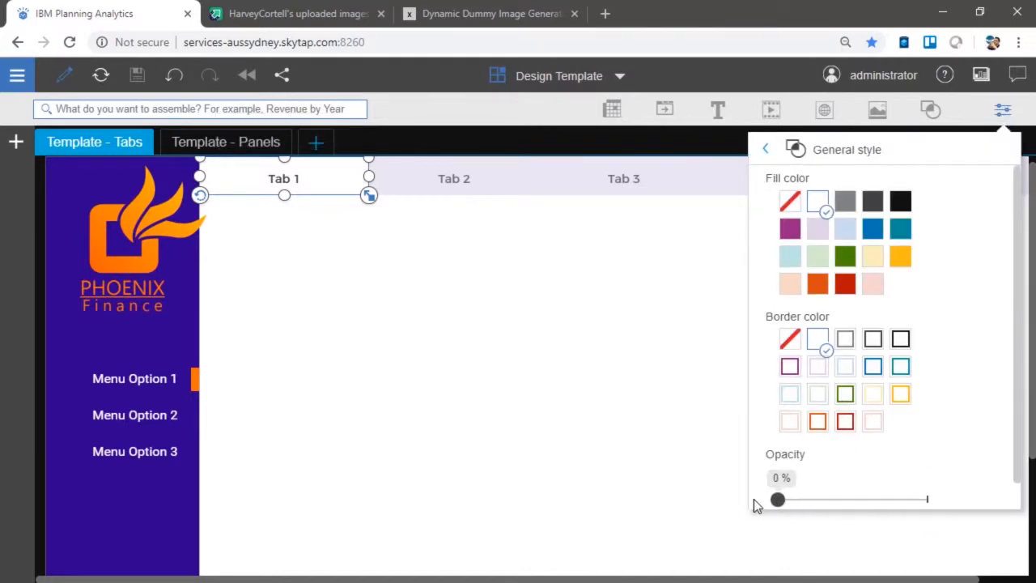
# Set the opacity of the white shape behind Tab 2 to 100%.
pyautogui.click(441, 161)
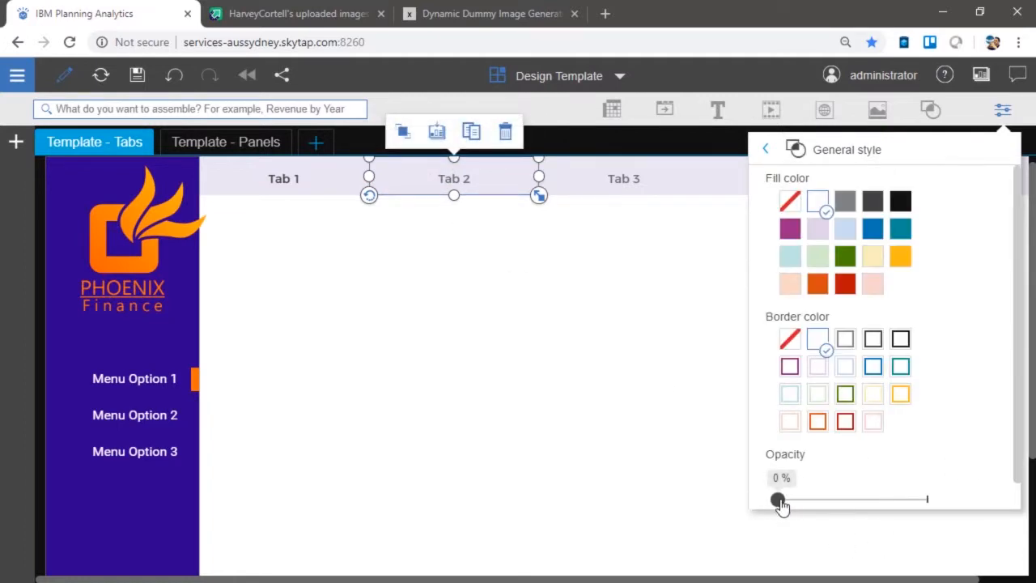
pyautogui.moveTo(778, 500); pyautogui.dragTo(967, 505)
pyautogui.click(423, 316)
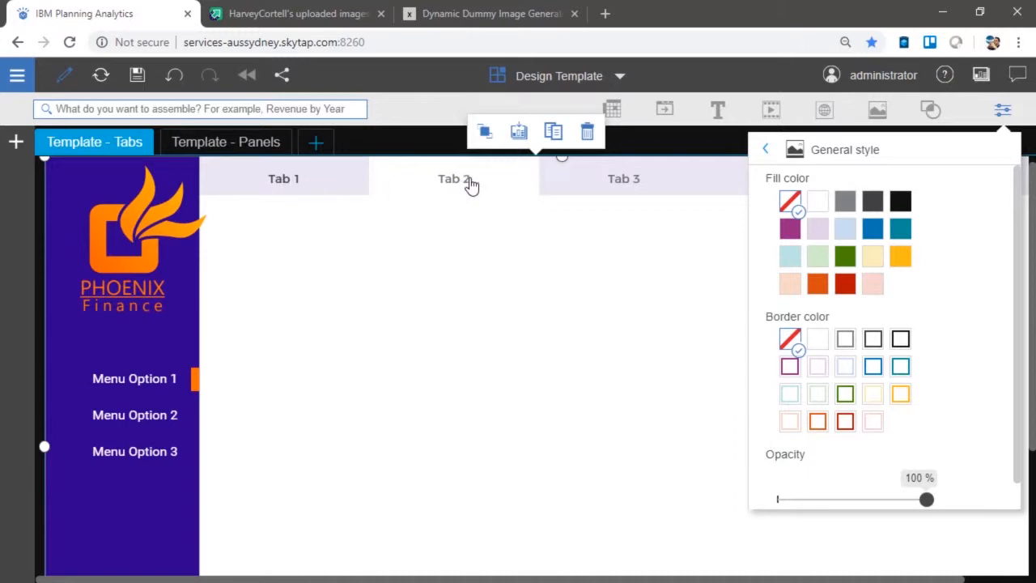
# Set the Tab 2 button's opacity to 100% and the Tab 1 button's opacity to 75%.
pyautogui.click(280, 180)
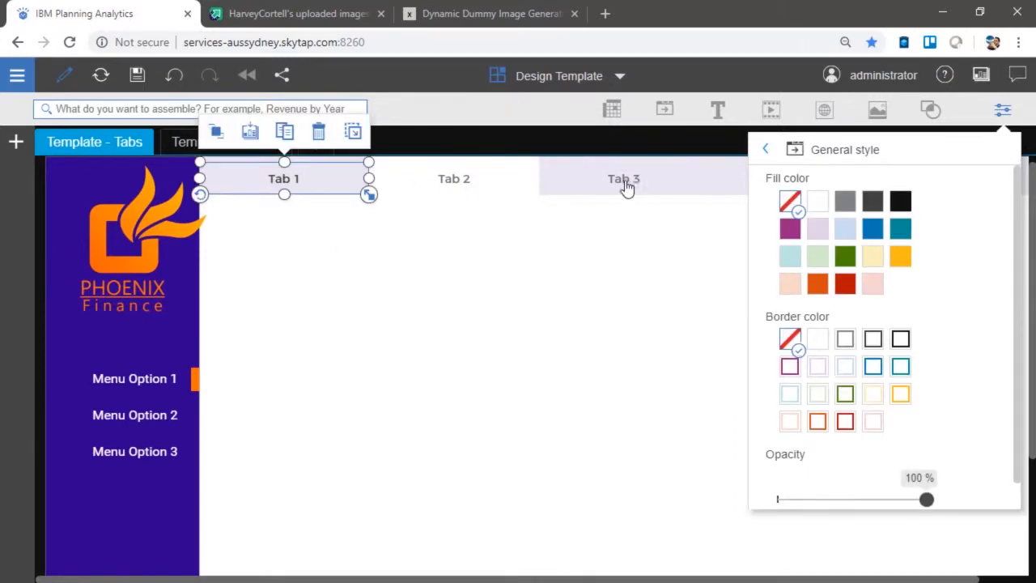
pyautogui.click(453, 188)
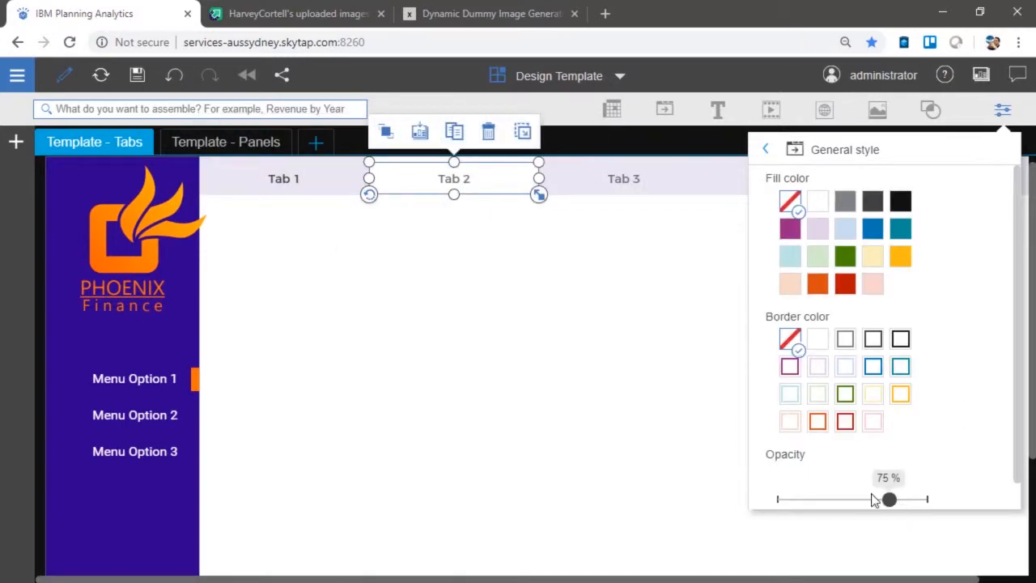
pyautogui.click(889, 497)
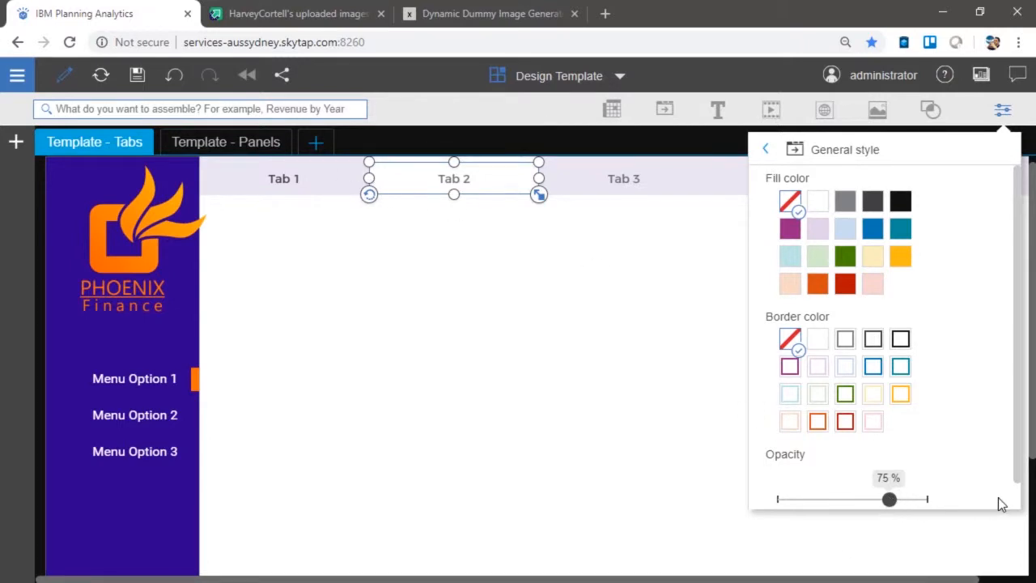
pyautogui.moveTo(889, 499)
pyautogui.mouseDown()
pyautogui.moveTo(927, 499)
pyautogui.moveTo(888, 500)
pyautogui.mouseUp()
pyautogui.click(280, 188)
pyautogui.click(413, 404)
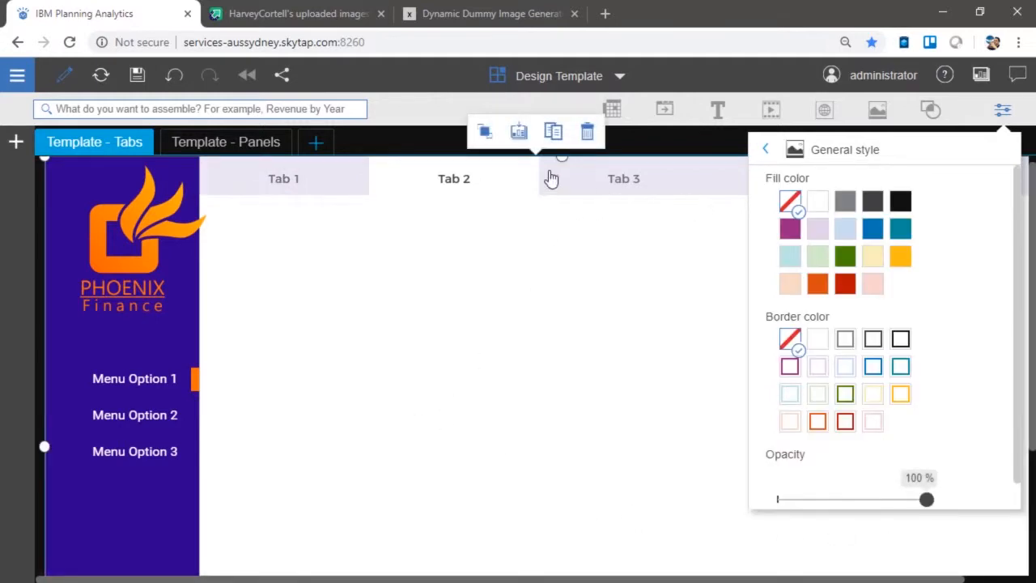
pyautogui.click(1002, 108)
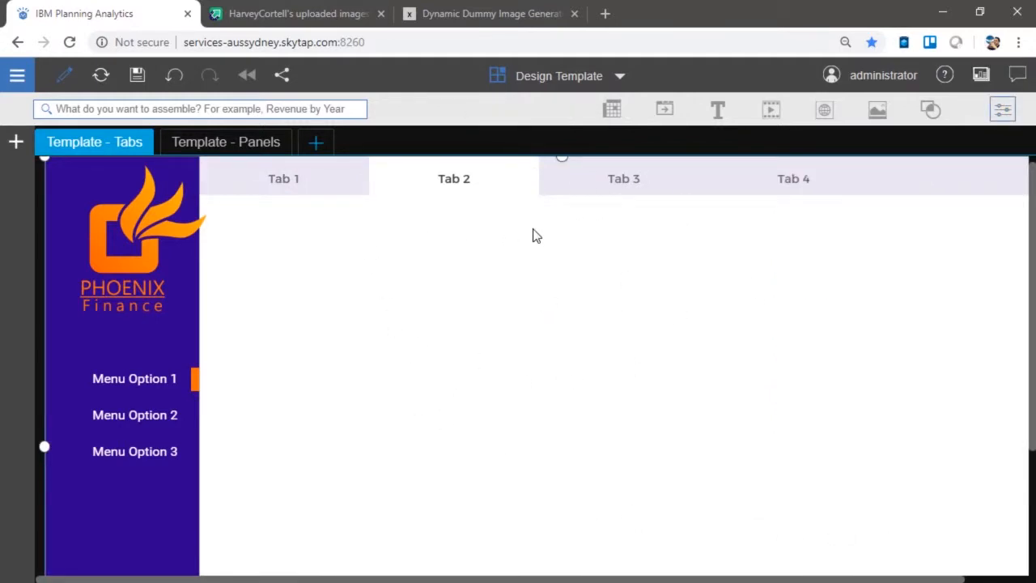
# Move the orange marker beside Menu Option 2 and reload the book, discarding the unsaved changes.
pyautogui.moveTo(196, 379); pyautogui.dragTo(194, 430)
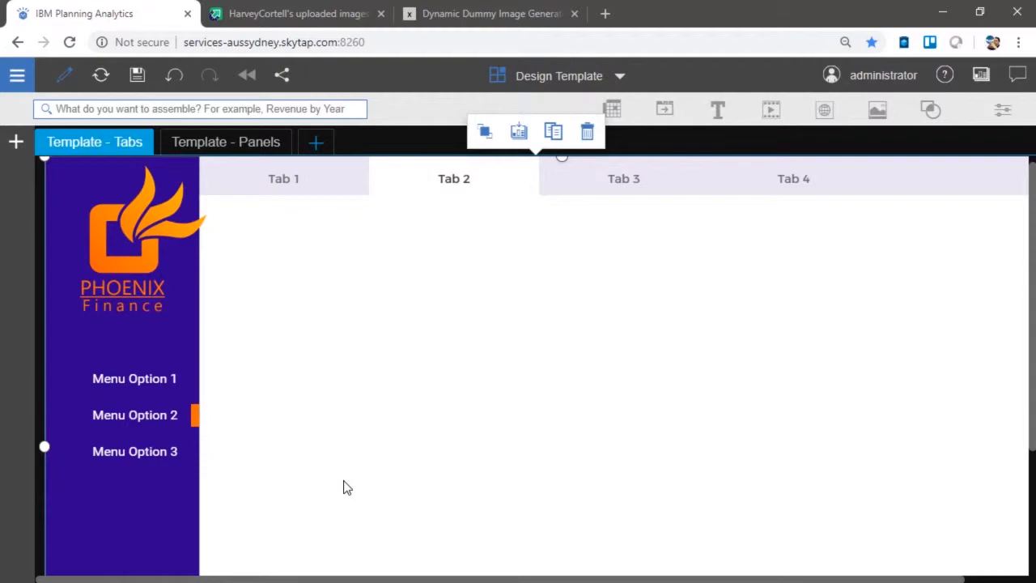
pyautogui.click(17, 75)
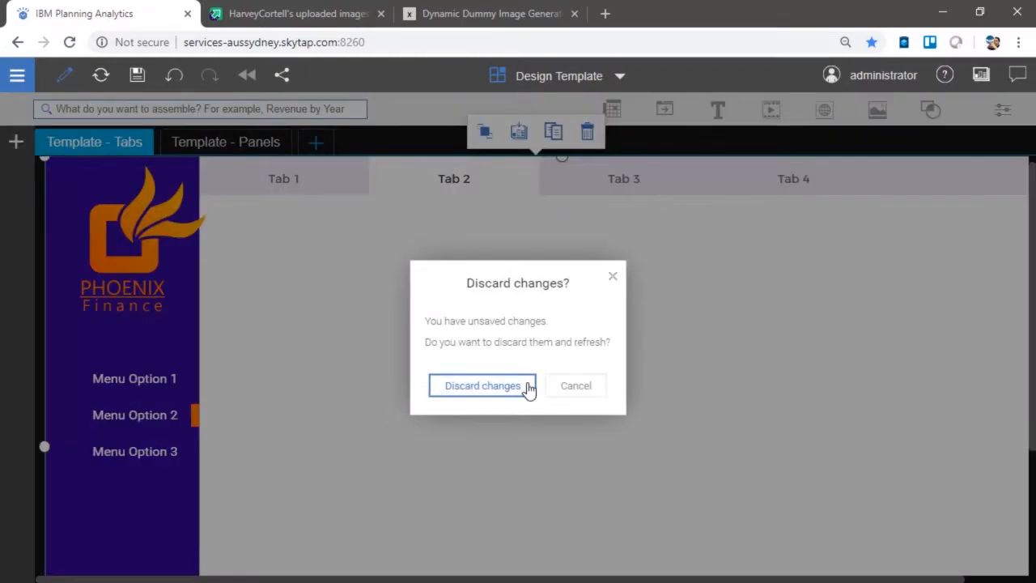
pyautogui.click(522, 386)
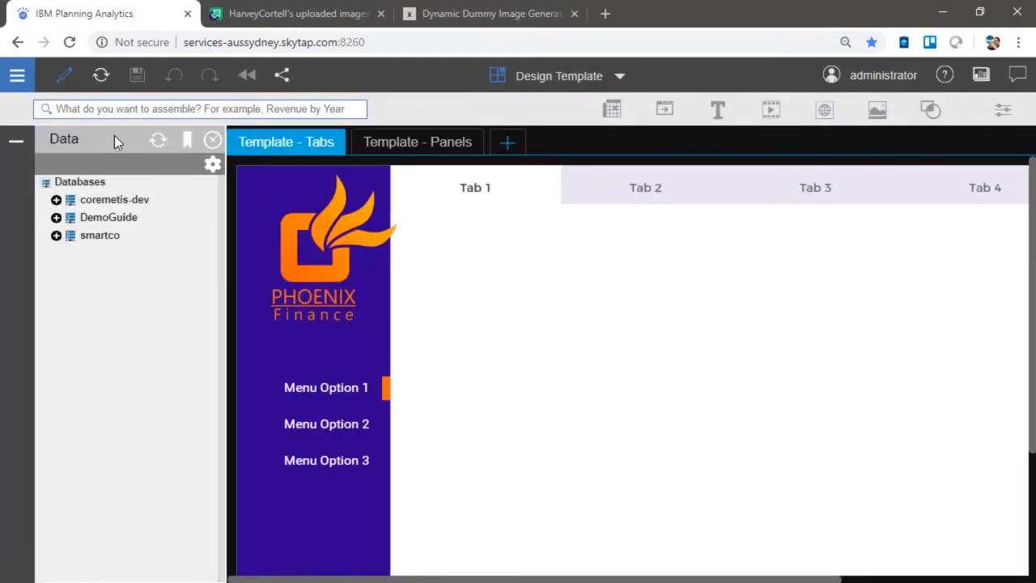
# Save a copy of the Design Template book in the Personal folder under the name Workforce Planning.
pyautogui.click(15, 83)
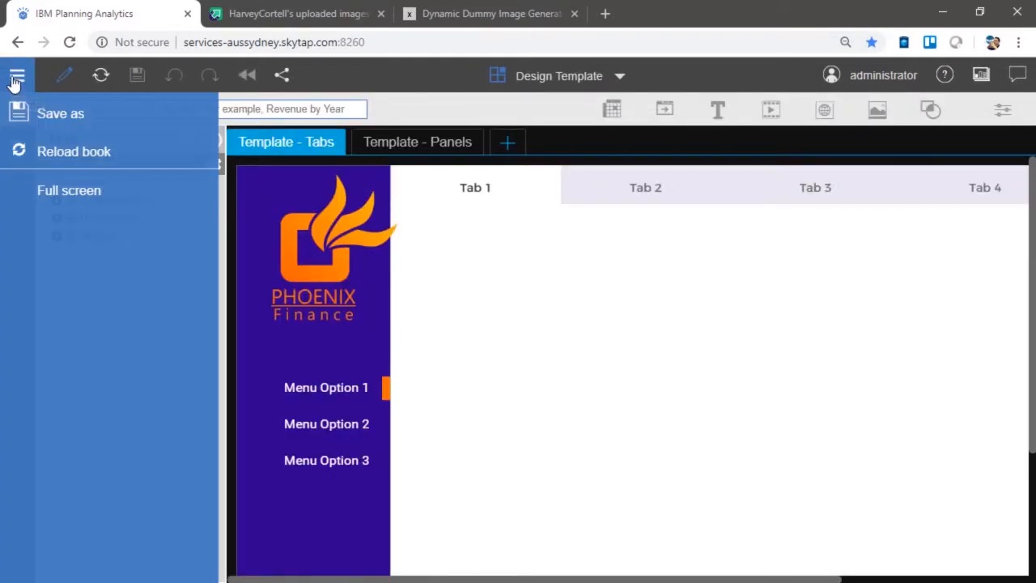
pyautogui.click(71, 112)
pyautogui.click(394, 335)
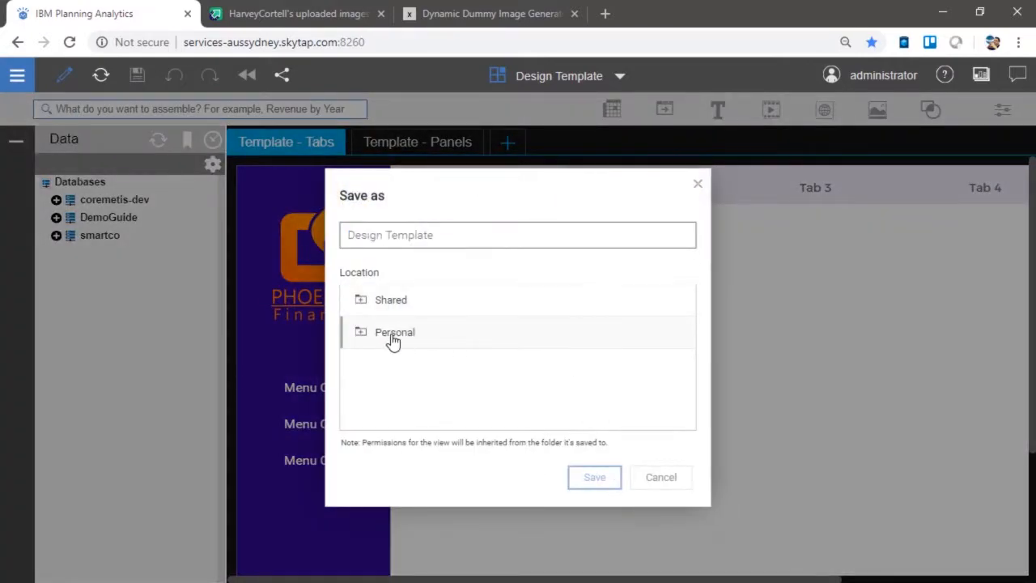
pyautogui.moveTo(476, 234); pyautogui.dragTo(155, 230)
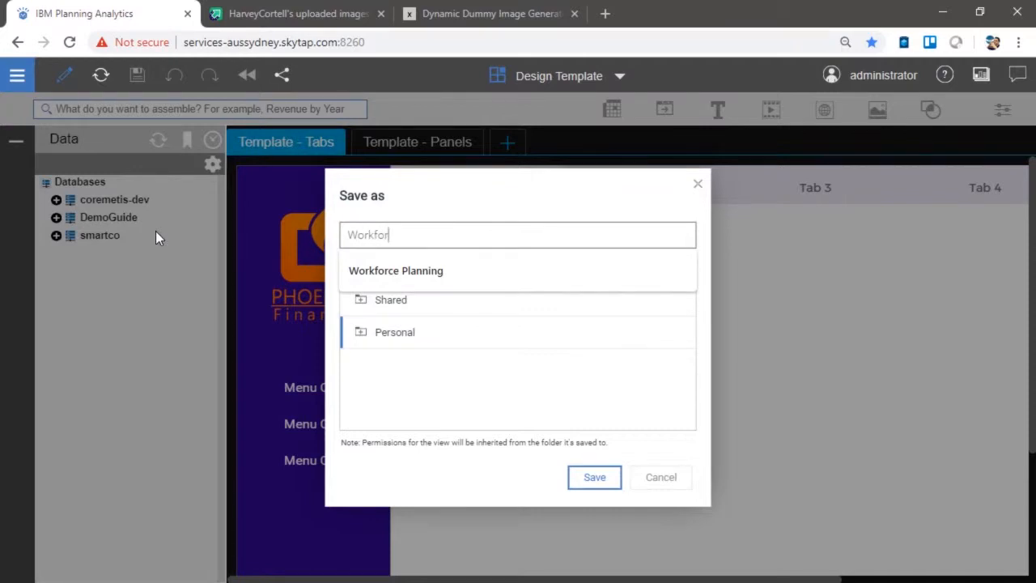
pyautogui.write('a')
pyautogui.press('BackSpace')
pyautogui.press('BackSpace')
pyautogui.write('lanning')
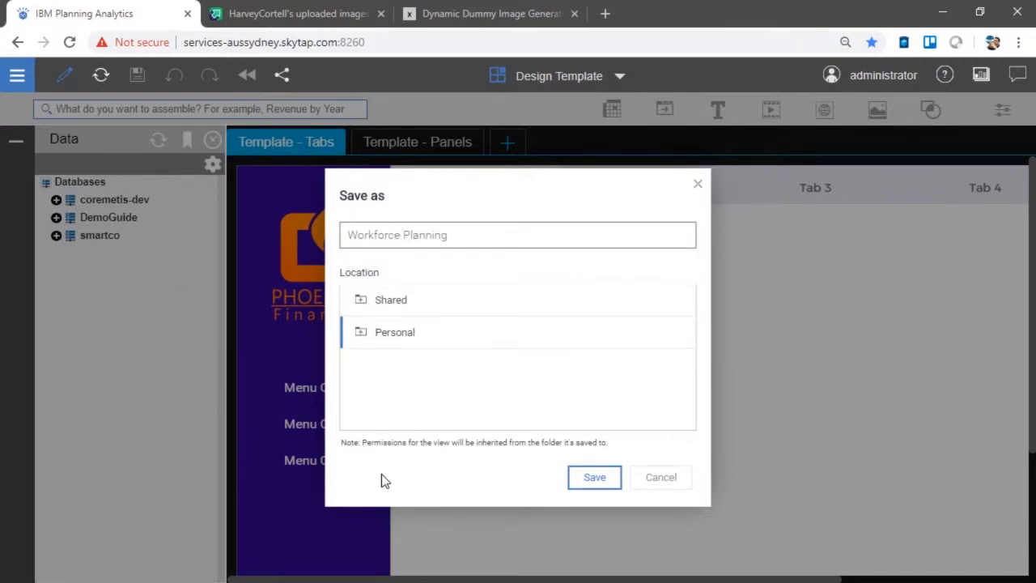
pyautogui.click(596, 484)
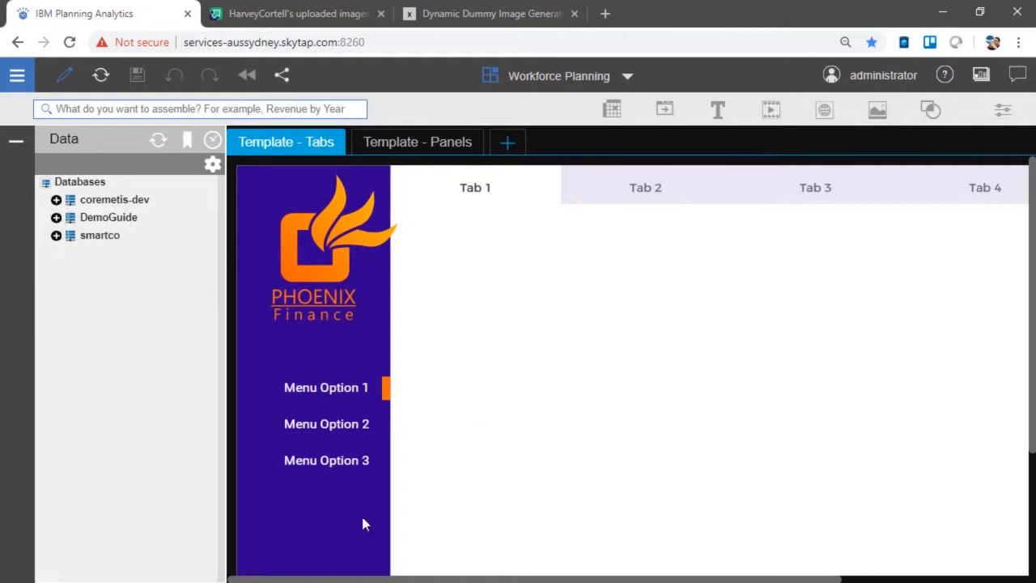
# On the Template - Panels sheet, change the button text of Menu Option 1 to Salary Input.
pyautogui.click(416, 145)
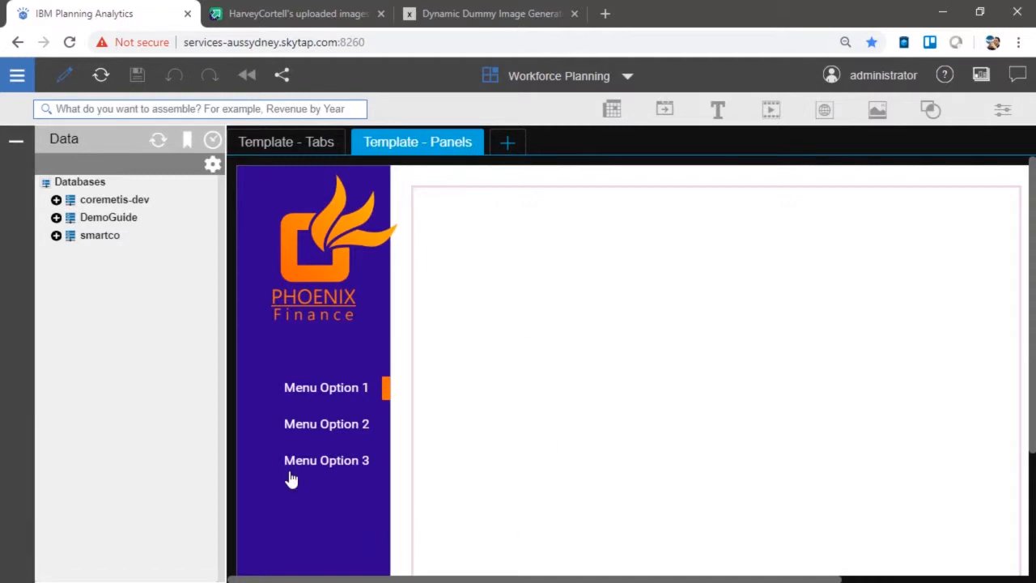
pyautogui.click(335, 395)
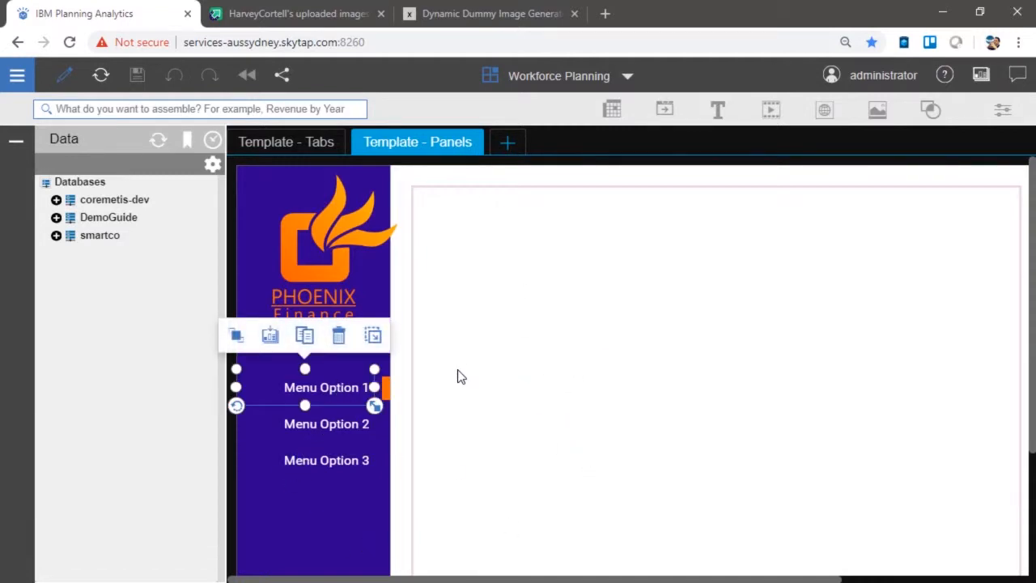
pyautogui.click(1001, 109)
pyautogui.click(823, 281)
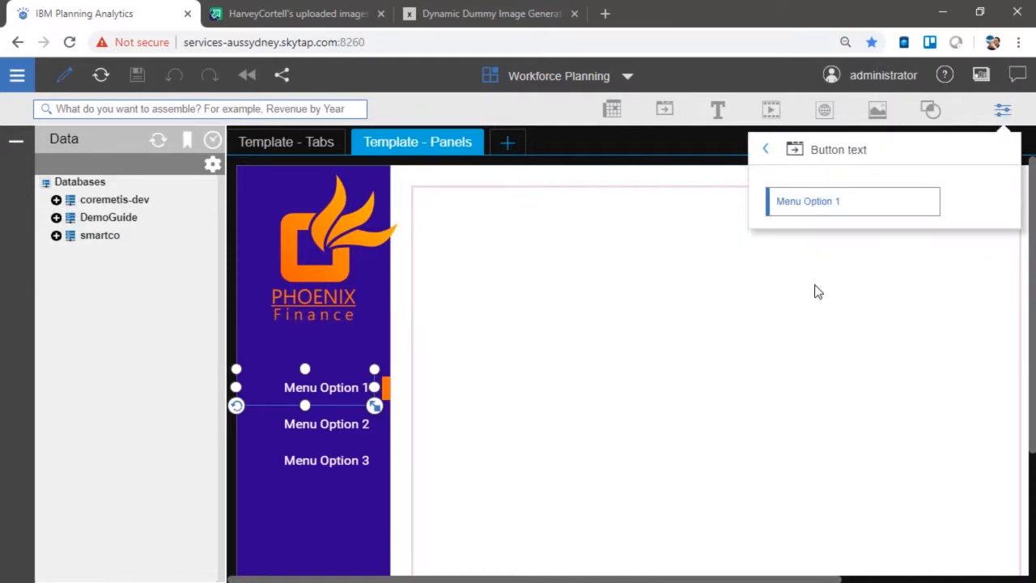
pyautogui.hotkey('ctrl', 'a')
pyautogui.write('Sal')
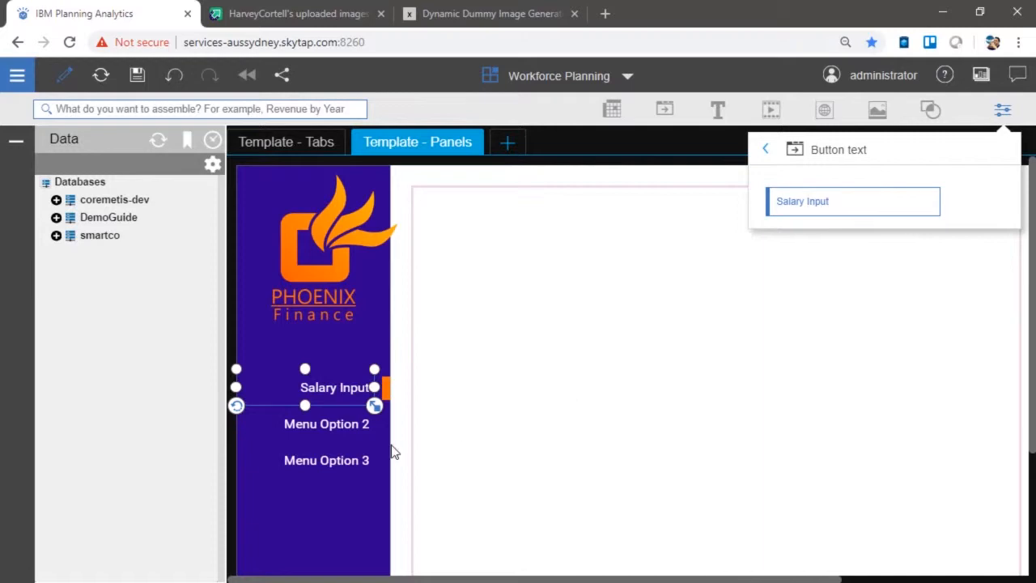
# Change the button text of Menu Option 2 to Employee Expenses.
pyautogui.click(344, 427)
pyautogui.click(879, 200)
pyautogui.hotkey('ctrl', 'a')
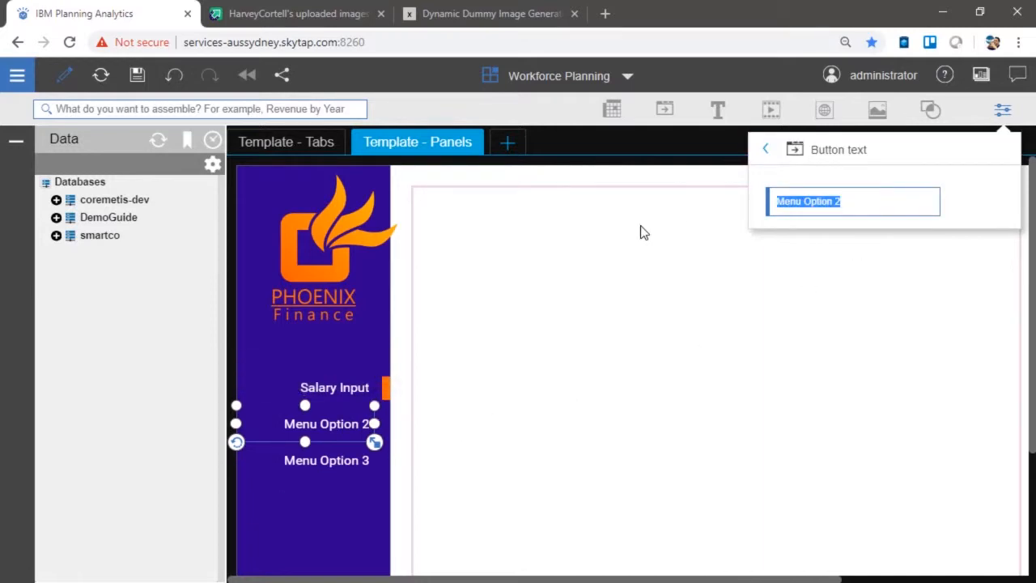
pyautogui.write('Employee Expenses')
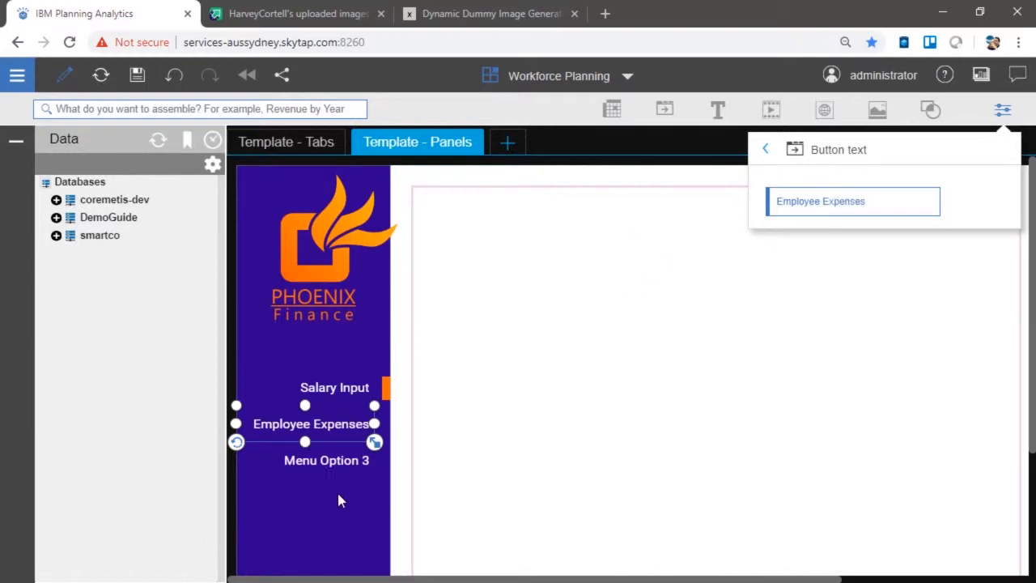
# Change the button text of Menu Option 3 to Profit & Loss.
pyautogui.click(350, 465)
pyautogui.click(860, 198)
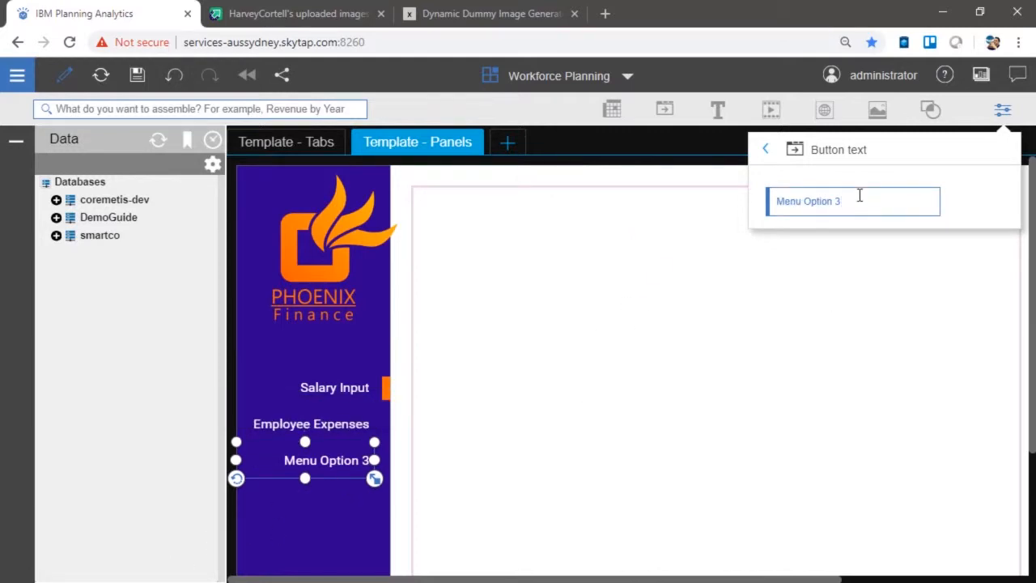
pyautogui.hotkey('ctrl', 'a')
pyautogui.write('Prof')
pyautogui.press('Return')
pyautogui.click(615, 283)
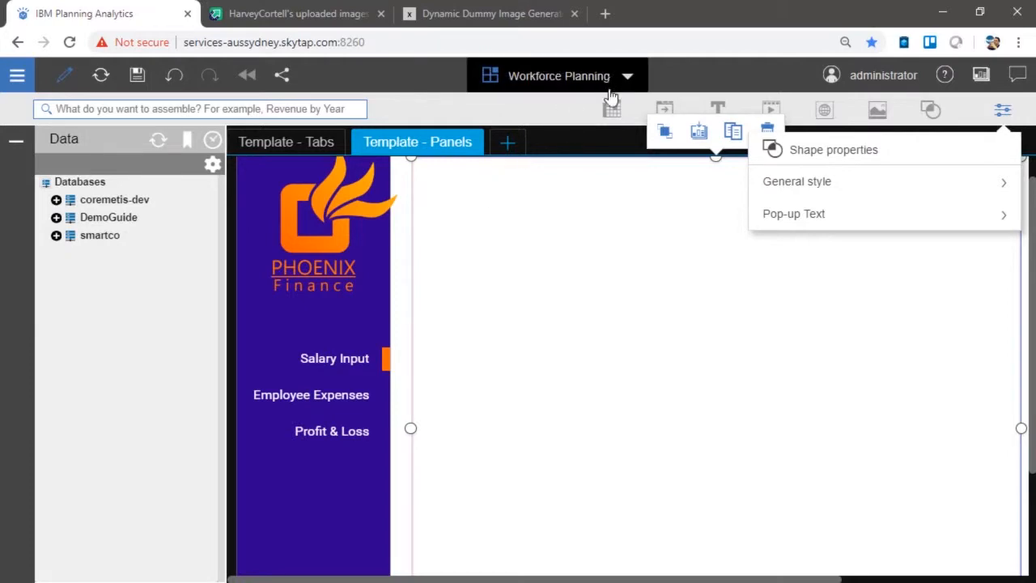
# Duplicate the Template - Panels sheet and rename the copy WFP - Salary Input.
pyautogui.click(444, 157)
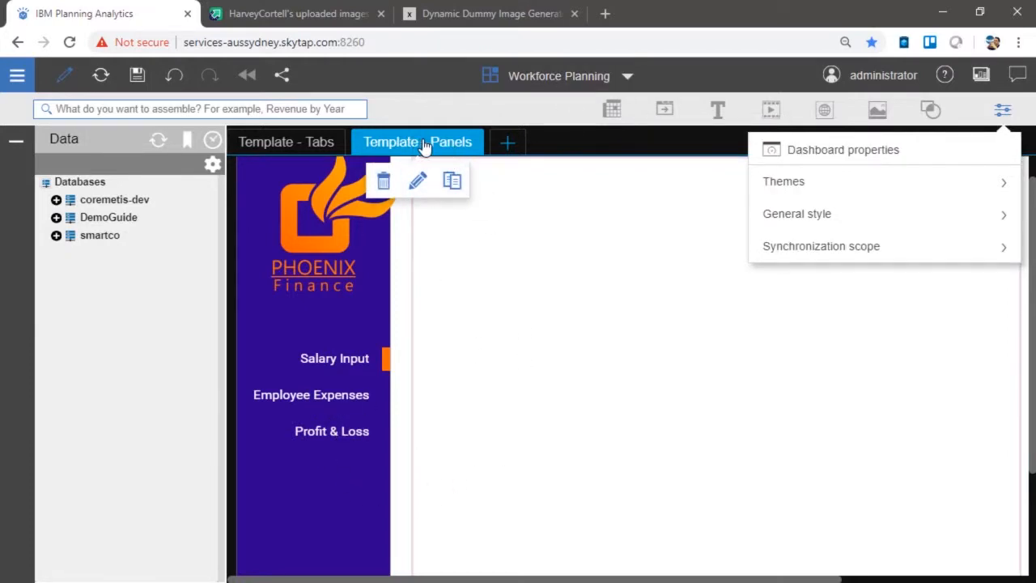
pyautogui.click(455, 186)
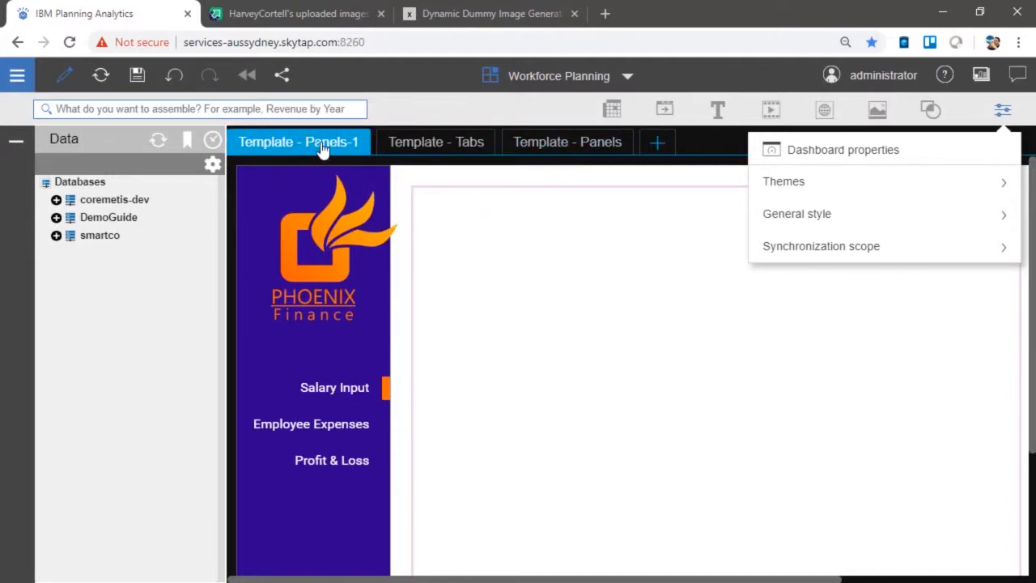
pyautogui.click(322, 148)
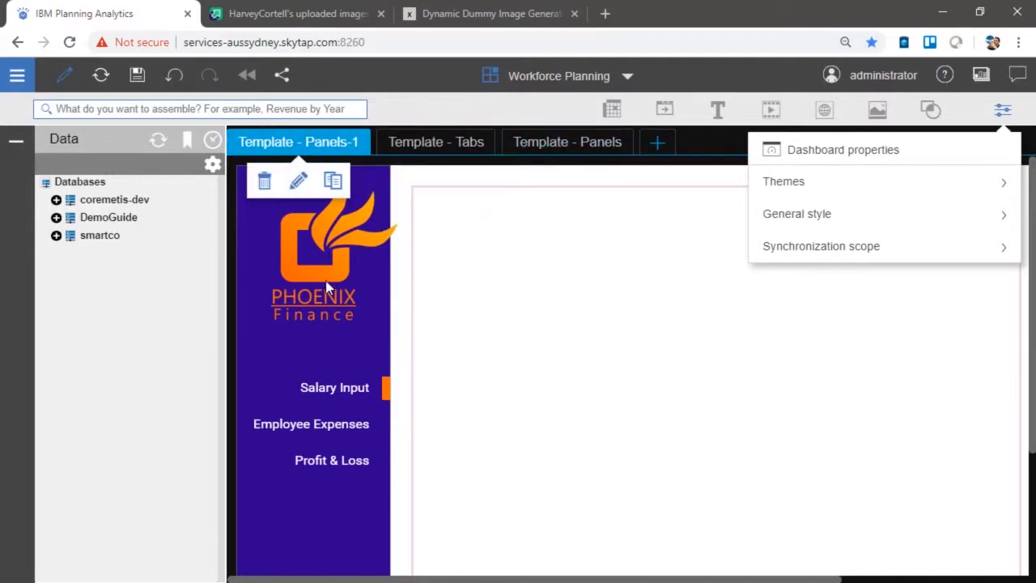
pyautogui.click(299, 183)
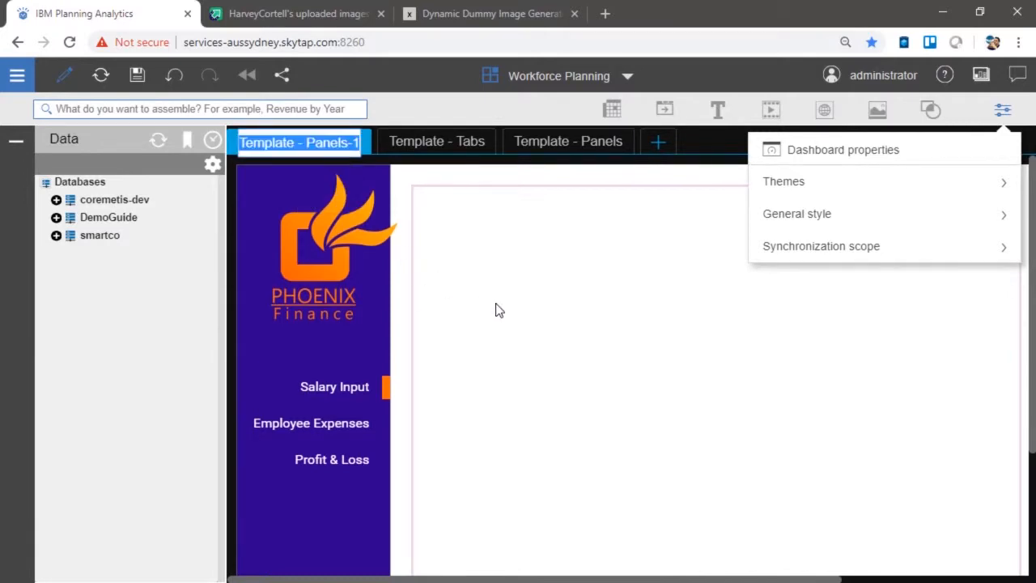
pyautogui.press('BackSpace')
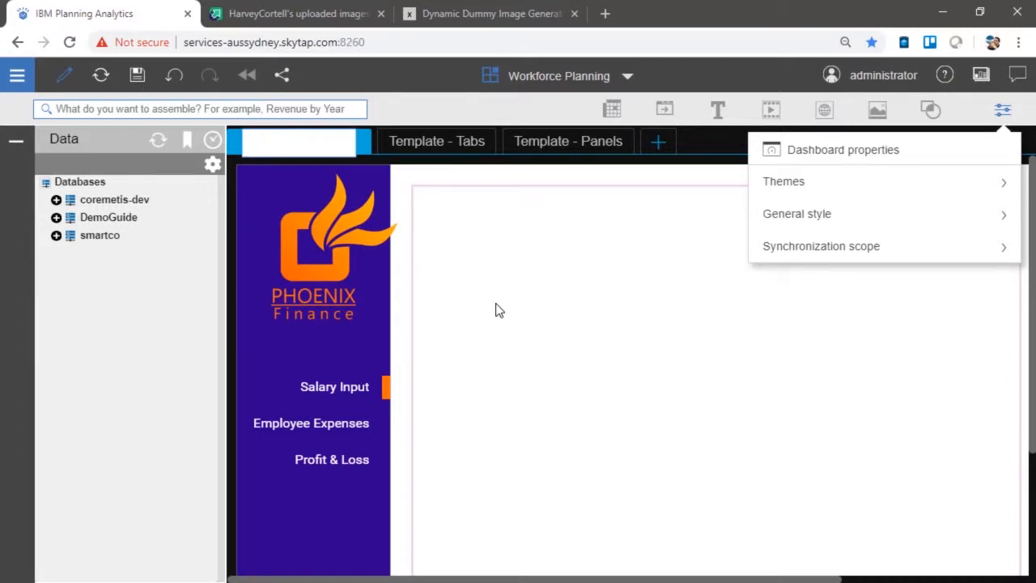
pyautogui.press('Return')
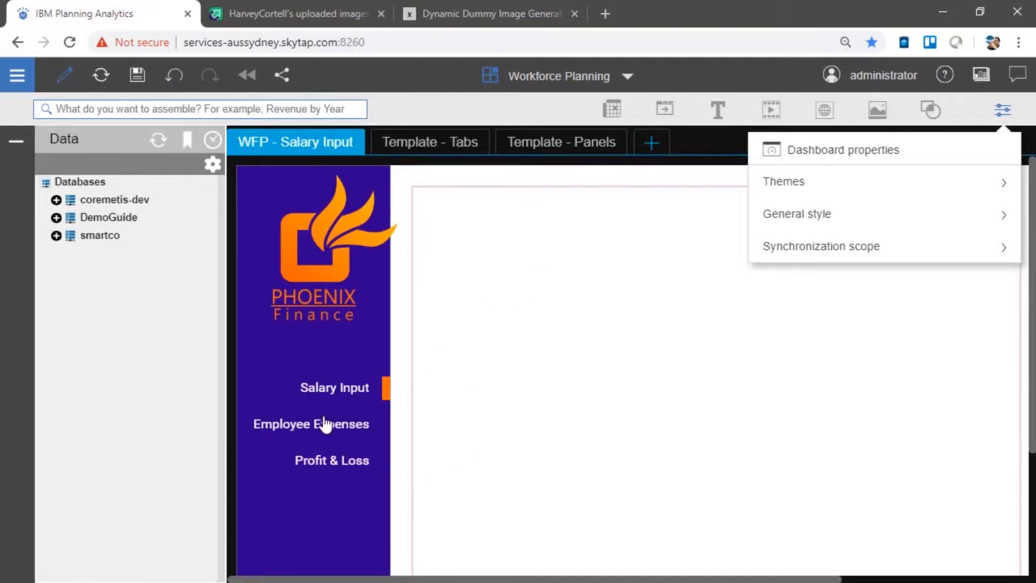
# Duplicate the WFP - Salary Input sheet and rename the copy after the Employee Expenses menu item, keeping the WFP prefix.
pyautogui.click(289, 145)
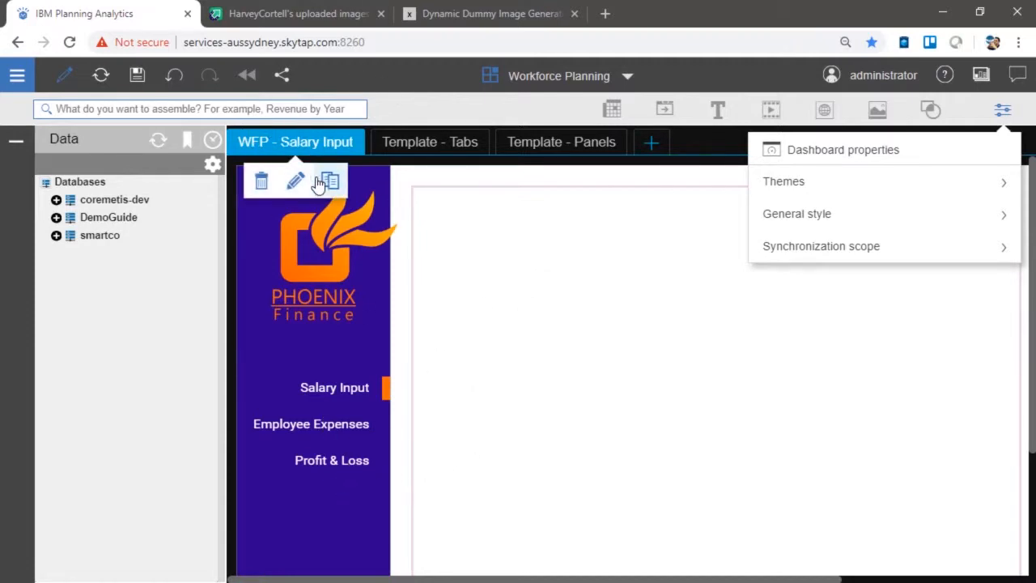
pyautogui.click(329, 180)
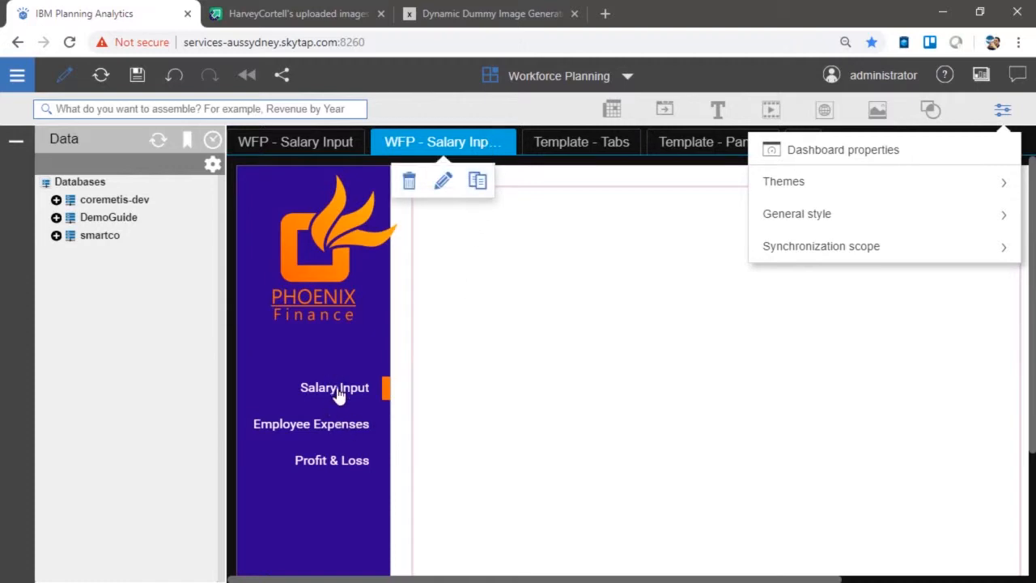
pyautogui.click(444, 182)
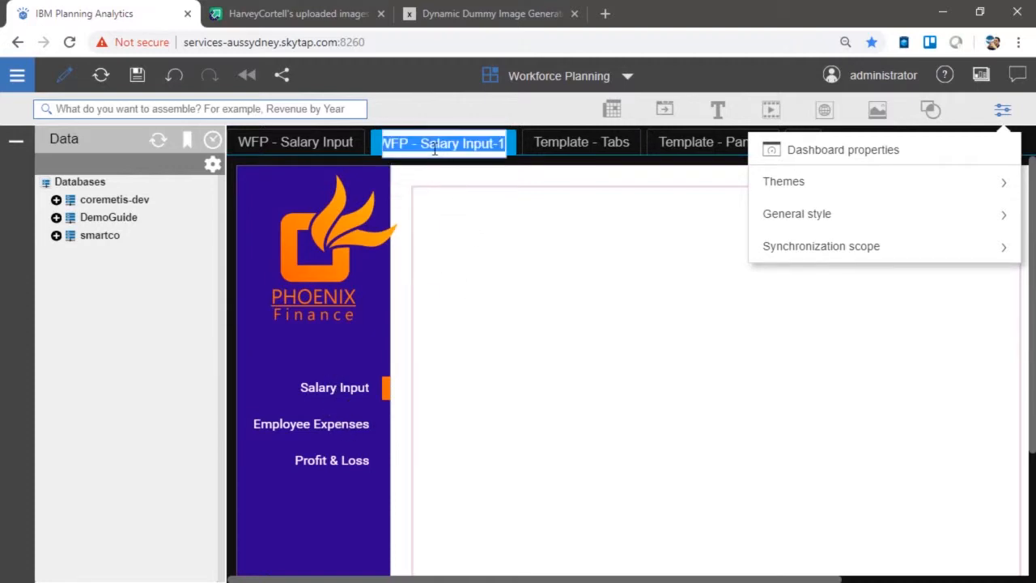
pyautogui.click(421, 147)
pyautogui.hotkey('shift', 'End')
pyautogui.write('Employee')
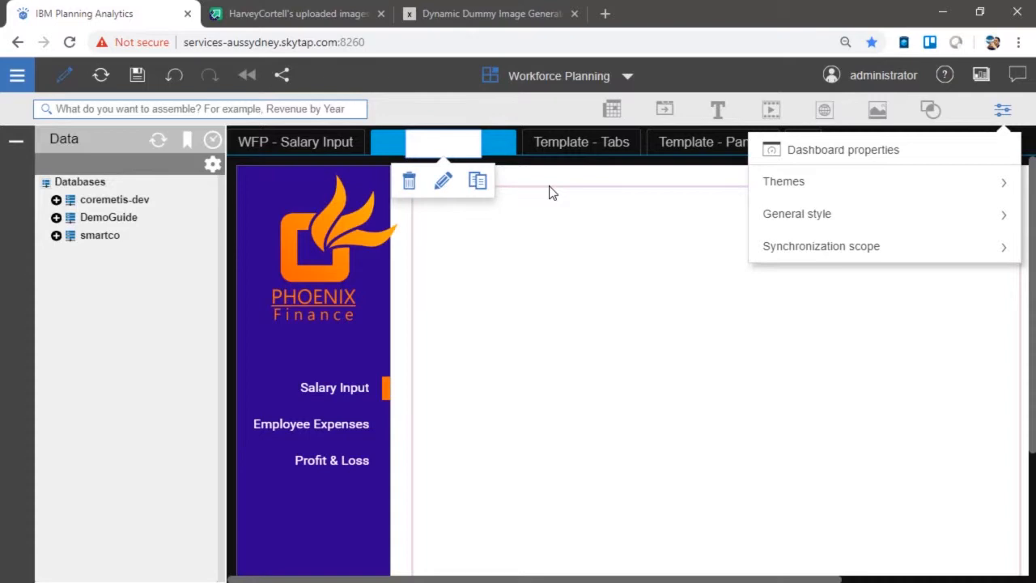
pyautogui.write('e Ex')
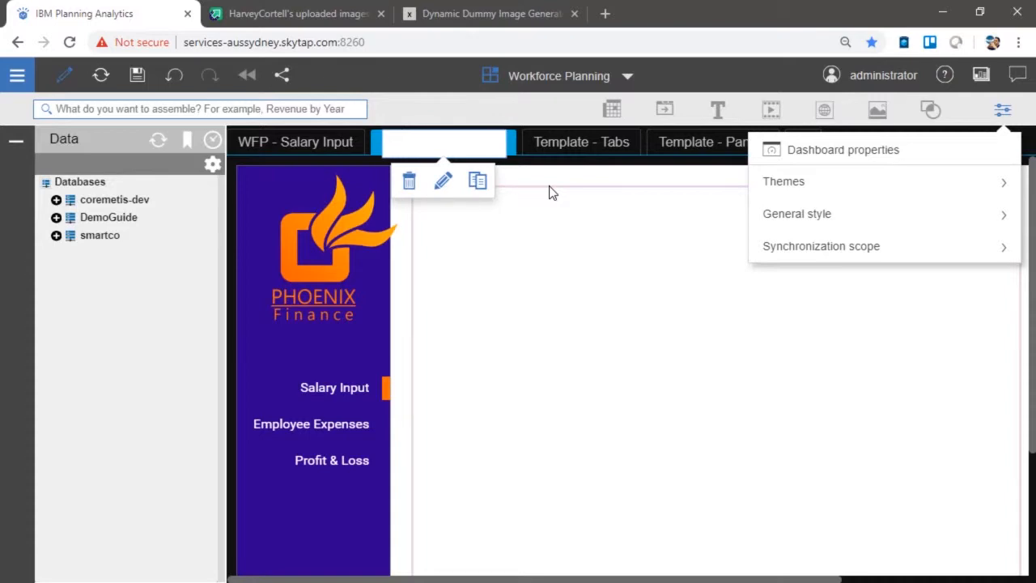
pyautogui.press('Return')
pyautogui.click(550, 193)
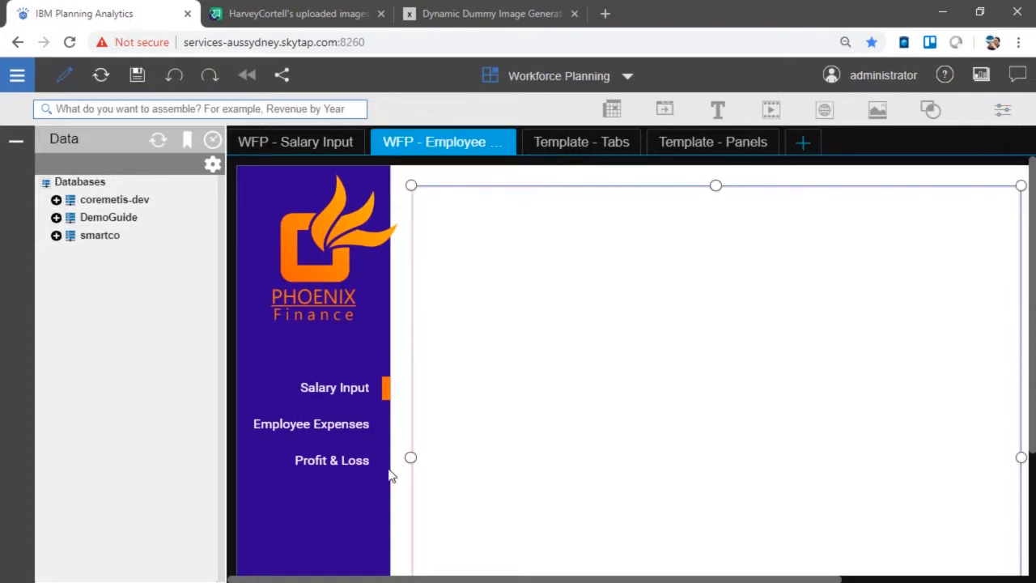
# On the new employee sheet, move the orange menu marker straight down so it sits beside Employee Expenses.
pyautogui.click(388, 393)
pyautogui.press('Down')
pyautogui.press('Down')
pyautogui.press('Down')
pyautogui.press('Down')
pyautogui.press('Down')
pyautogui.press('Down')
pyautogui.press('Down')
pyautogui.press('Down')
pyautogui.press('Down')
pyautogui.press('Down')
pyautogui.press('Down')
pyautogui.press('Down')
pyautogui.press('Down')
pyautogui.press('Down')
pyautogui.press('Down')
pyautogui.press('Down')
pyautogui.press('Down')
pyautogui.press('Down')
pyautogui.press('Down')
pyautogui.press('Down')
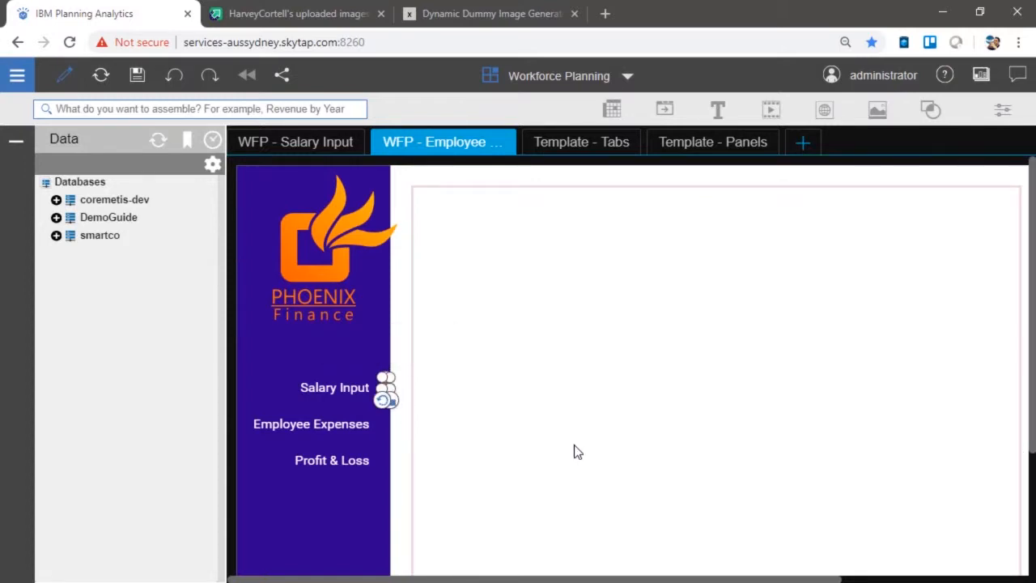
pyautogui.press('Down')
pyautogui.press('Down')
pyautogui.press('Down')
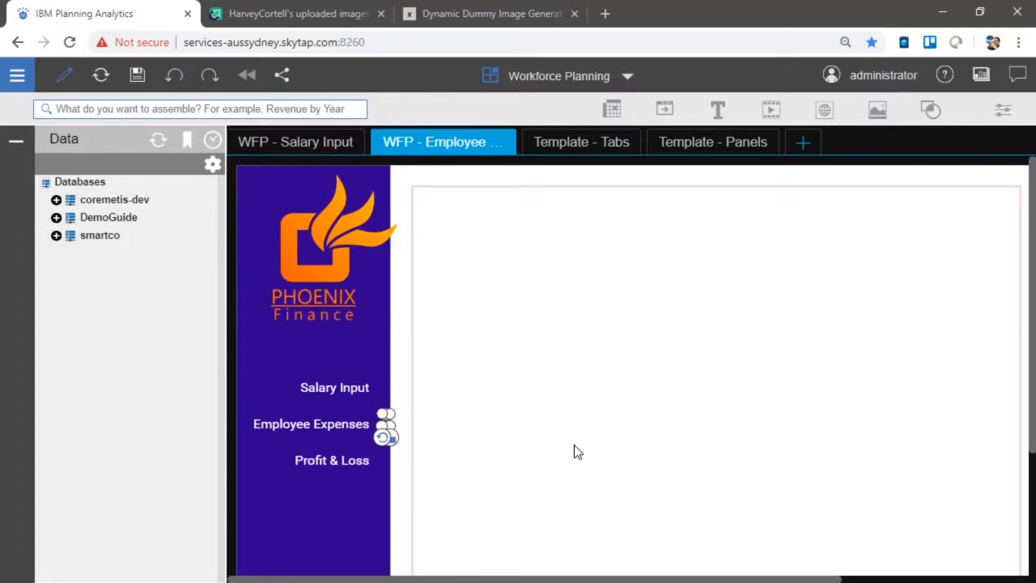
# Duplicate the WFP employee sheet and rename the copy WFP - Profit & Loss.
pyautogui.click(471, 145)
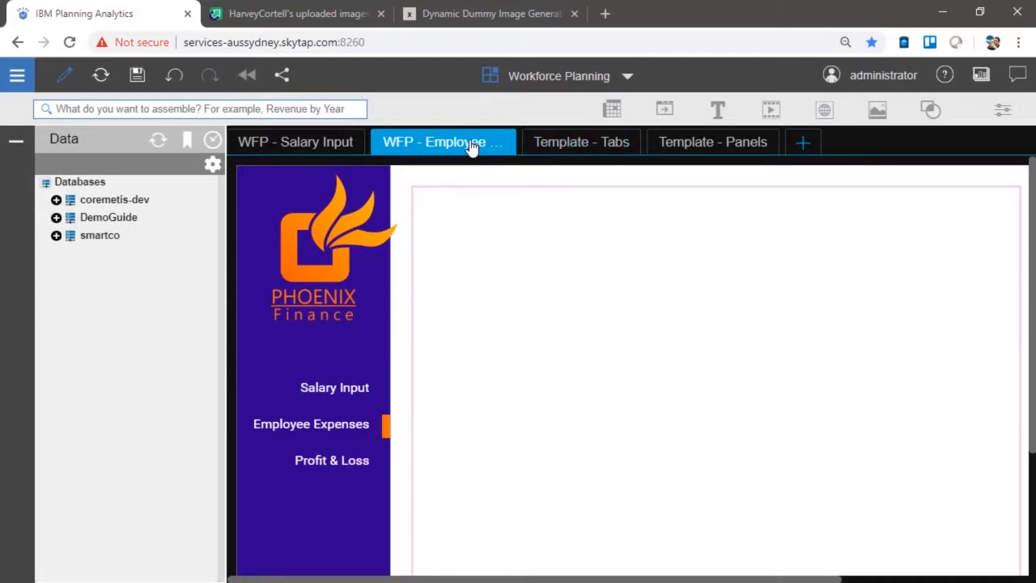
pyautogui.click(470, 146)
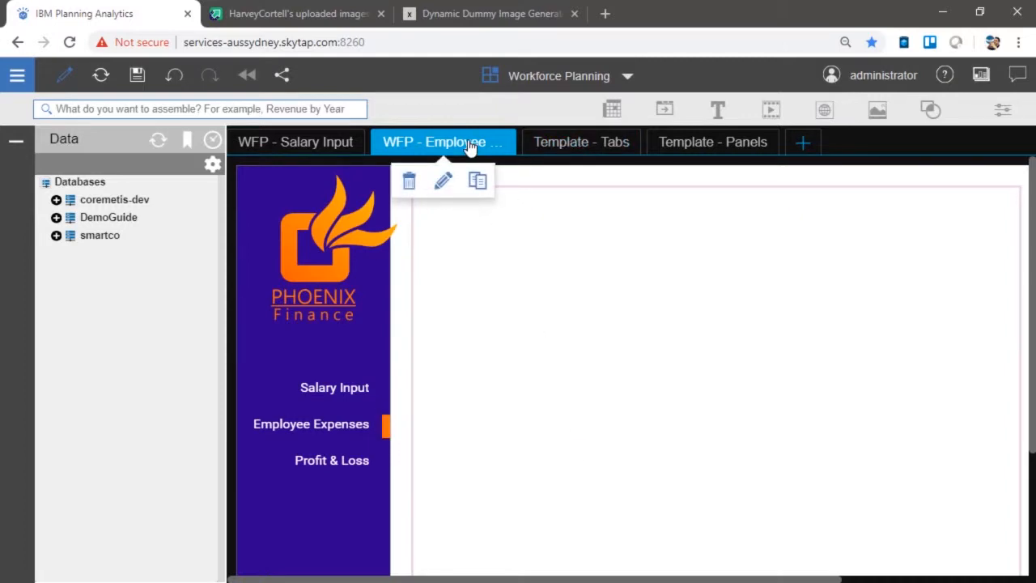
pyautogui.click(478, 186)
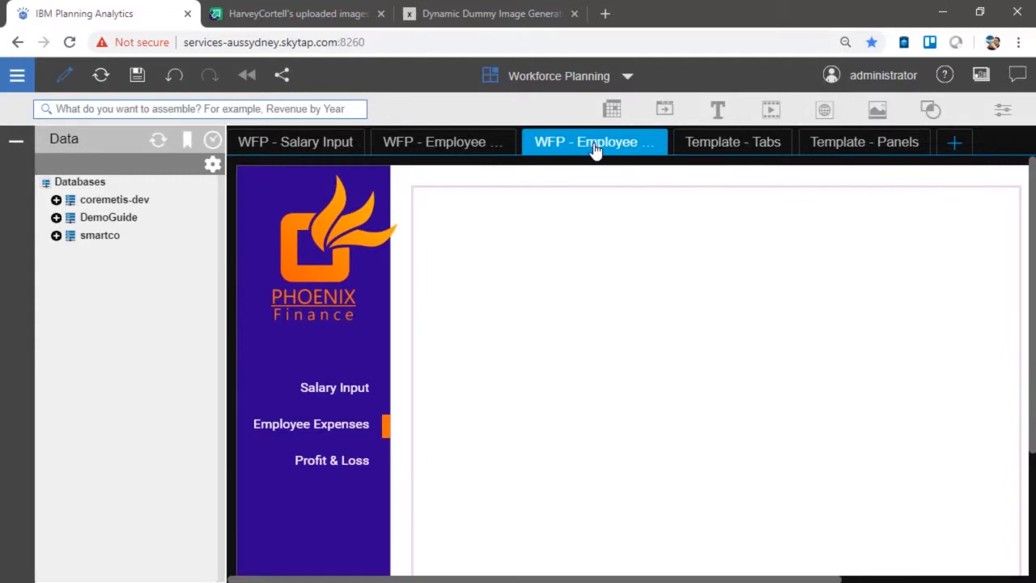
pyautogui.click(594, 151)
pyautogui.click(596, 185)
pyautogui.press('BackSpace')
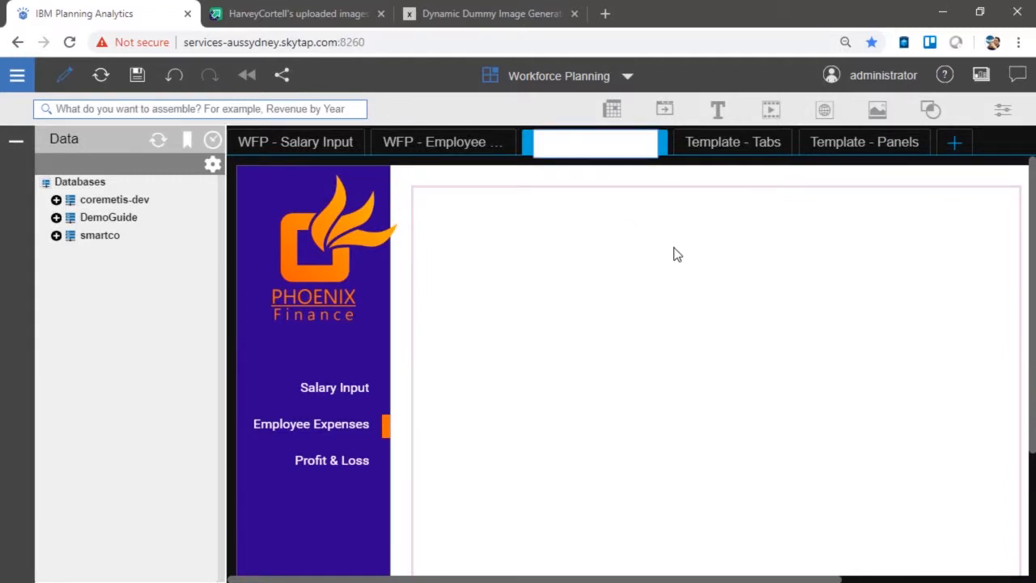
pyautogui.hotkey('ctrl', 'z')
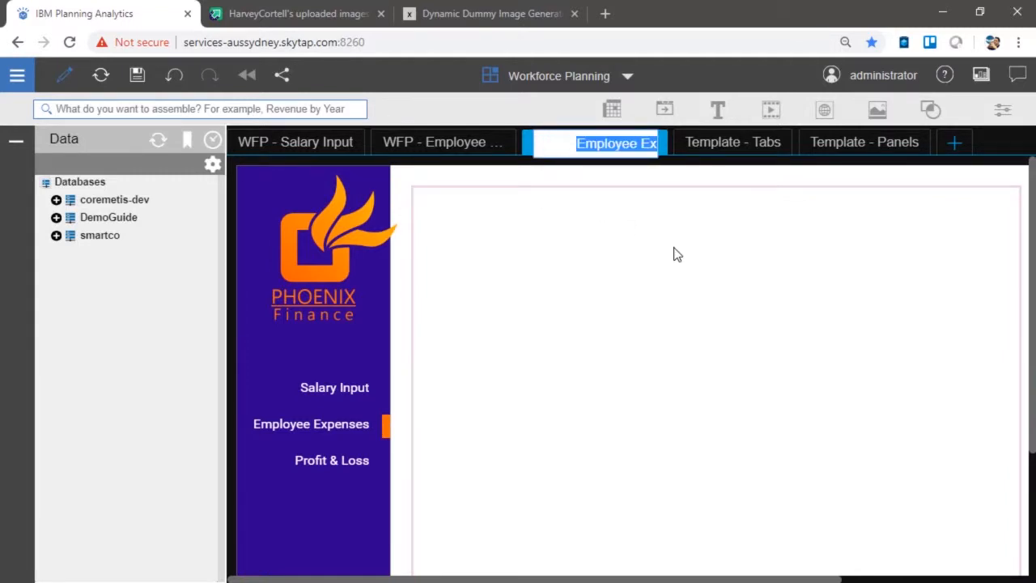
pyautogui.press('BackSpace')
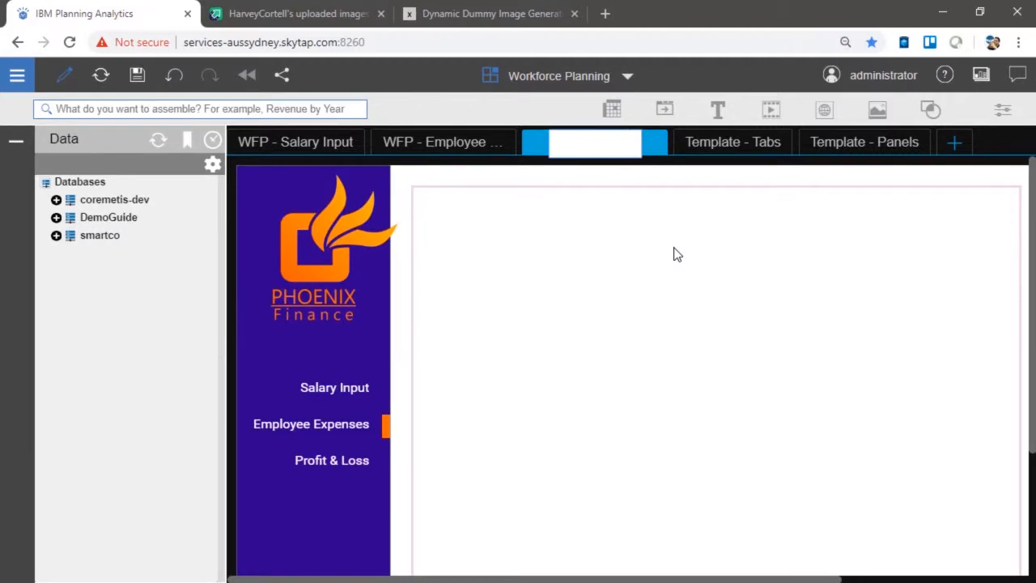
pyautogui.write('WFP - Profit & Loss')
pyautogui.press('Return')
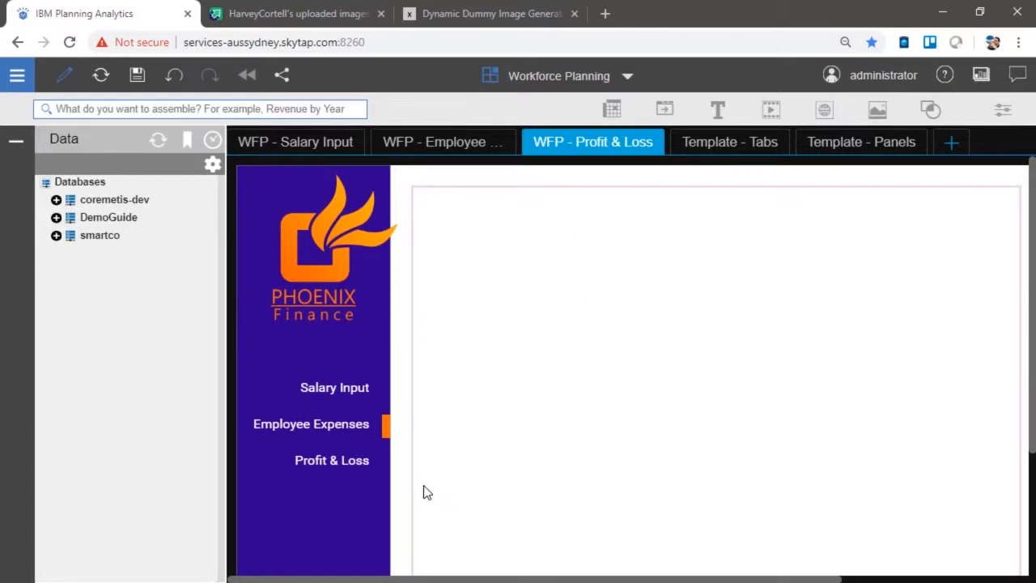
# On the WFP - Profit & Loss sheet, move the orange menu marker straight down so it sits beside Profit & Loss.
pyautogui.click(386, 435)
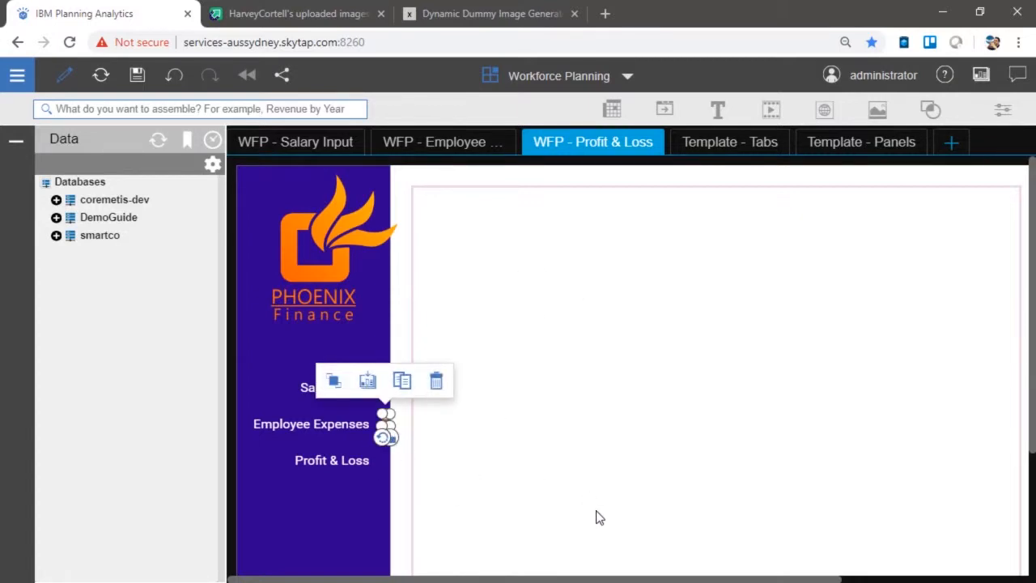
pyautogui.press('Down')
pyautogui.press('Down')
pyautogui.press('Down')
pyautogui.press('Down')
pyautogui.press('Down')
pyautogui.press('Down')
pyautogui.press('Down')
pyautogui.press('Down')
pyautogui.press('Down')
pyautogui.press('Down')
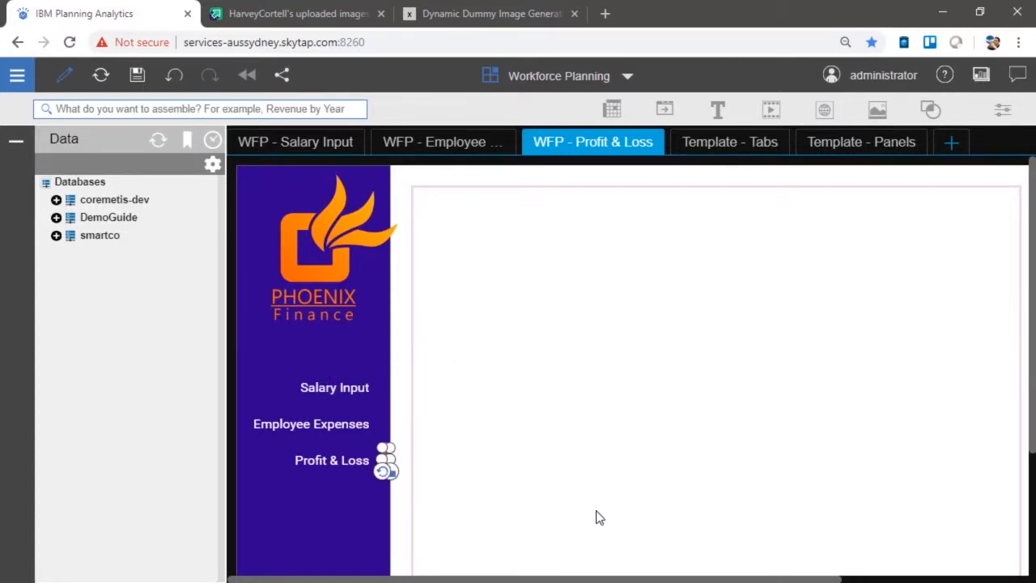
pyautogui.press('Down')
pyautogui.press('Down')
pyautogui.click(478, 348)
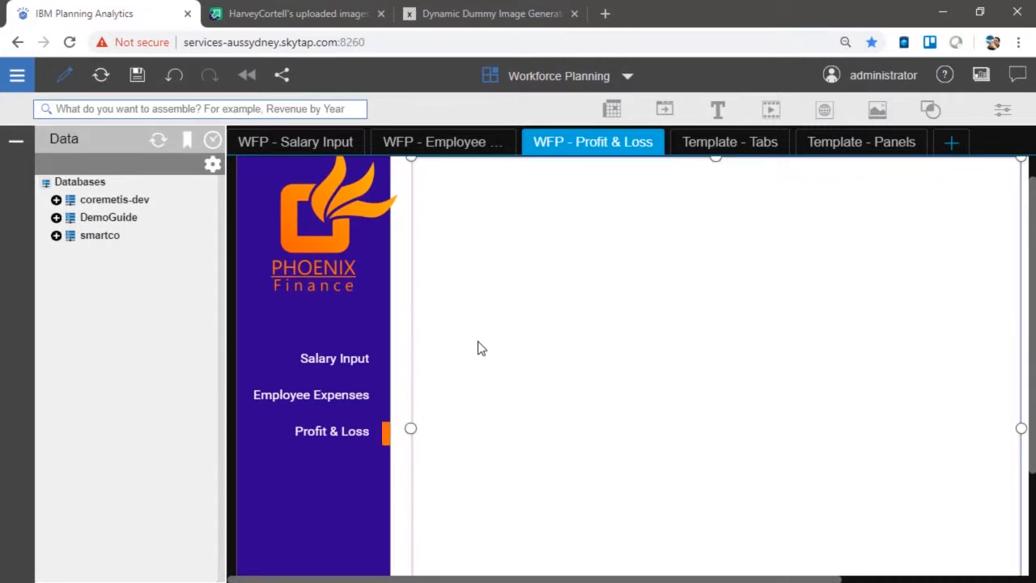
pyautogui.click(299, 319)
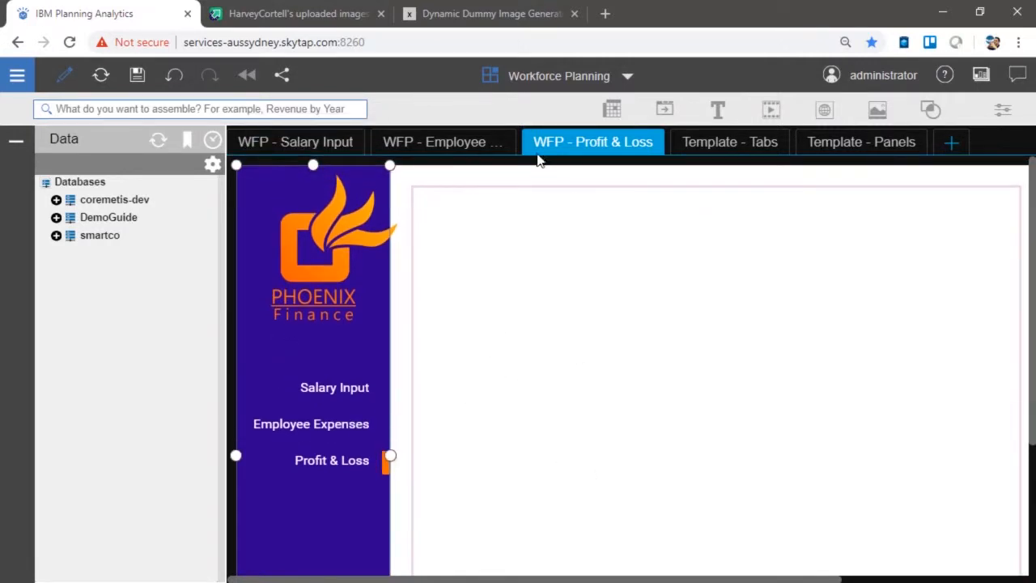
pyautogui.click(581, 141)
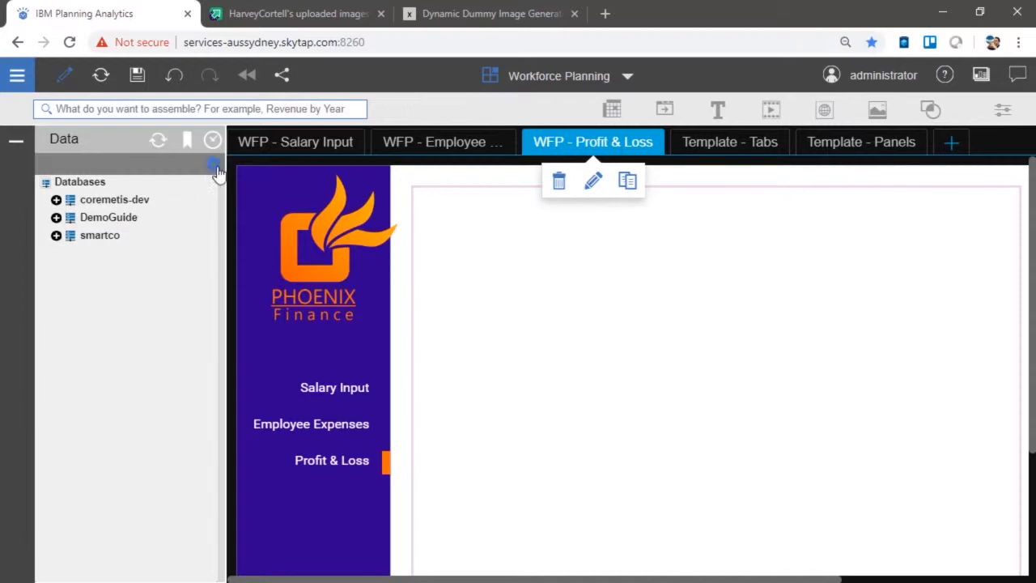
# Set the Profit & Loss button on this sheet to target the WFP - Profit & Loss sheet in this book.
pyautogui.click(321, 460)
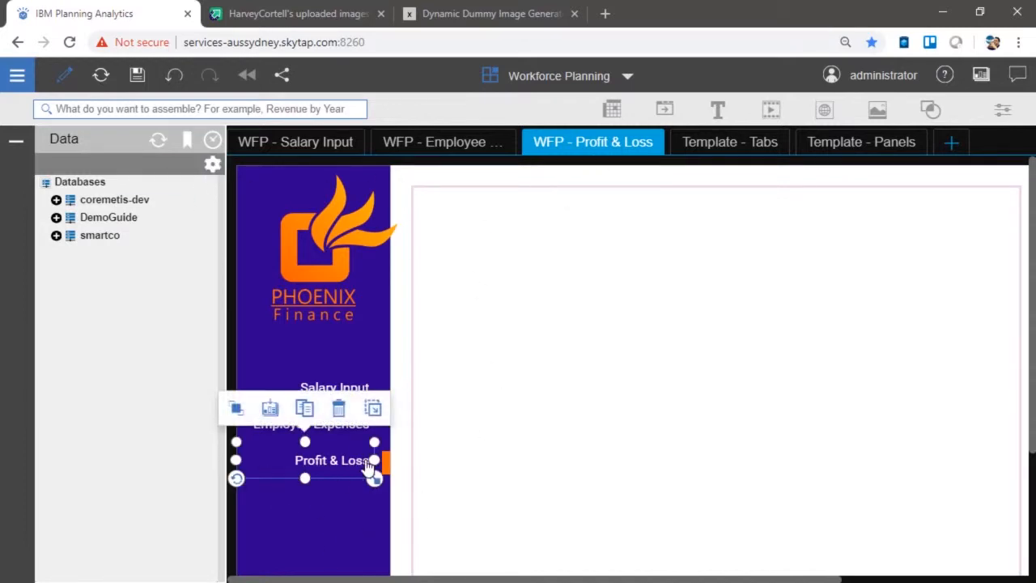
pyautogui.click(1002, 109)
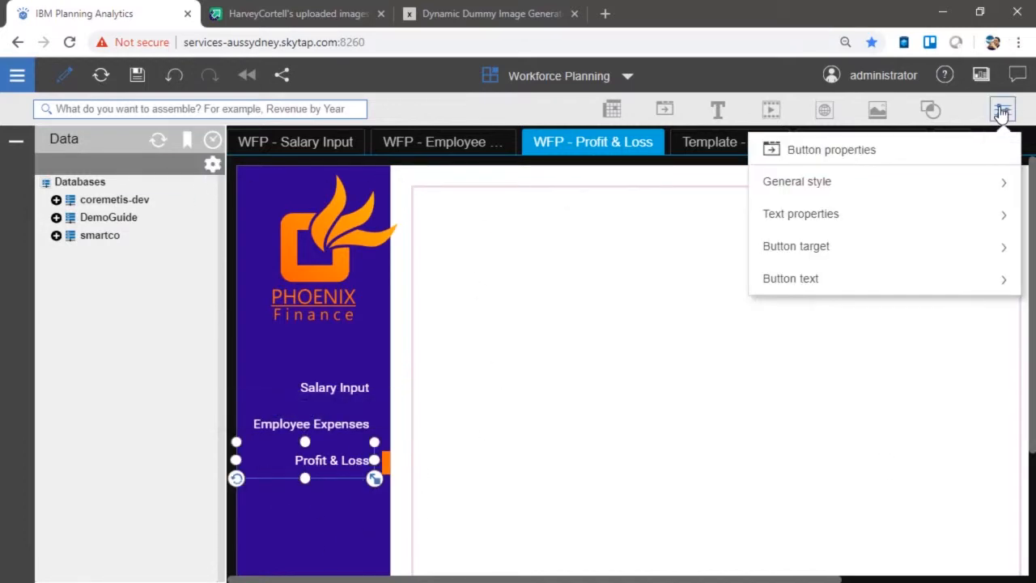
pyautogui.click(825, 247)
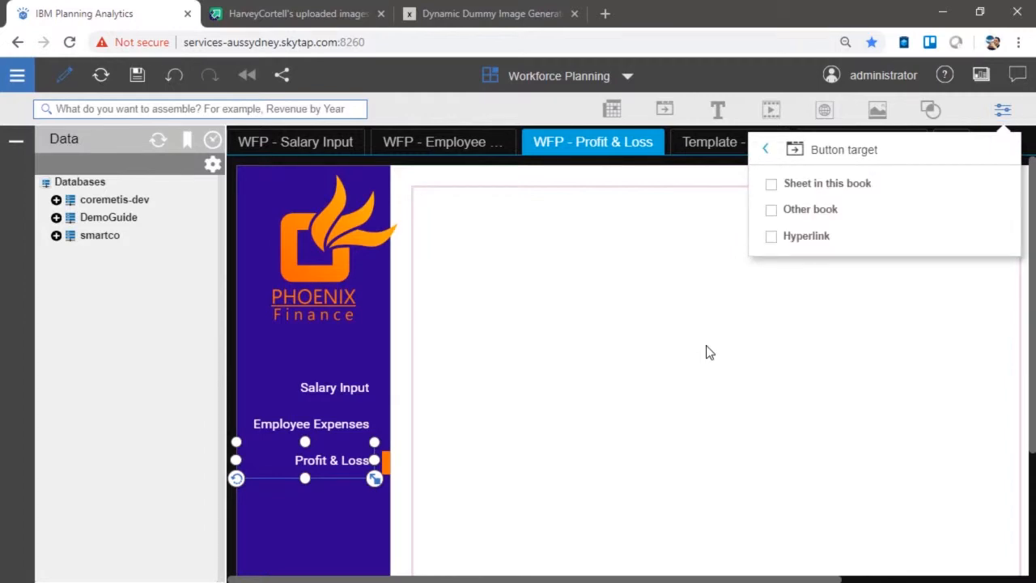
pyautogui.click(800, 184)
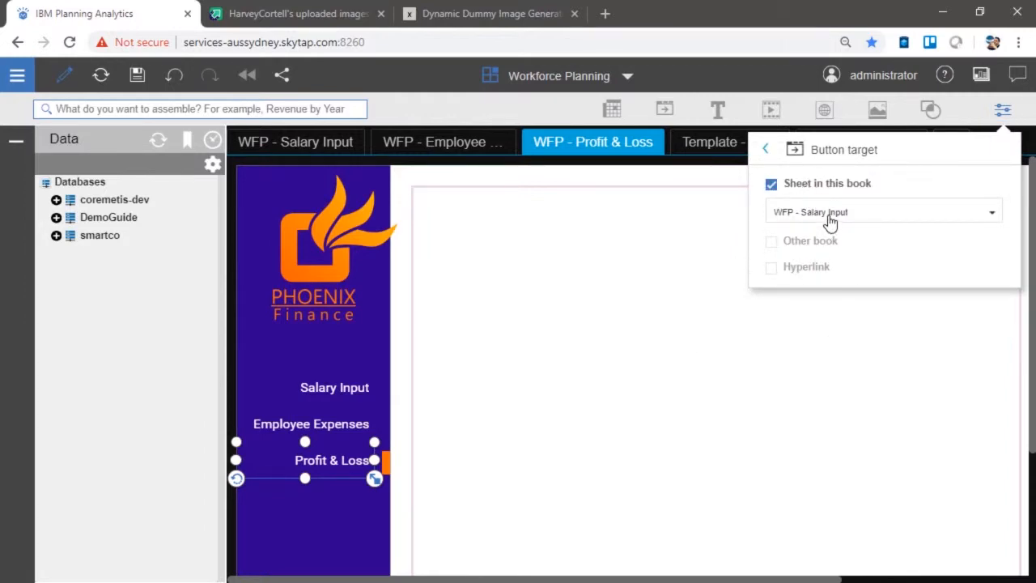
pyautogui.click(829, 222)
pyautogui.click(827, 275)
# Link the Employee Expenses button on the Profit & Loss sheet to WFP - Employee Expenses in this book.
pyautogui.click(343, 423)
pyautogui.click(825, 187)
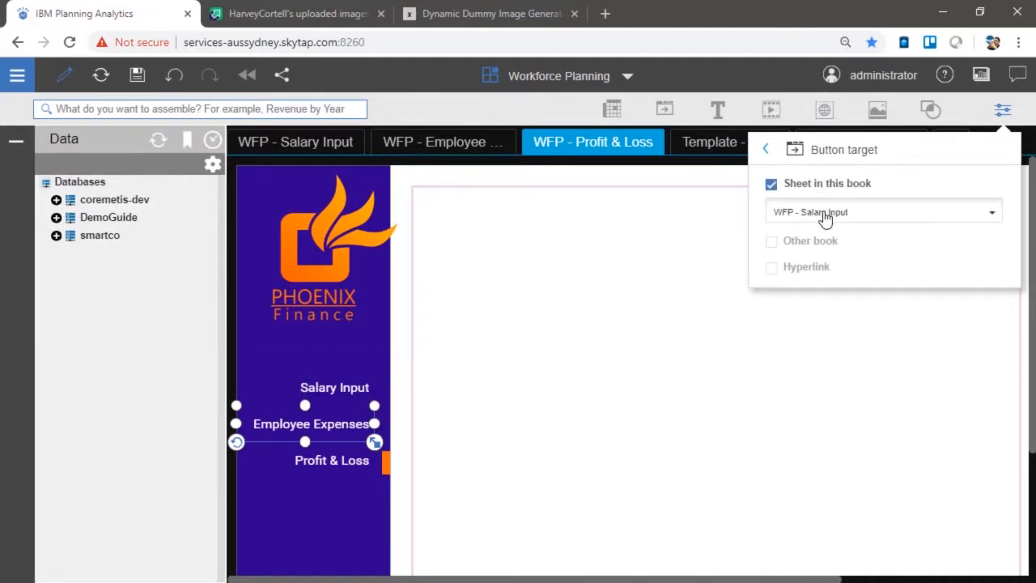
pyautogui.click(824, 215)
pyautogui.click(822, 254)
# Link the Salary Input button on the Profit & Loss sheet to WFP - Salary Input in this book.
pyautogui.click(329, 394)
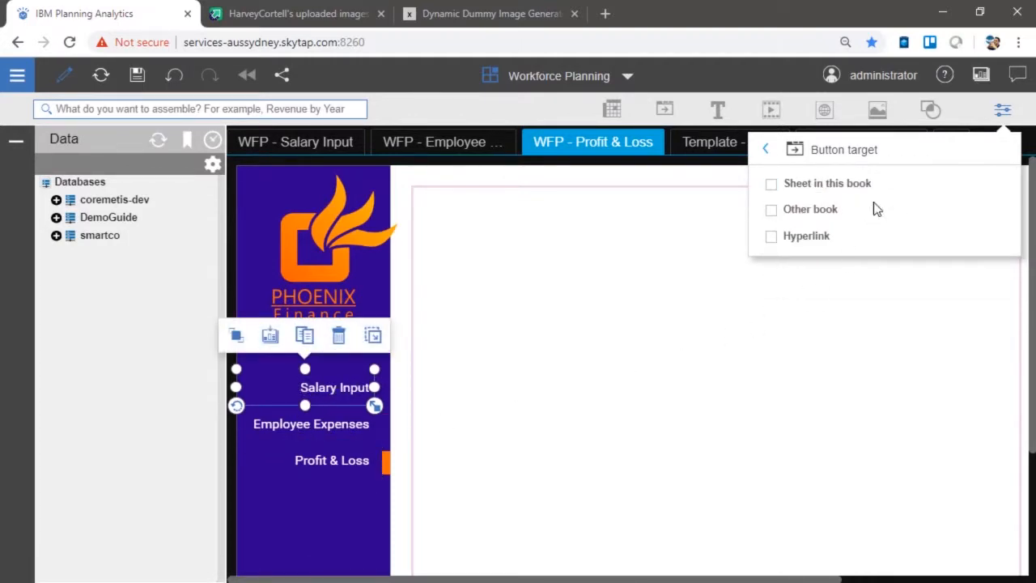
pyautogui.click(841, 186)
pyautogui.click(833, 215)
pyautogui.click(836, 215)
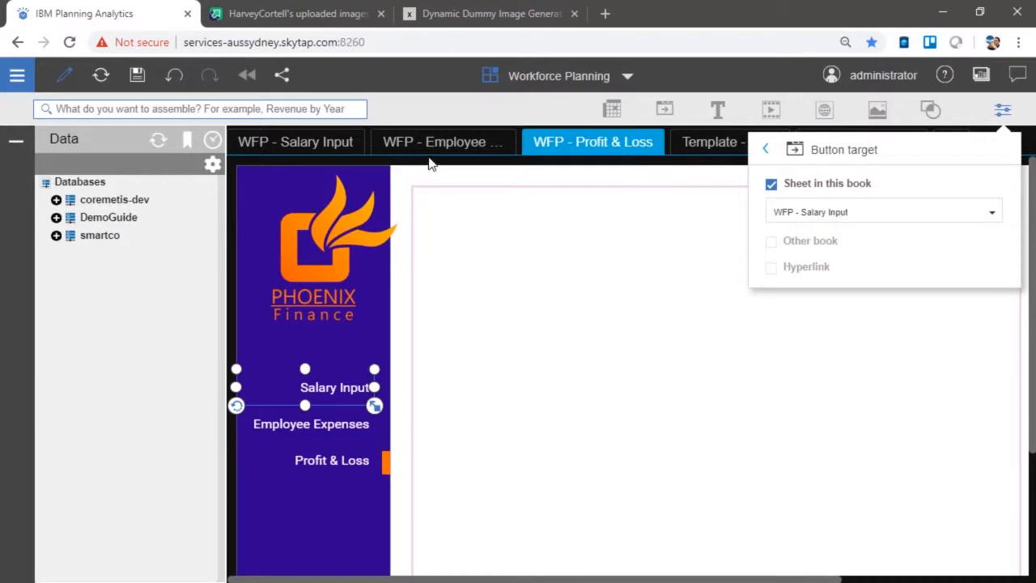
# On the WFP - Employee Expenses sheet, link the Profit & Loss button to the WFP - Profit & Loss sheet.
pyautogui.click(430, 152)
pyautogui.click(336, 474)
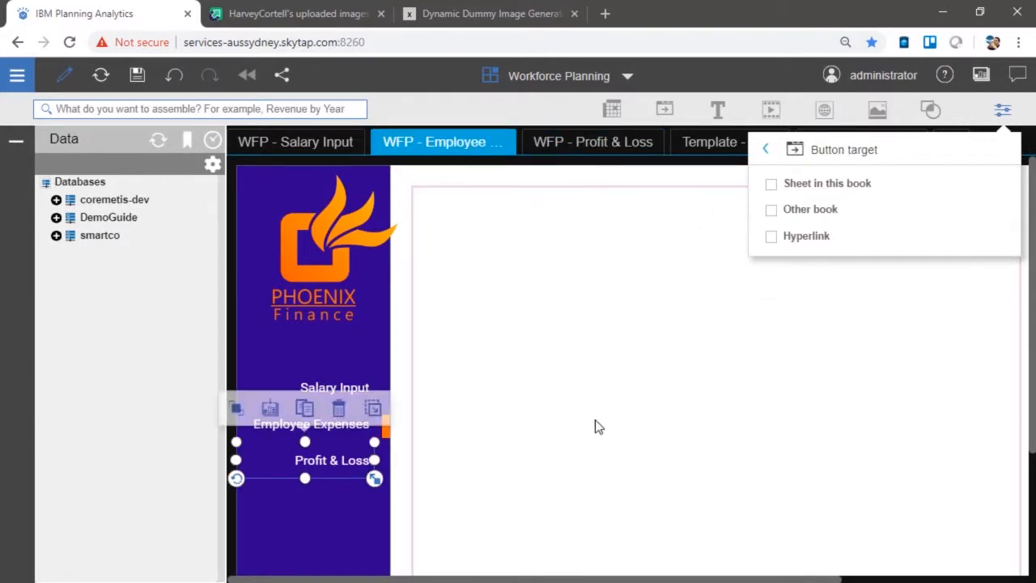
pyautogui.click(858, 182)
pyautogui.click(834, 213)
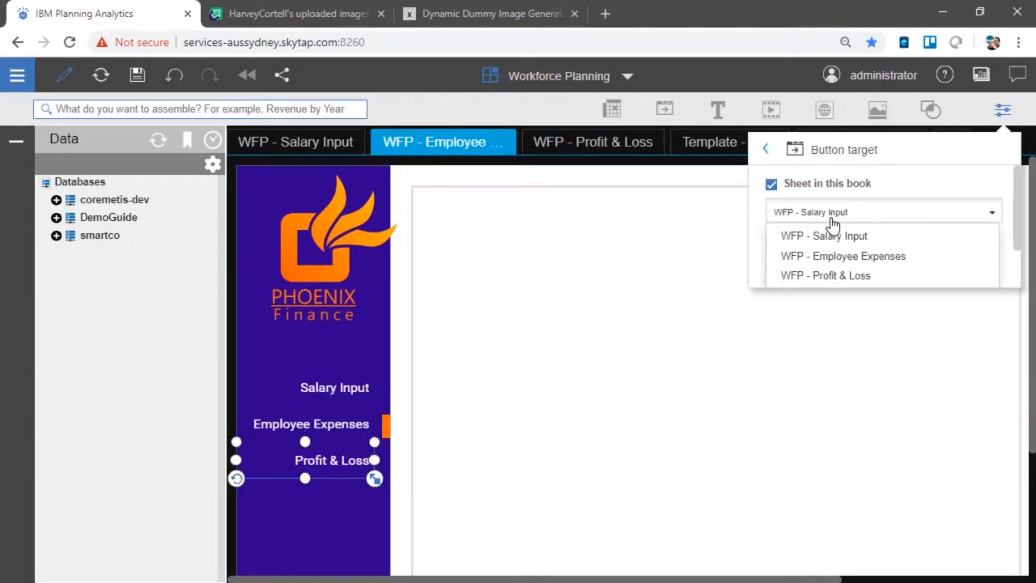
pyautogui.click(837, 277)
# On the same sheet, link Employee Expenses to WFP - Employee Expenses and Salary Input to WFP - Salary Input.
pyautogui.click(336, 429)
pyautogui.click(846, 183)
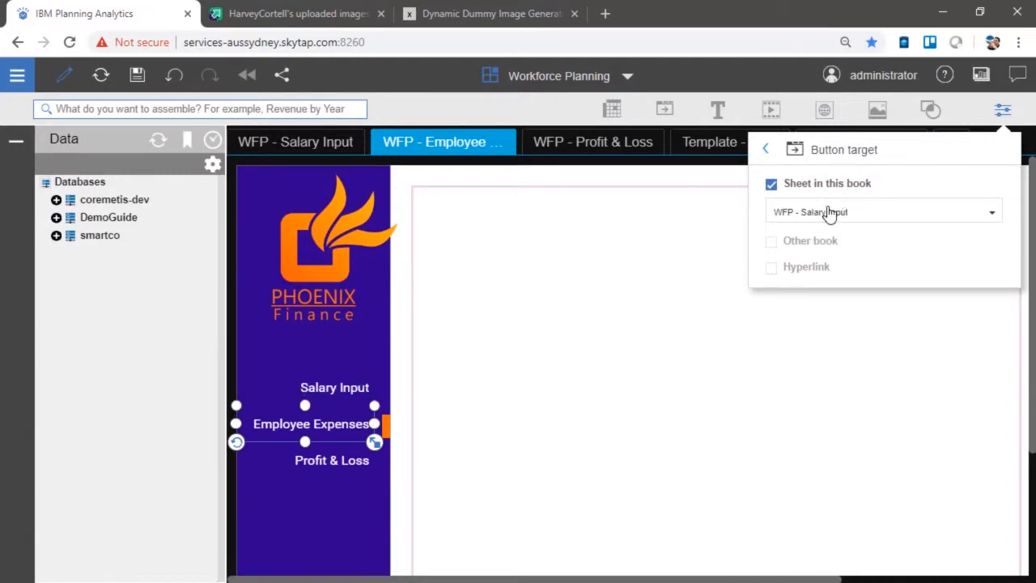
pyautogui.click(828, 214)
pyautogui.click(833, 257)
pyautogui.click(352, 388)
pyautogui.click(841, 182)
# On the WFP - Salary Input sheet, link the Profit & Loss button to the WFP - Profit & Loss sheet.
pyautogui.click(351, 149)
pyautogui.click(340, 462)
pyautogui.click(846, 184)
pyautogui.click(829, 212)
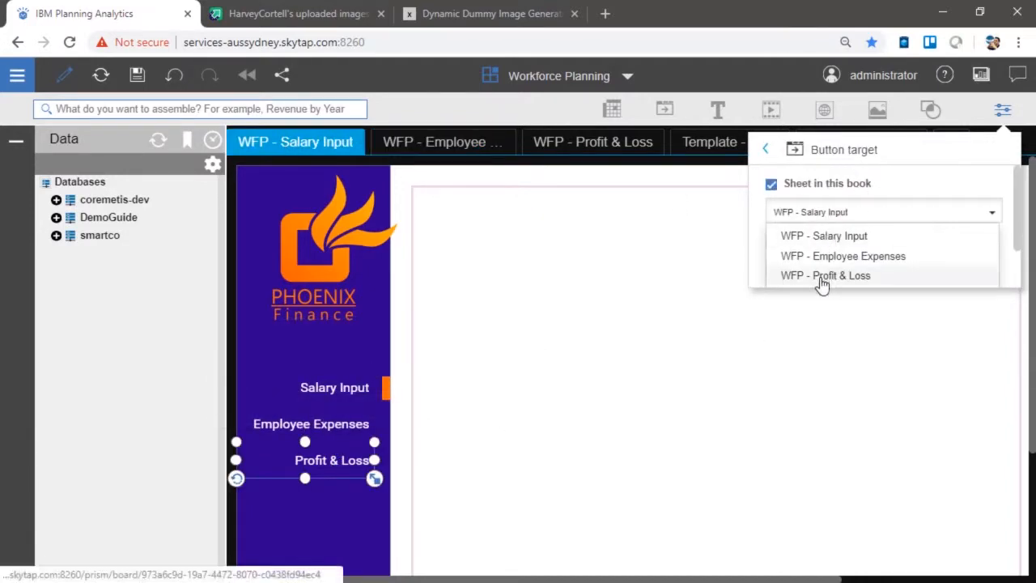
pyautogui.click(821, 276)
# Link the Employee Expenses button on the Salary Input sheet to WFP - Employee Expenses, then deselect the menu buttons.
pyautogui.click(339, 425)
pyautogui.click(834, 183)
pyautogui.click(821, 217)
pyautogui.click(823, 256)
pyautogui.click(344, 388)
pyautogui.click(503, 403)
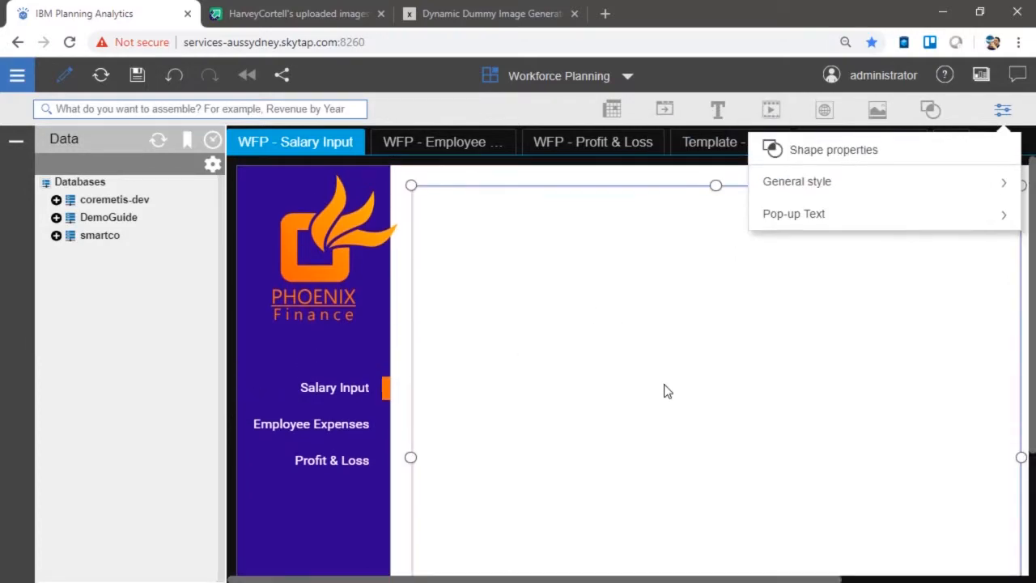
# Leave edit mode and test the Salary Input, Employee Expenses and Profit & Loss menu buttons in full screen.
pyautogui.click(64, 75)
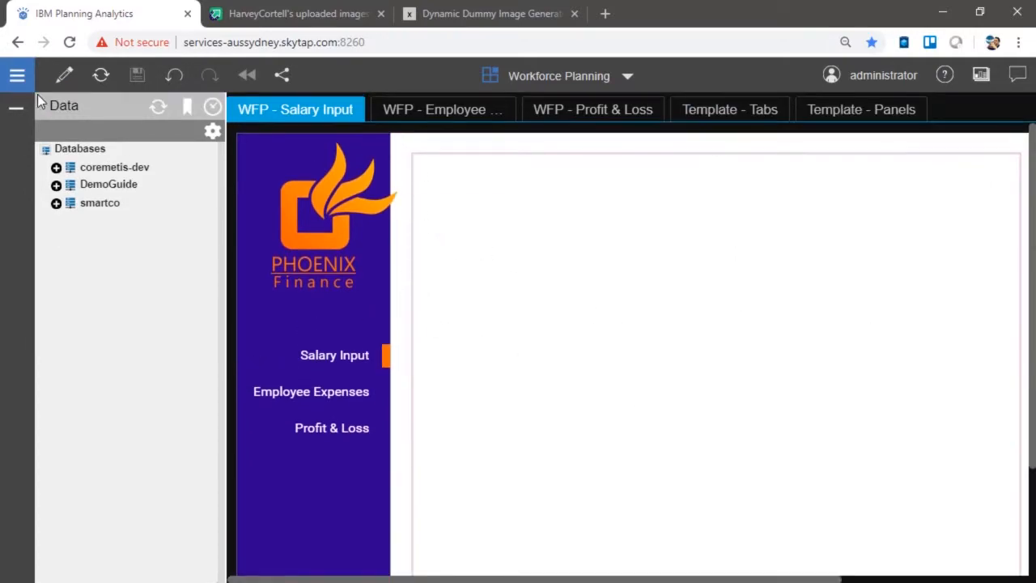
pyautogui.click(17, 74)
pyautogui.click(71, 190)
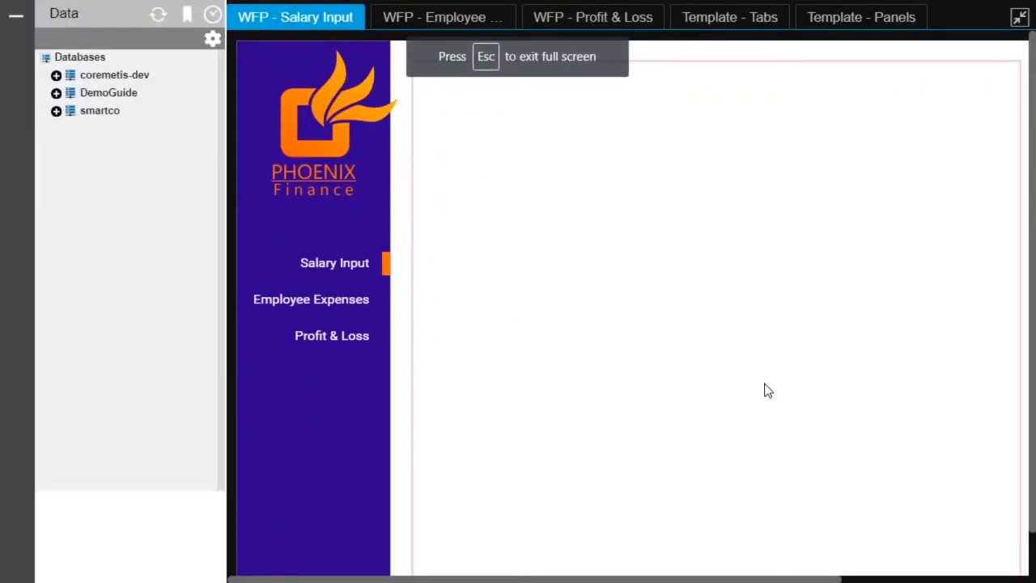
pyautogui.click(346, 301)
pyautogui.click(338, 343)
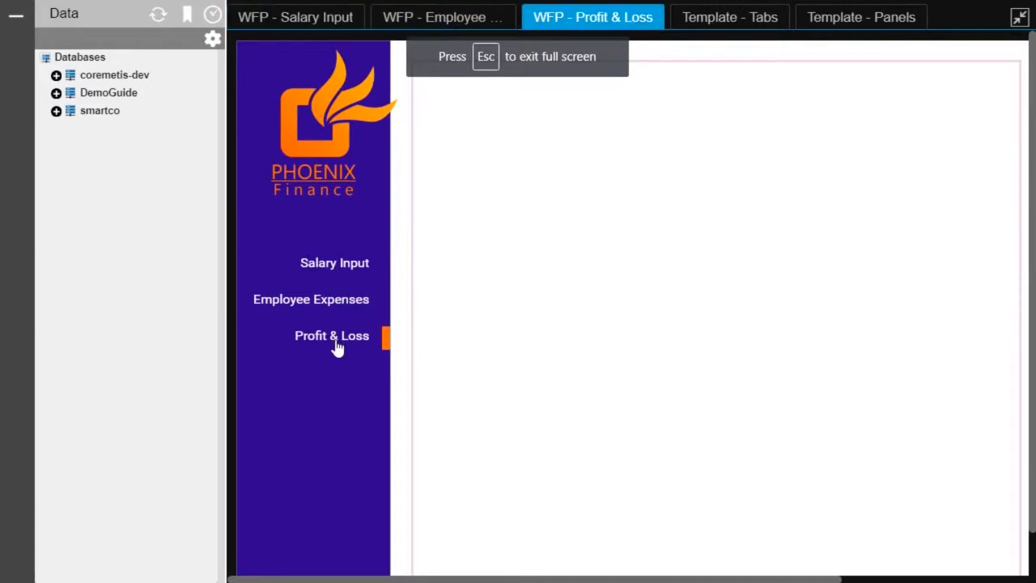
pyautogui.click(351, 300)
pyautogui.click(343, 265)
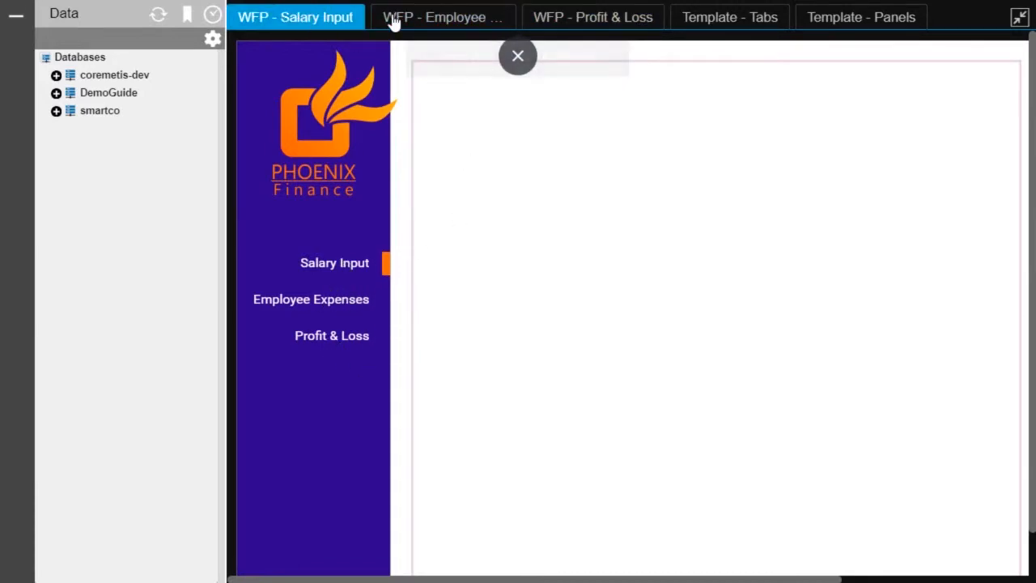
pyautogui.click(321, 311)
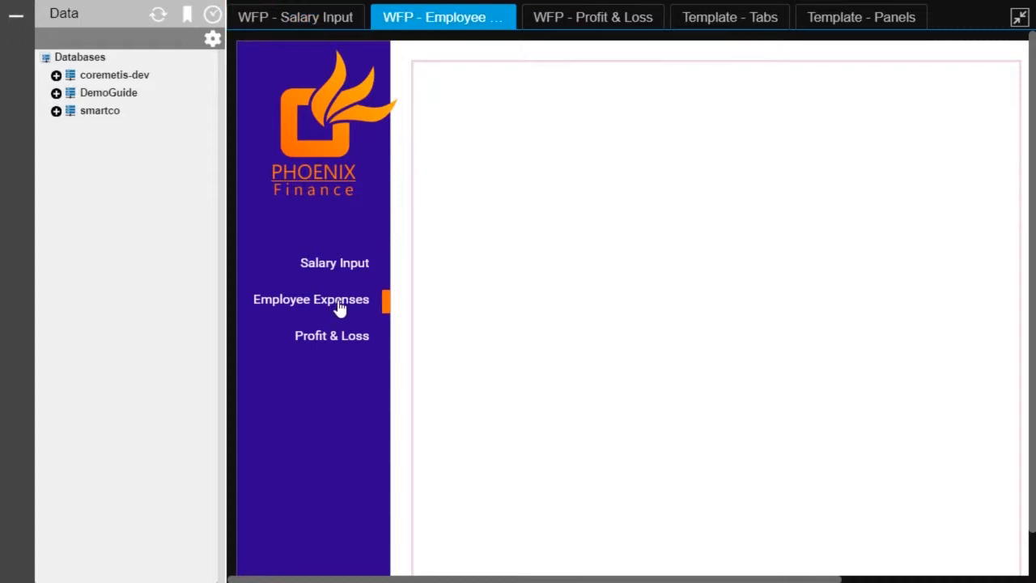
pyautogui.click(334, 340)
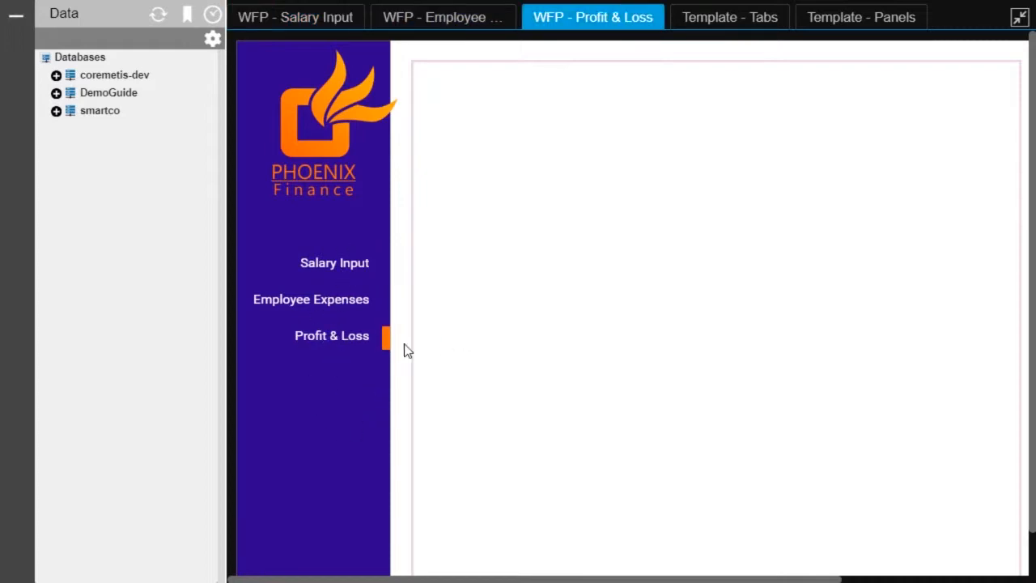
pyautogui.click(333, 301)
pyautogui.click(351, 268)
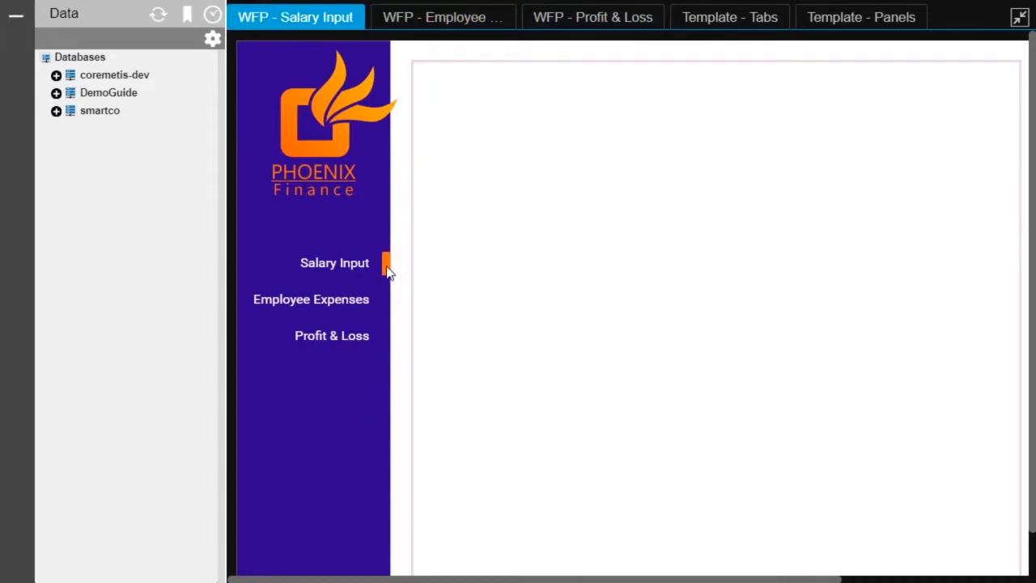
pyautogui.click(346, 298)
pyautogui.click(335, 339)
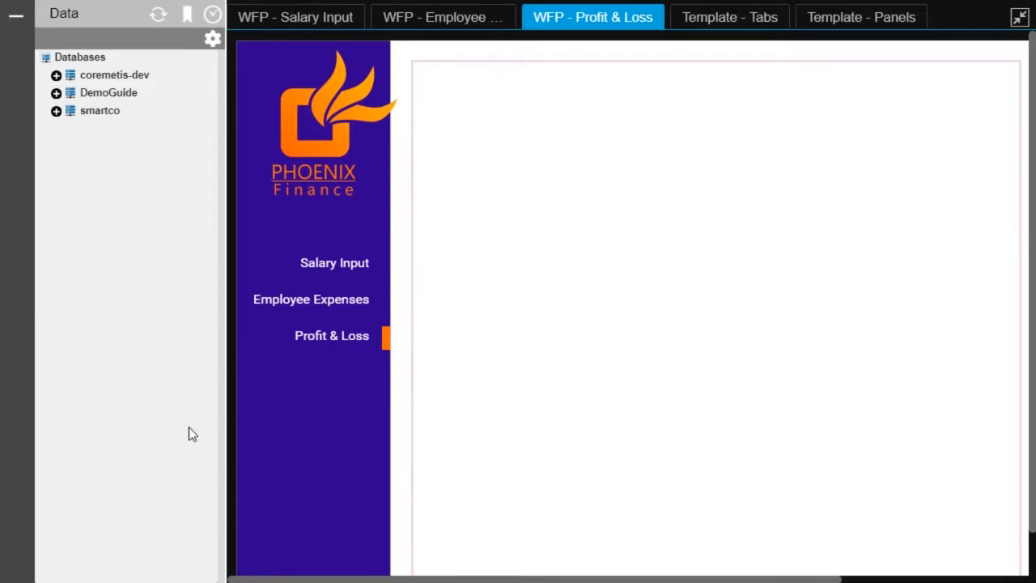
pyautogui.click(340, 267)
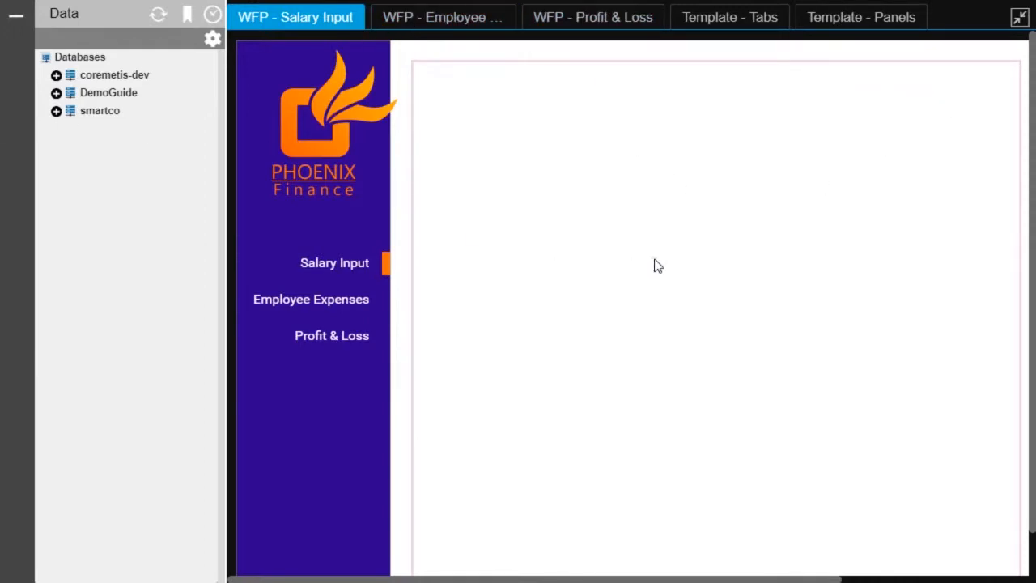
pyautogui.press('Escape')
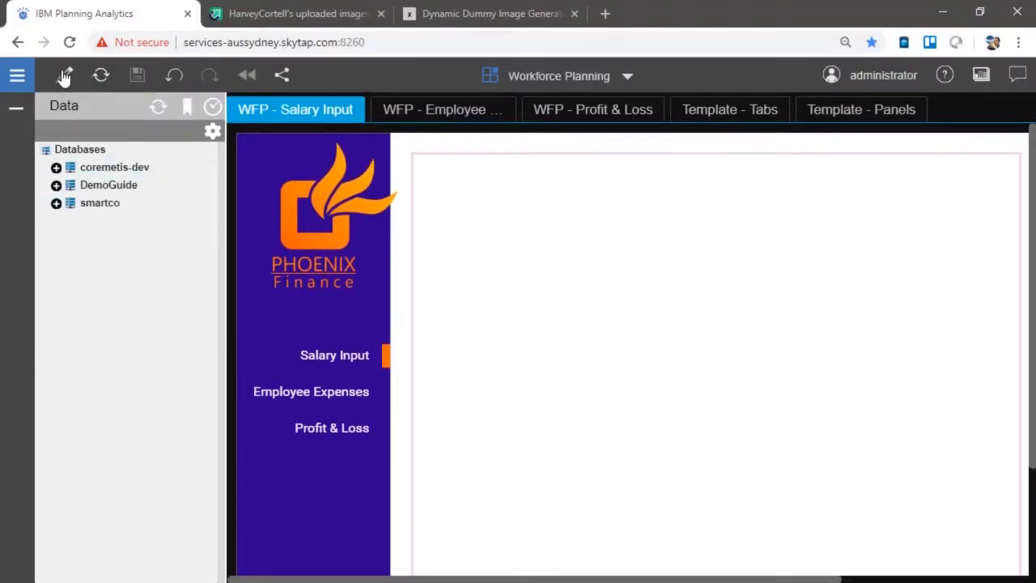
# Return to edit mode, turn off Show to Viewers for the book's sheet titles, and save the book.
pyautogui.click(65, 76)
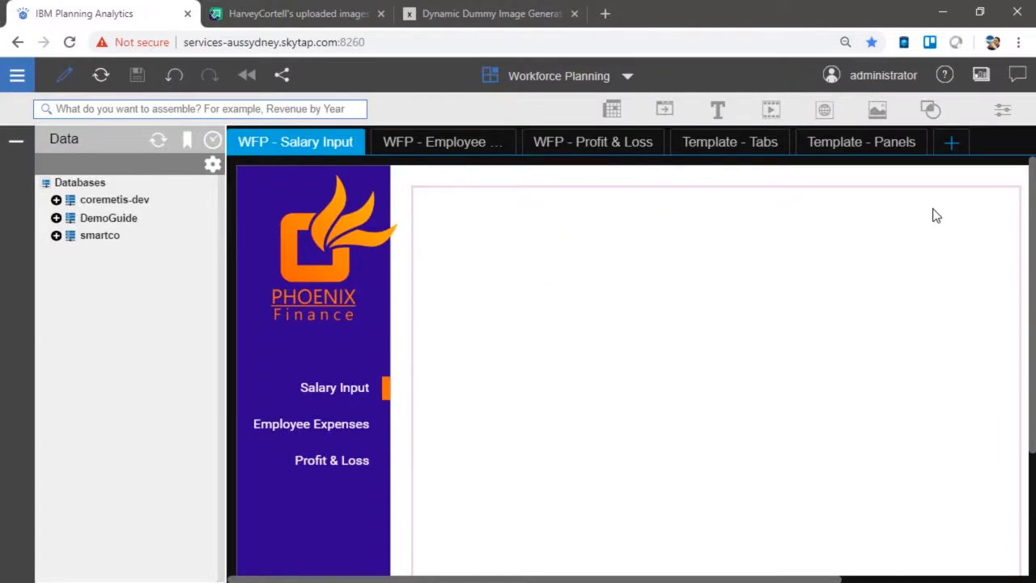
pyautogui.click(1002, 110)
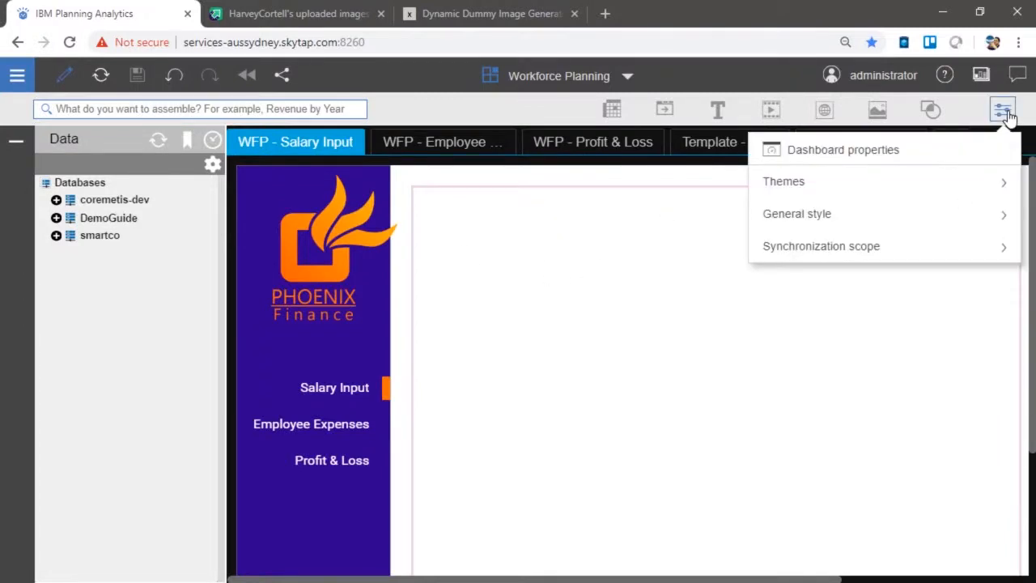
pyautogui.click(810, 220)
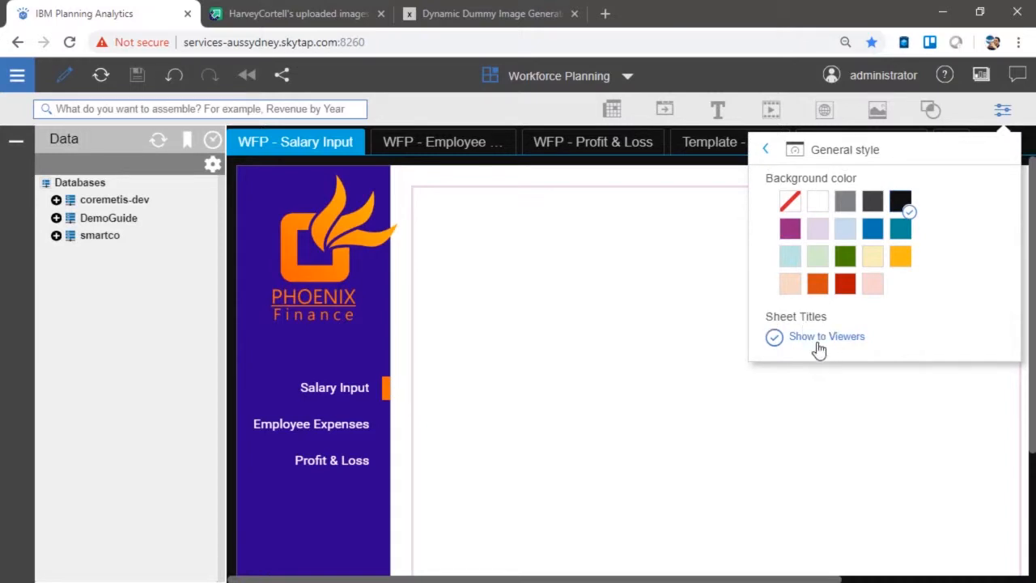
pyautogui.click(775, 338)
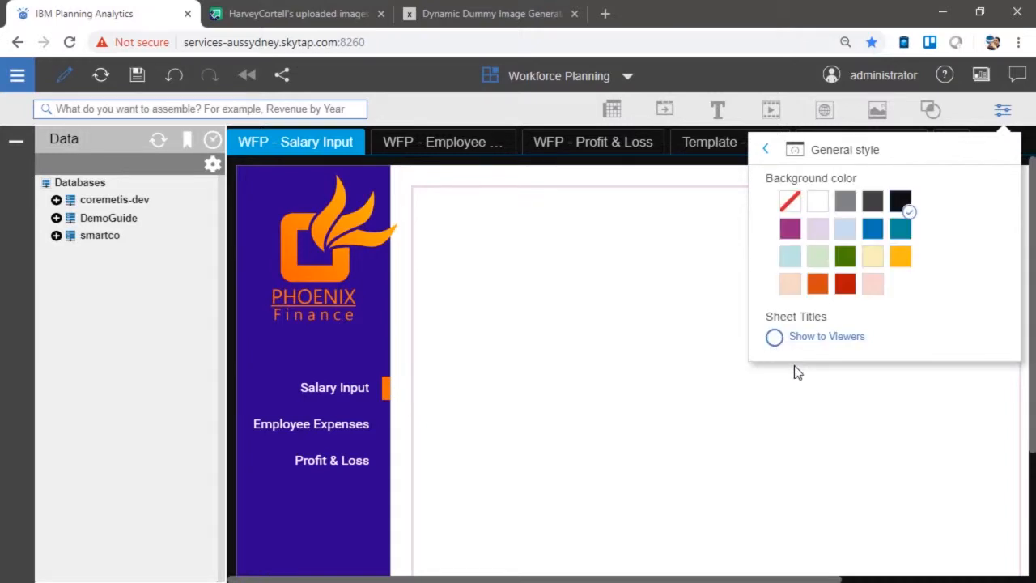
pyautogui.click(1001, 111)
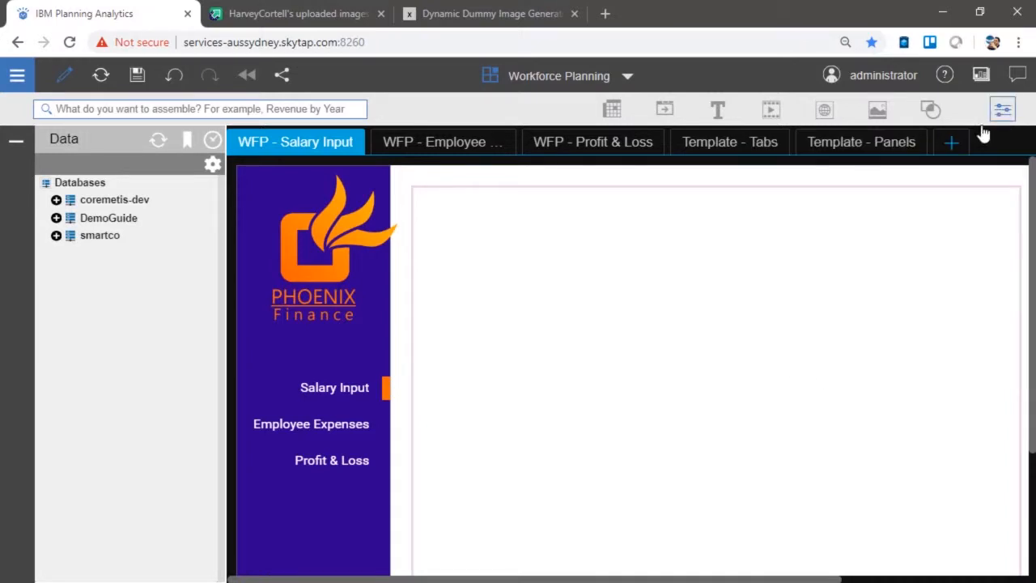
pyautogui.click(138, 75)
# Check the book in full screen without its sheet titles and try the Employee Expenses menu button.
pyautogui.click(17, 75)
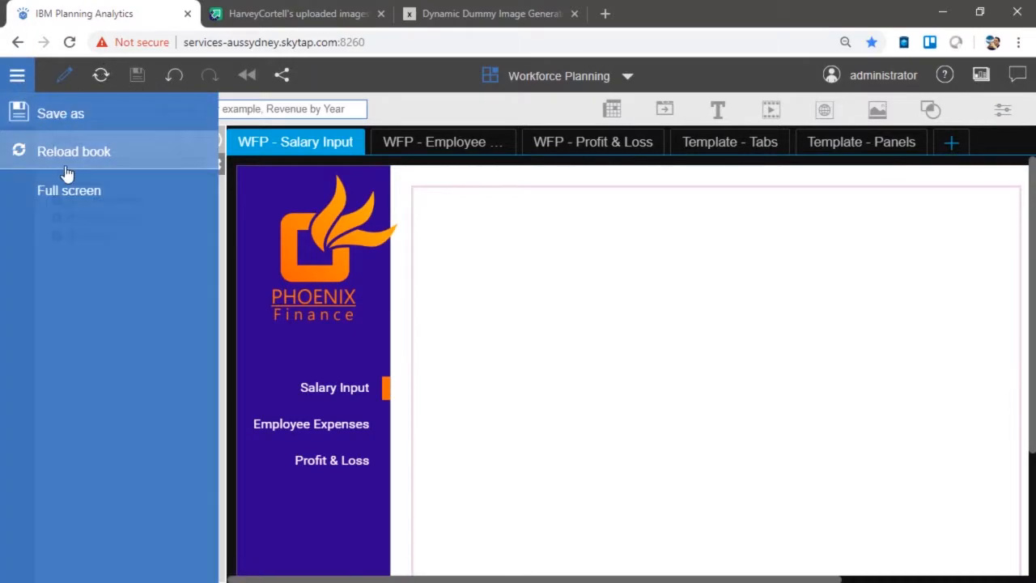
pyautogui.click(67, 169)
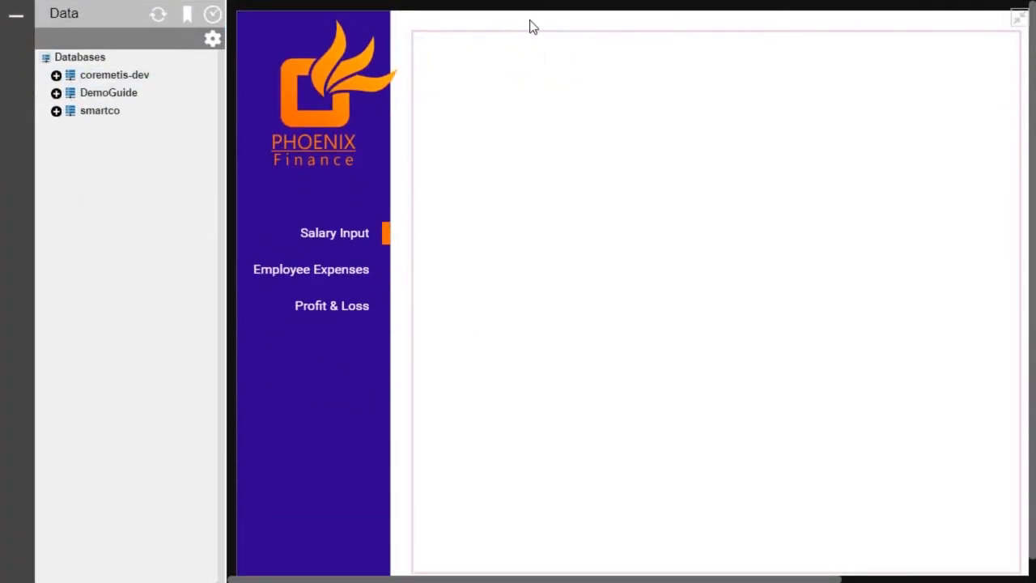
pyautogui.click(325, 274)
pyautogui.press('Escape')
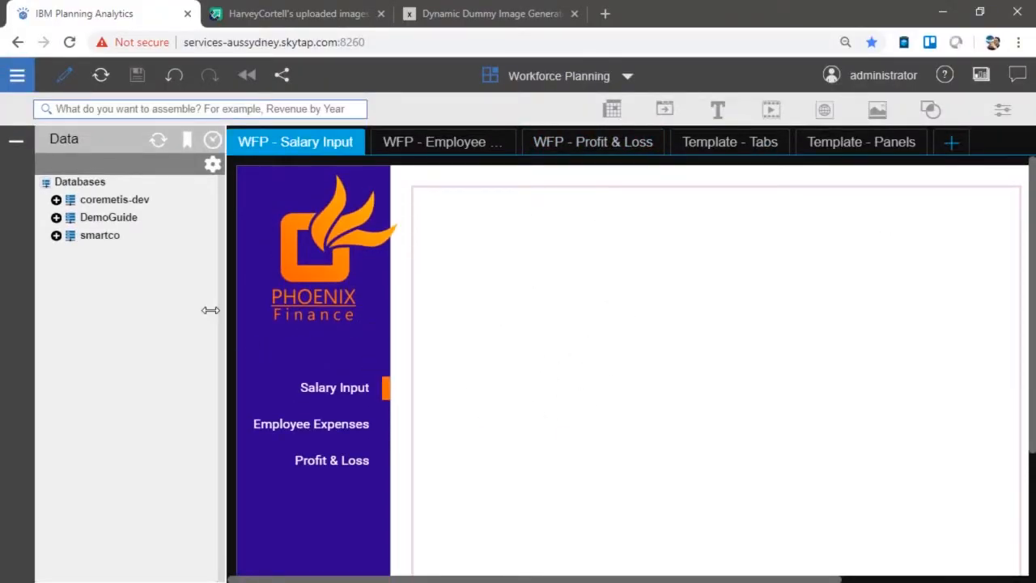
# Add the Input_FY view of the wfp.Employee_Input cube in coremetis-dev to the WFP - Salary Input sheet.
pyautogui.click(56, 200)
pyautogui.click(70, 236)
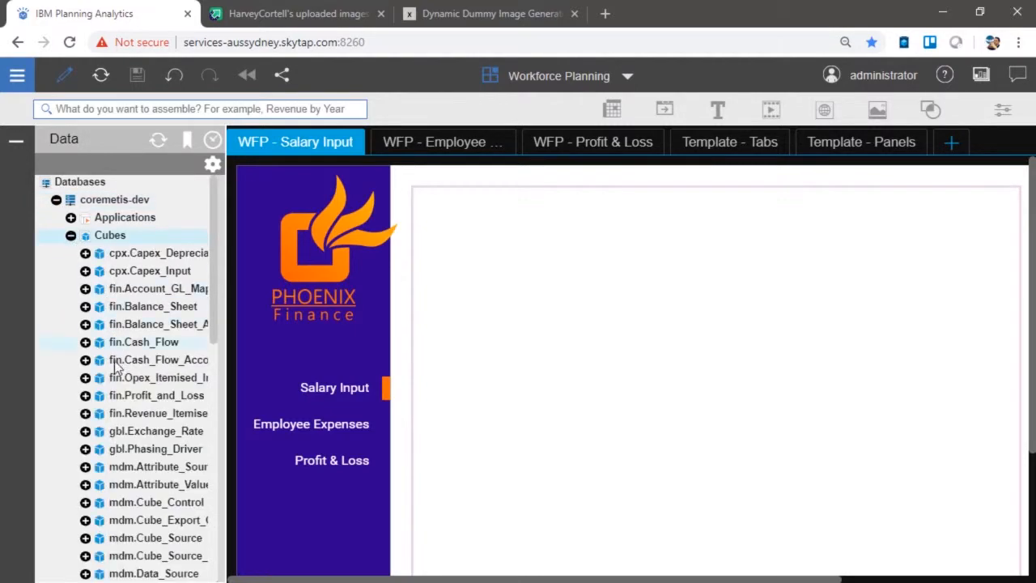
pyautogui.scroll(-7, 143, 432)
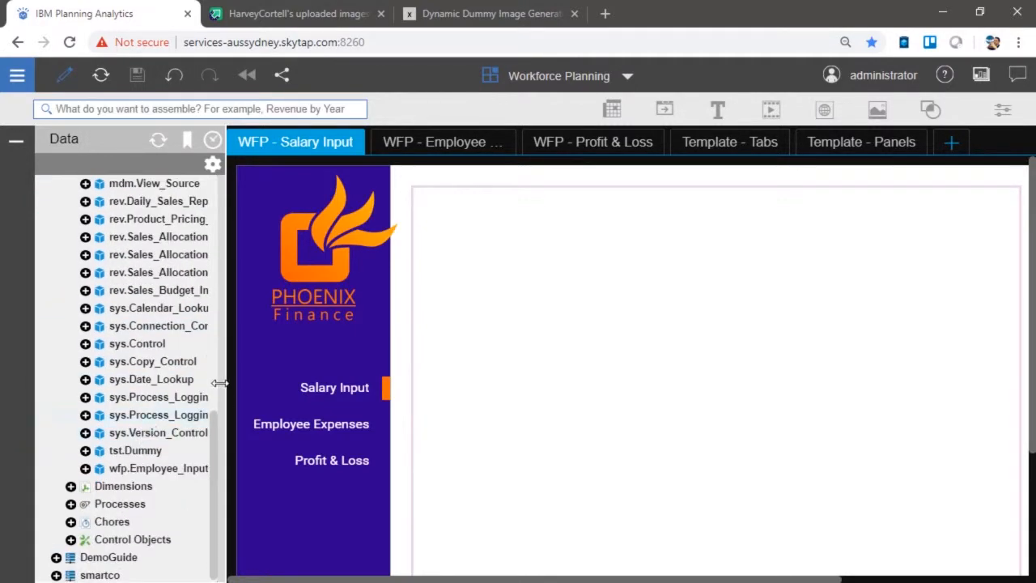
pyautogui.click(71, 497)
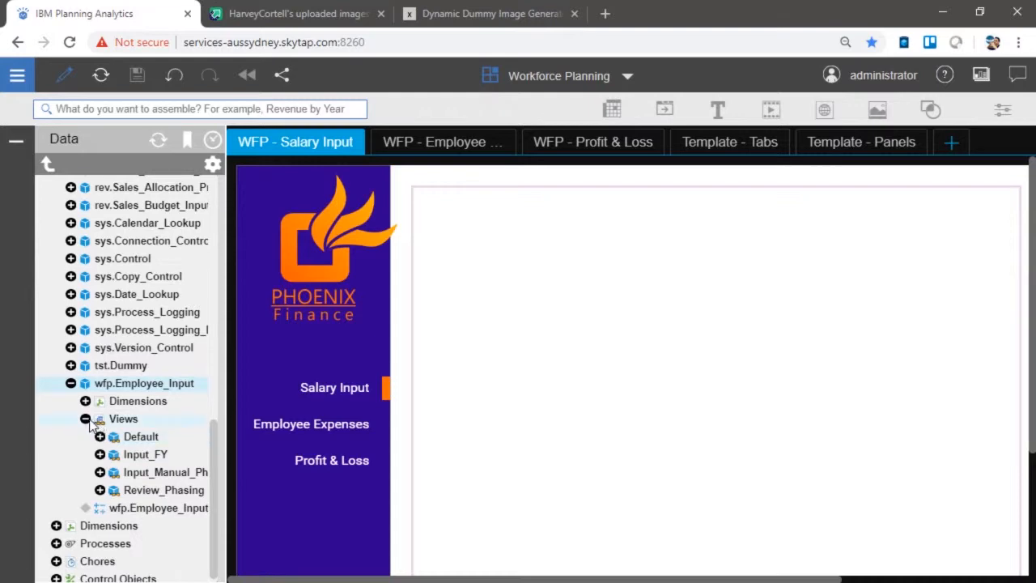
pyautogui.click(153, 458)
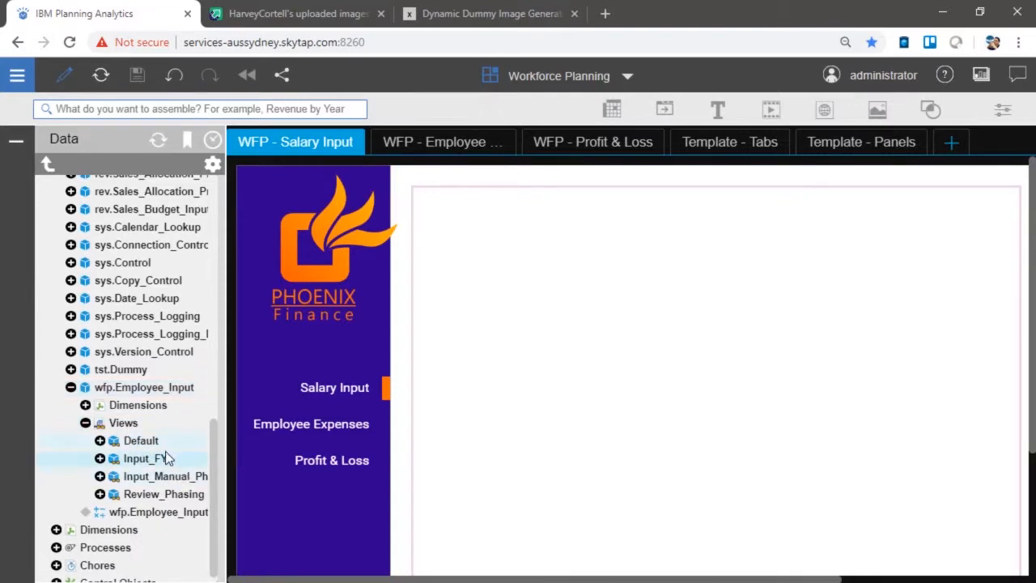
pyautogui.moveTo(144, 463); pyautogui.dragTo(431, 217)
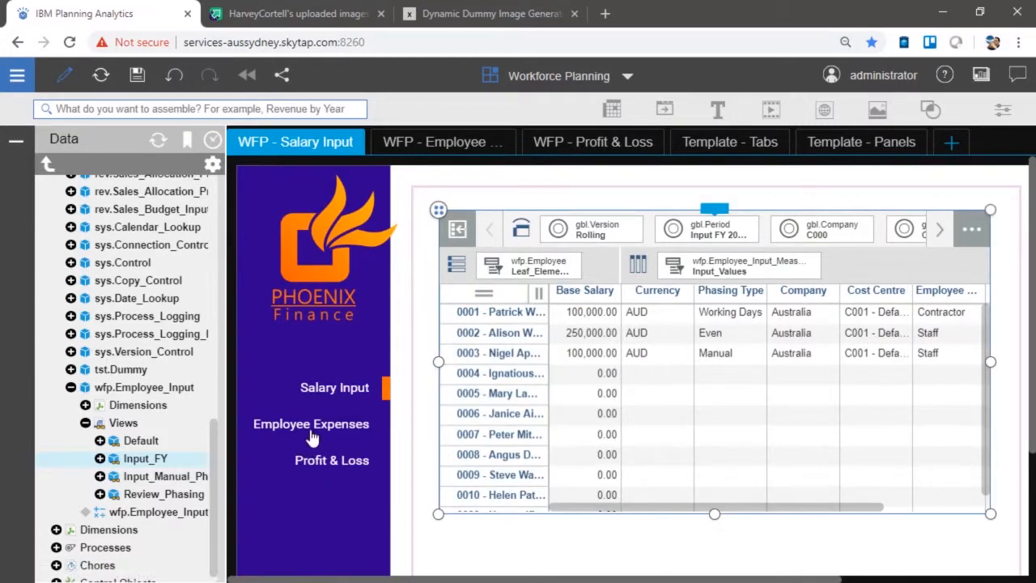
# Add the Review_Phasing view of the wfp.Employee_Input cube to the WFP - Employee Expenses sheet.
pyautogui.click(313, 435)
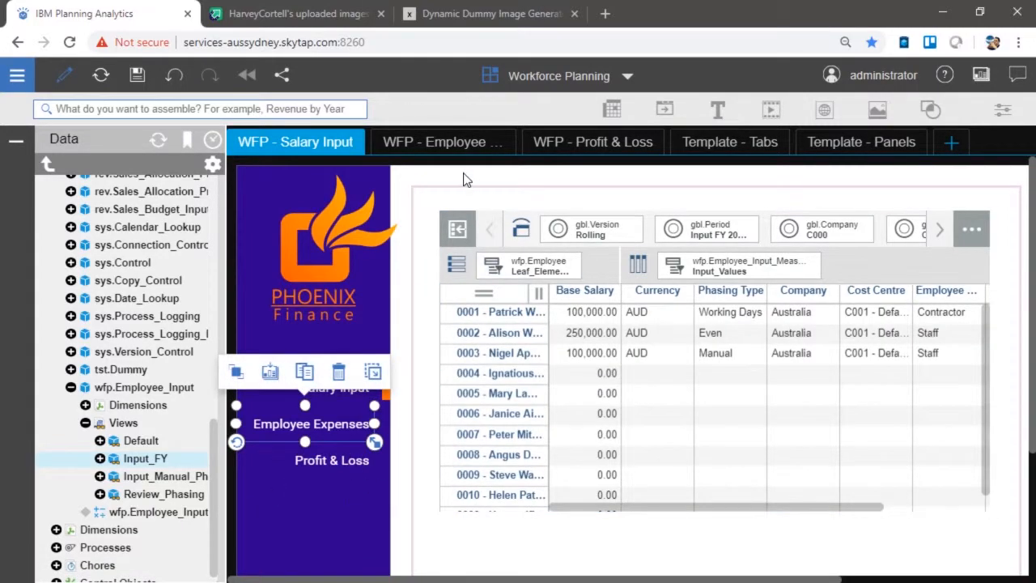
pyautogui.click(457, 144)
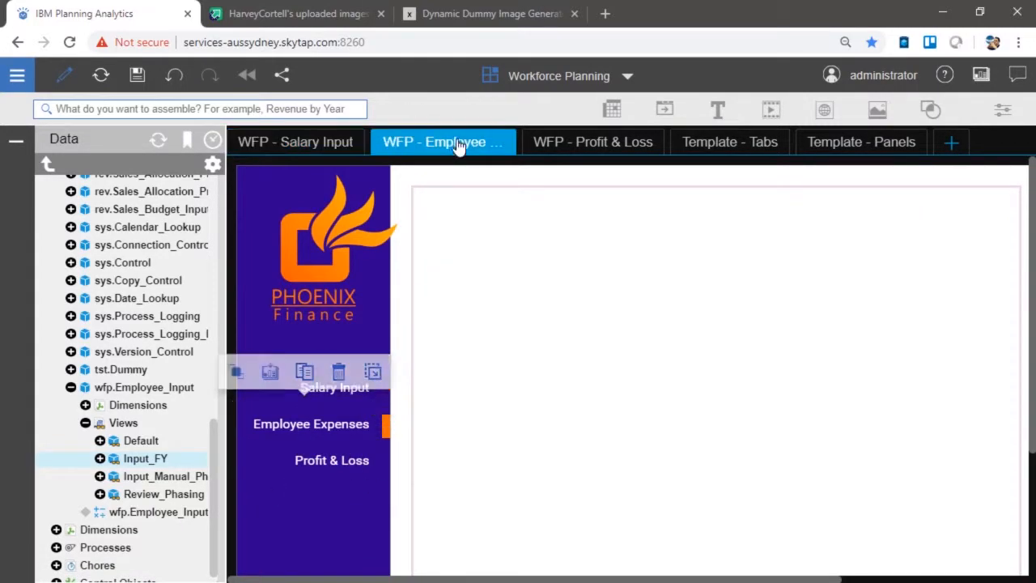
pyautogui.click(166, 494)
pyautogui.moveTo(175, 502); pyautogui.dragTo(445, 220)
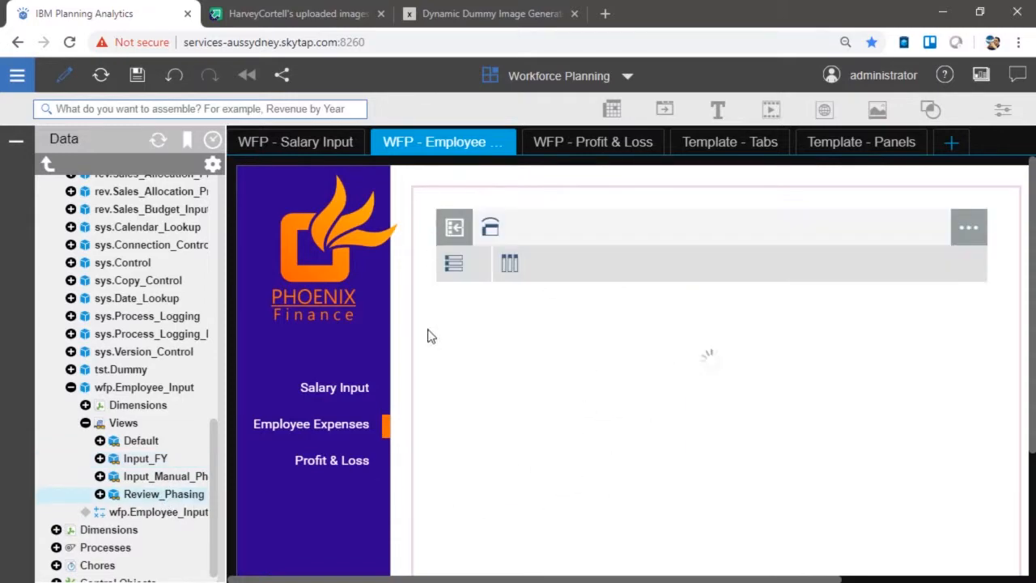
# Add the Default view of the fin.Profit_and_Loss cube to the WFP - Profit & Loss sheet.
pyautogui.click(584, 143)
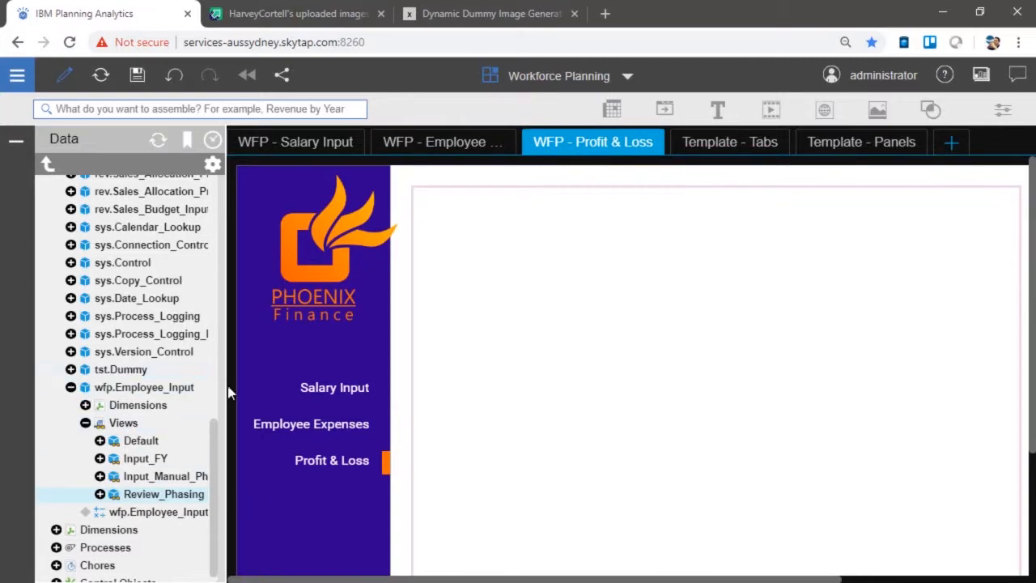
pyautogui.scroll(2, 132, 322)
pyautogui.scroll(8, 132, 322)
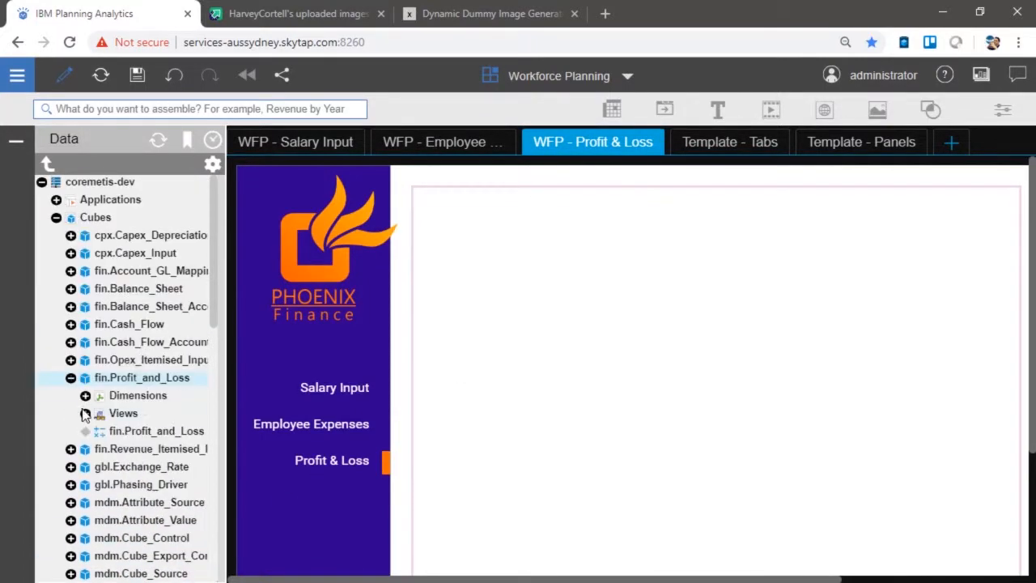
pyautogui.click(85, 413)
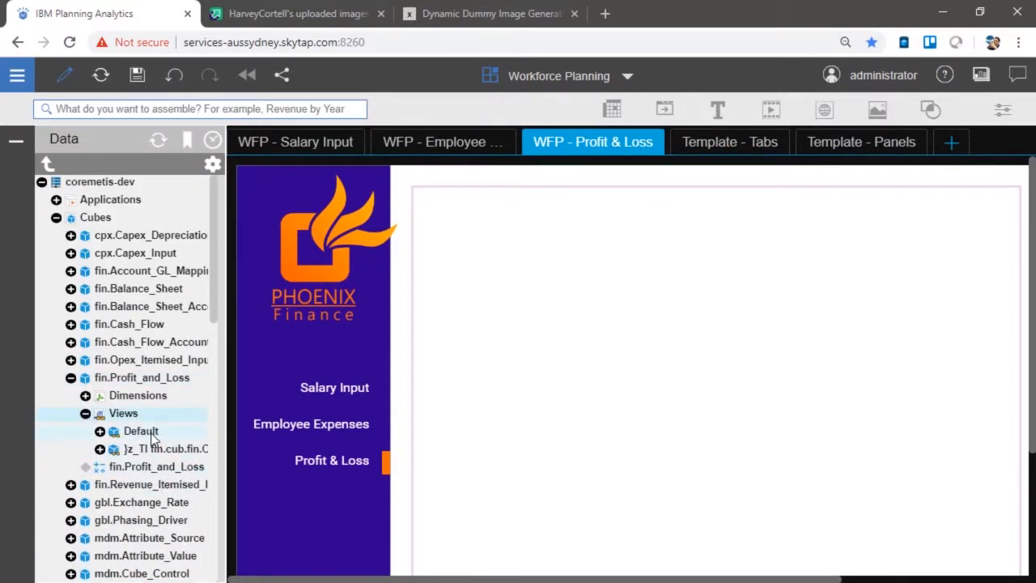
pyautogui.moveTo(139, 431); pyautogui.dragTo(437, 222)
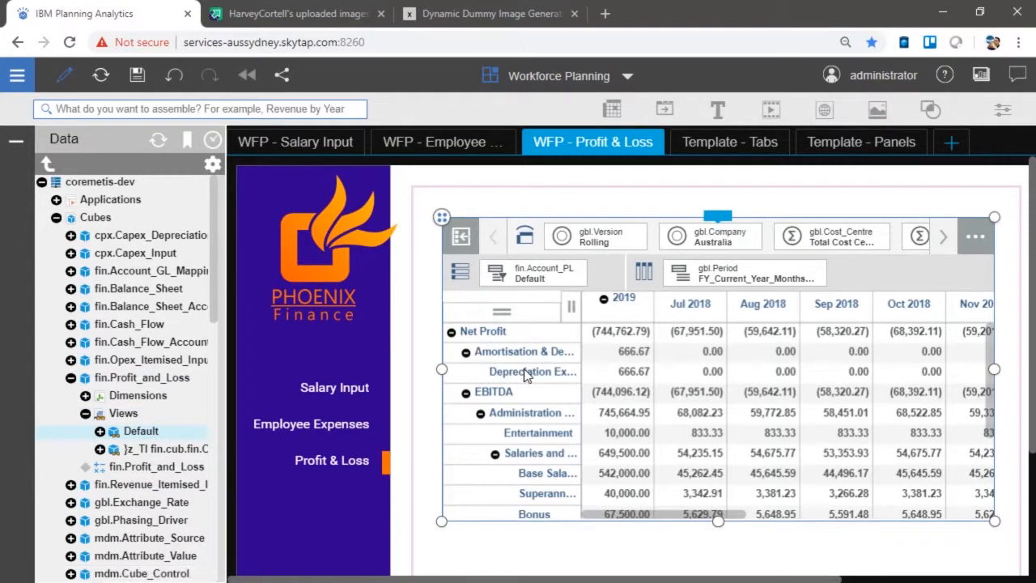
# Edit the fin.Account_PL set to keep only Salaries and Wages, Administration Expenses, EBITDA and Net Profit, and apply it to the view.
pyautogui.click(534, 272)
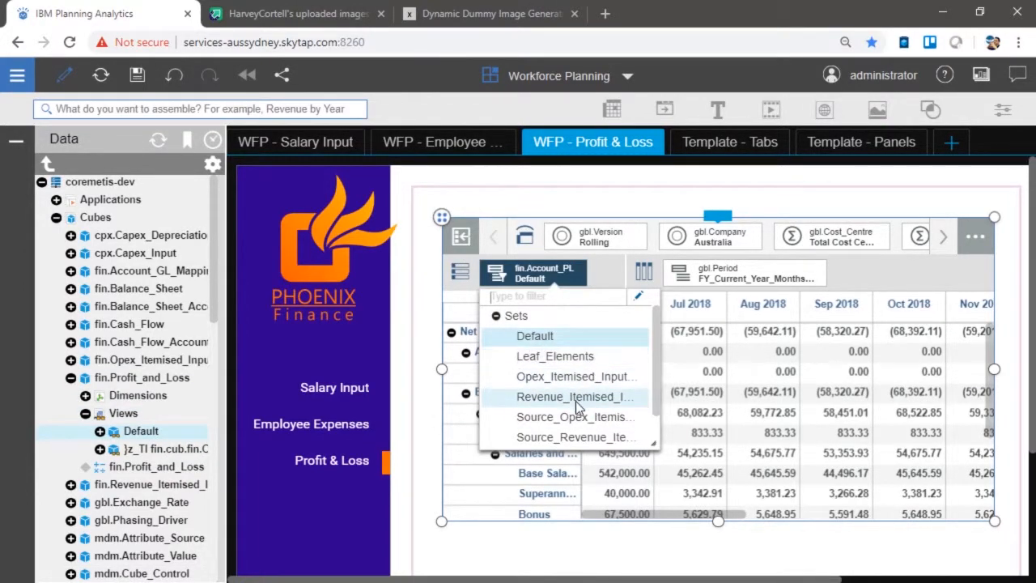
pyautogui.click(640, 300)
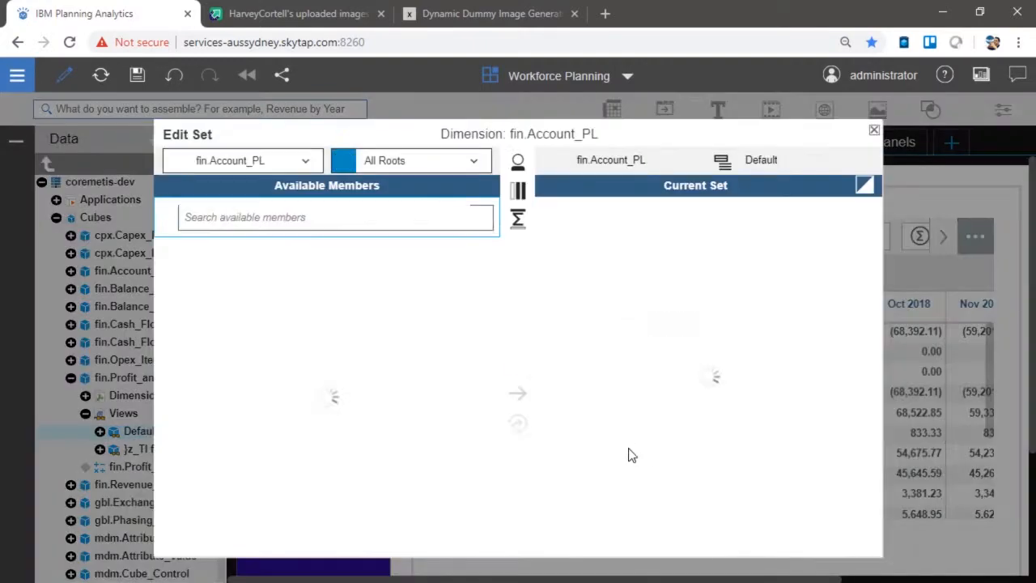
pyautogui.scroll(-3, 710, 366)
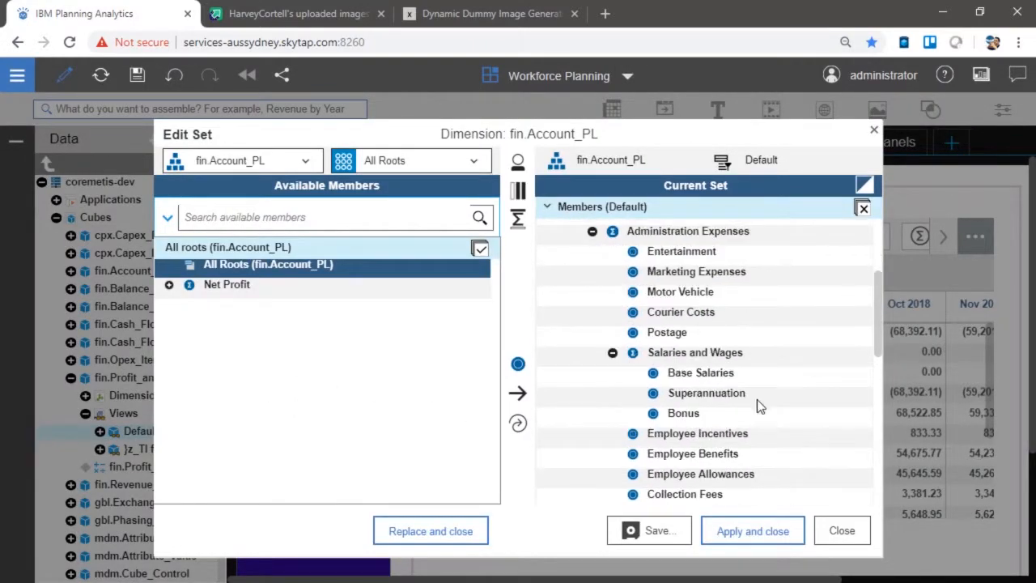
pyautogui.click(678, 356)
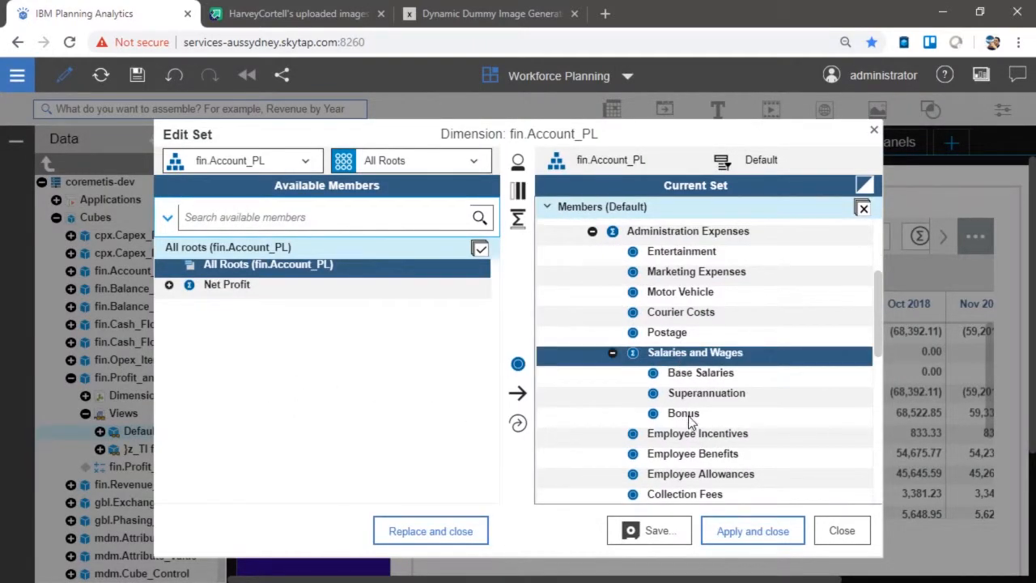
pyautogui.scroll(5, 689, 422)
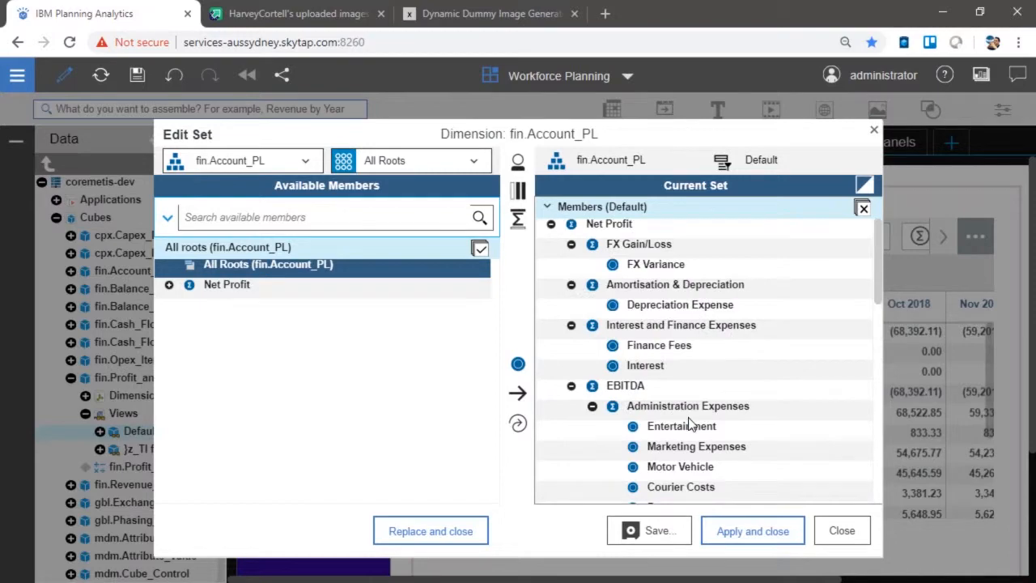
pyautogui.click(641, 408)
pyautogui.keyDown('ctrl'); pyautogui.click(627, 388); pyautogui.keyUp('ctrl')
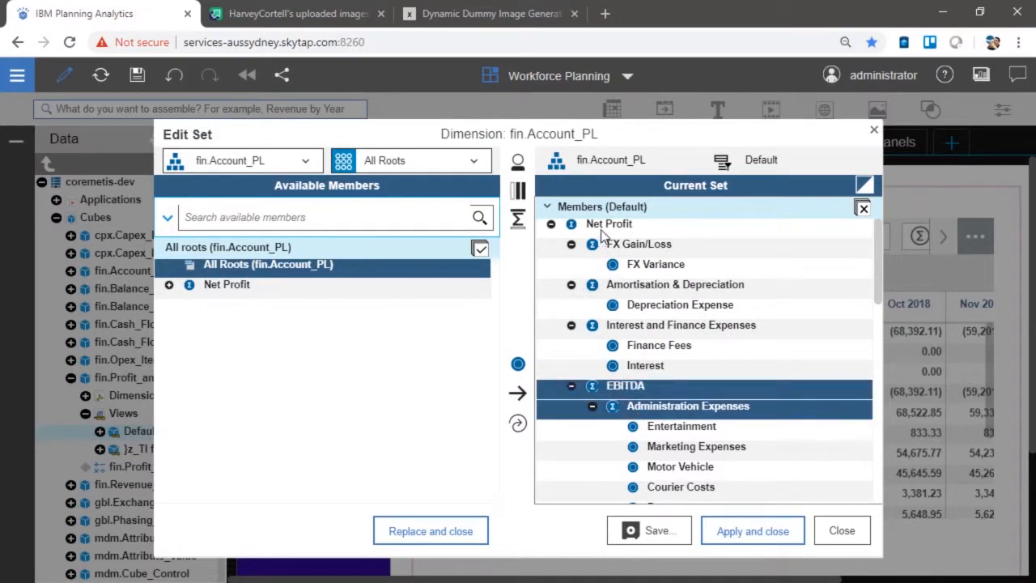
pyautogui.keyDown('ctrl'); pyautogui.click(609, 225); pyautogui.keyUp('ctrl')
pyautogui.rightClick(633, 230)
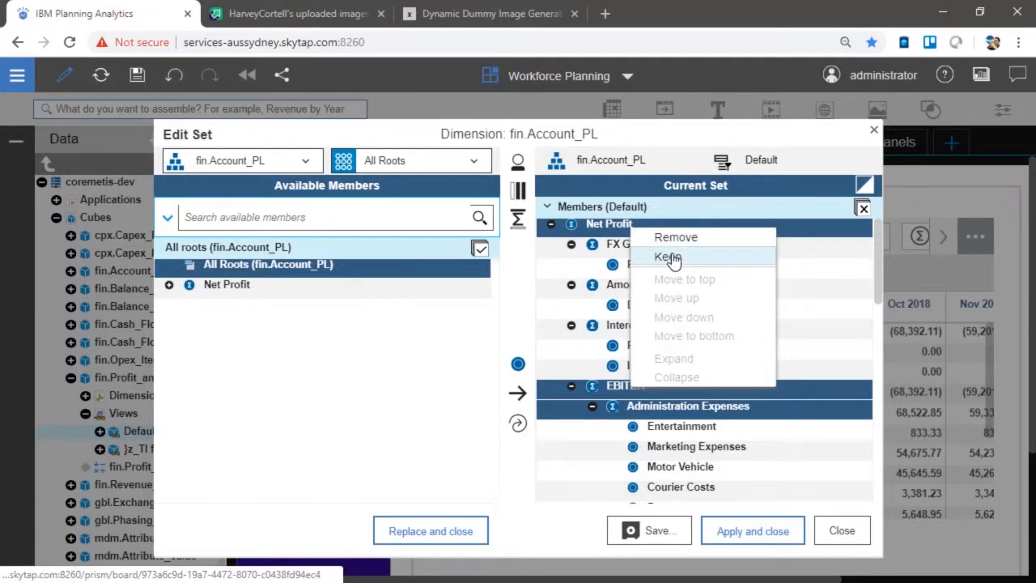
pyautogui.click(671, 257)
pyautogui.click(753, 530)
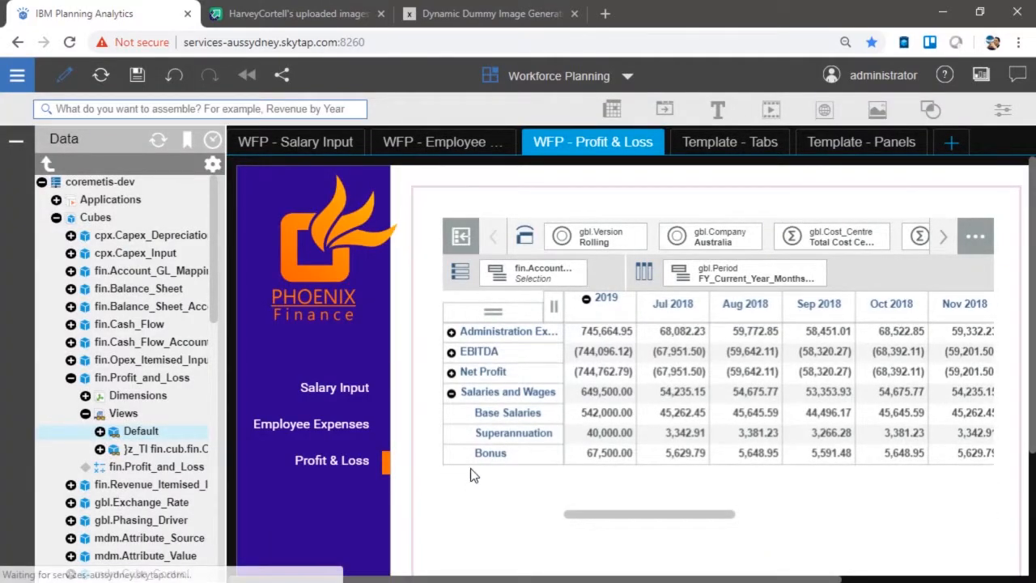
# Examine the Base Salaries, Superannuation and Bonus amounts for 2019 and Jul 2018 in the profit and loss view.
pyautogui.click(608, 414)
pyautogui.click(680, 414)
pyautogui.click(676, 436)
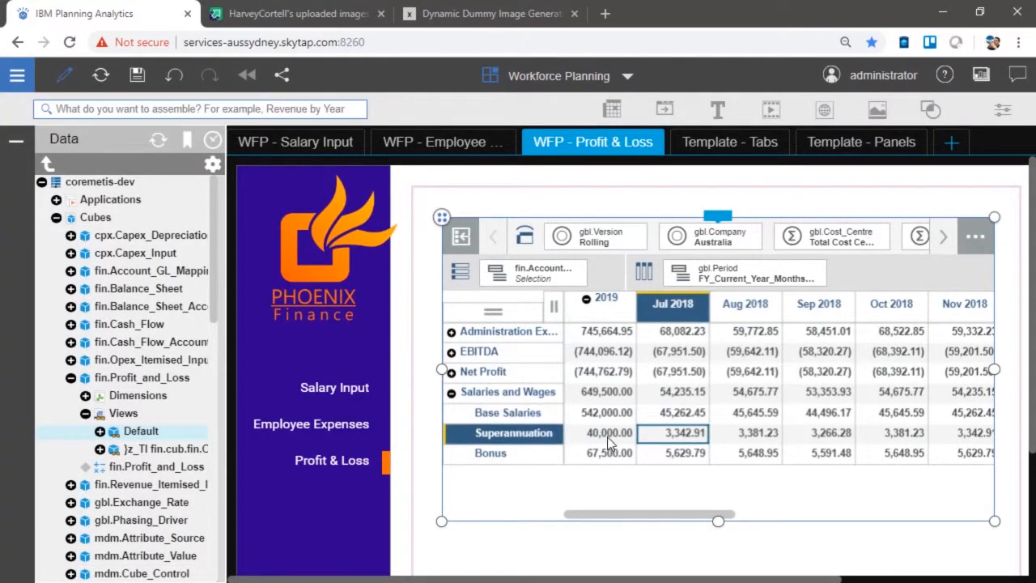
pyautogui.click(608, 437)
pyautogui.click(606, 454)
pyautogui.click(677, 455)
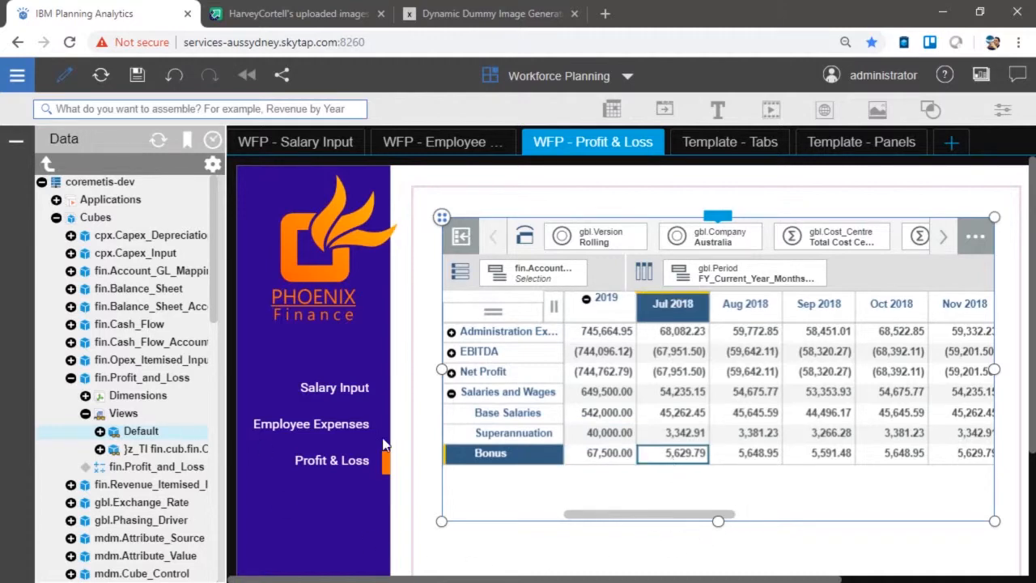
# Save the book and show it in full screen outside edit mode.
pyautogui.click(137, 77)
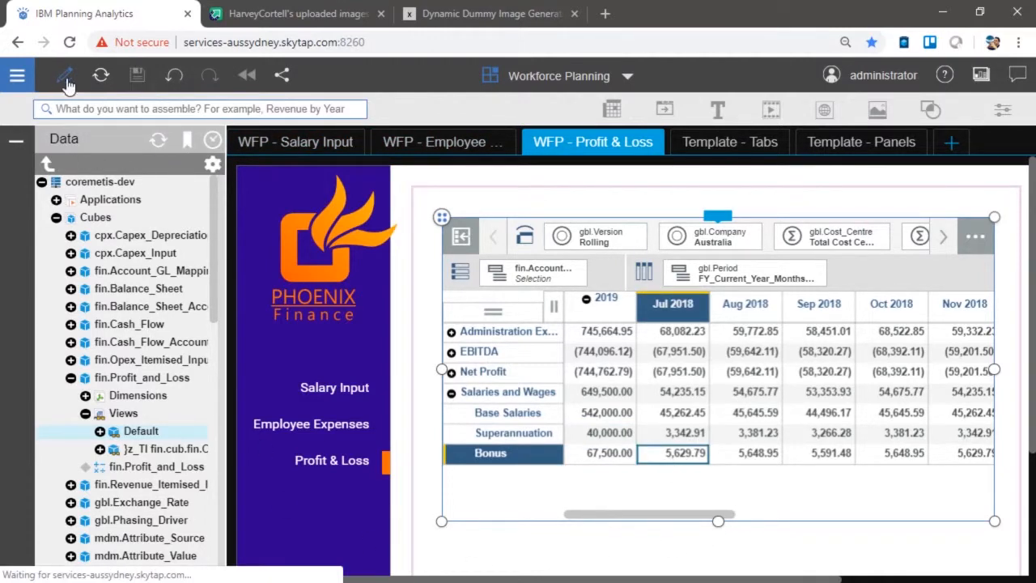
pyautogui.click(17, 77)
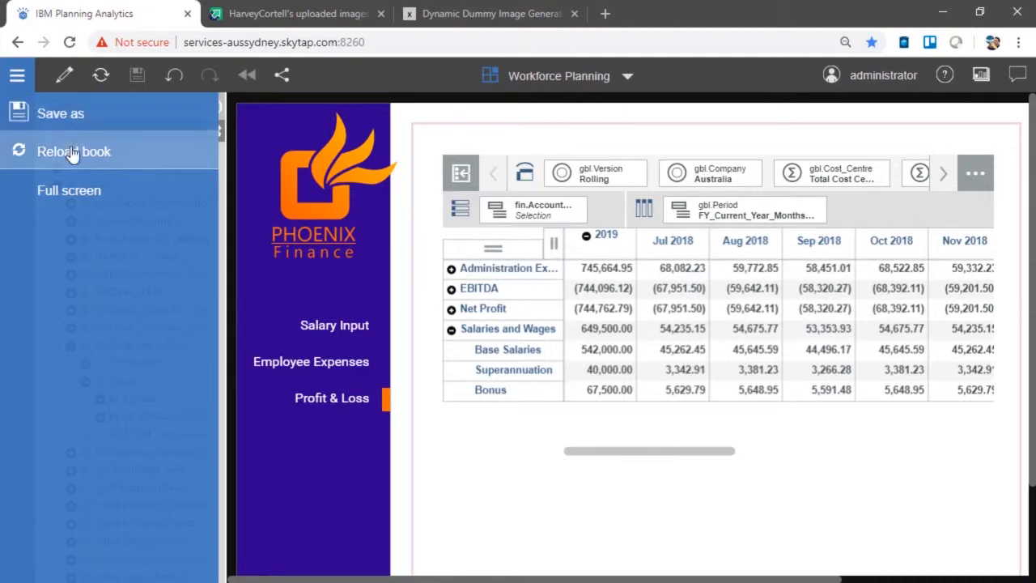
pyautogui.click(72, 190)
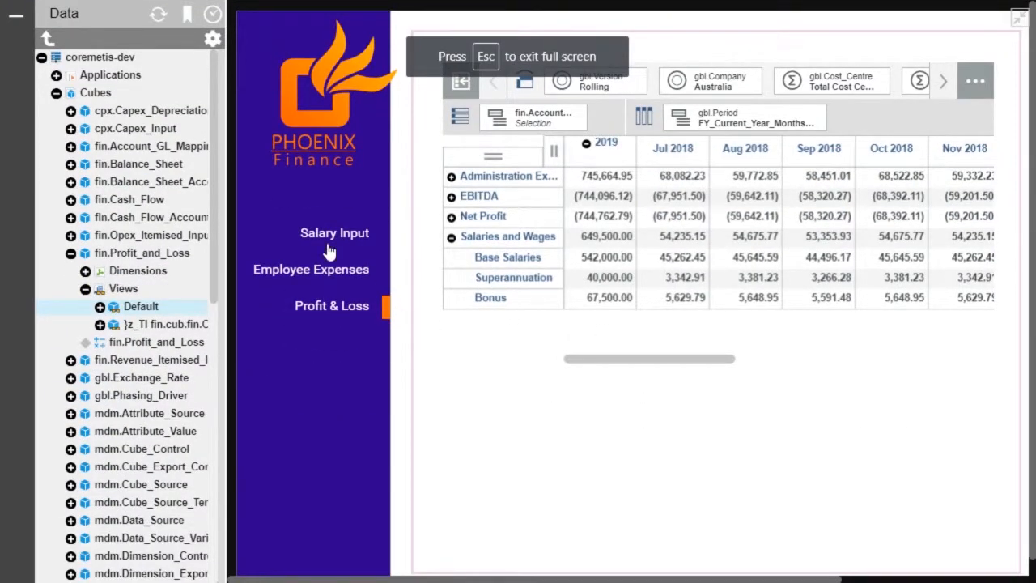
# Try the Salary Input, Employee Expenses and Profit & Loss menu buttons in full screen and inspect cells in the sheets' views.
pyautogui.click(331, 240)
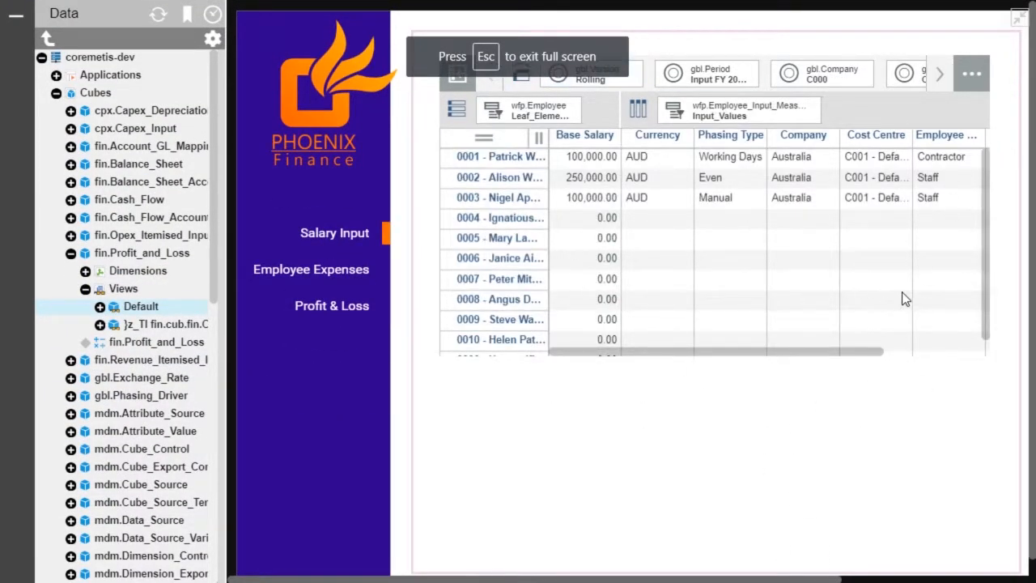
pyautogui.click(588, 220)
pyautogui.click(671, 226)
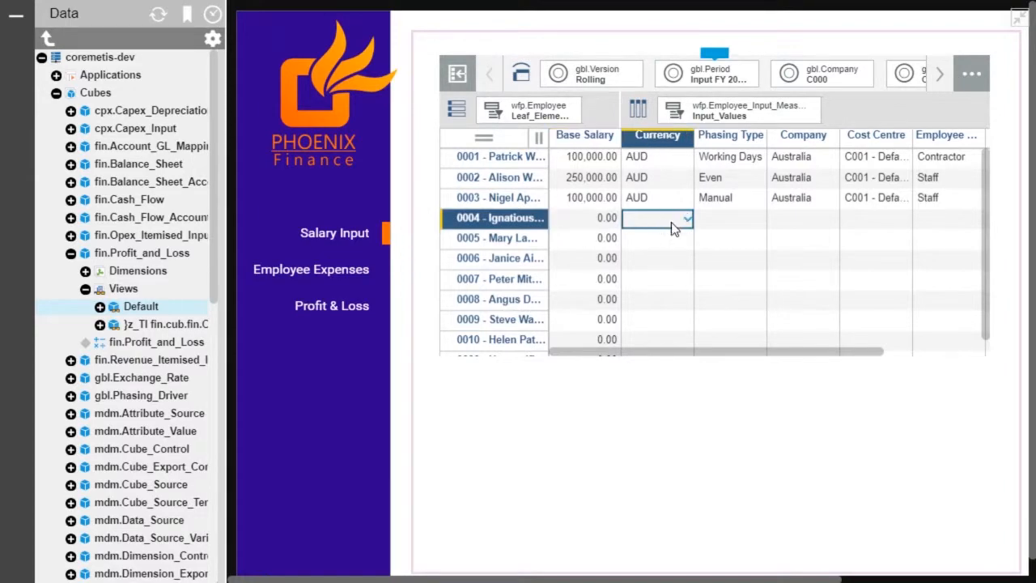
pyautogui.click(753, 218)
pyautogui.click(813, 220)
pyautogui.click(333, 269)
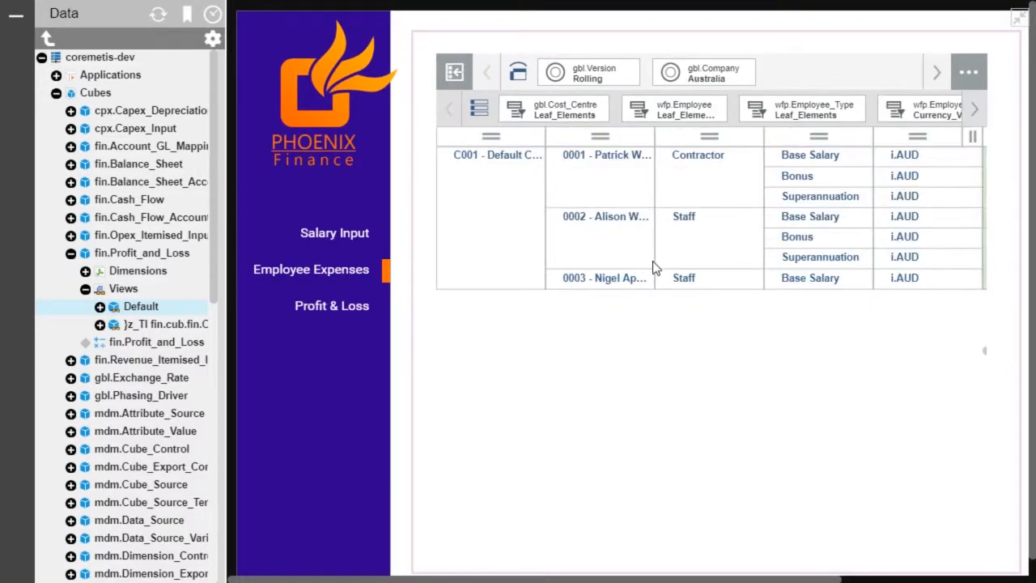
pyautogui.click(356, 307)
pyautogui.click(603, 257)
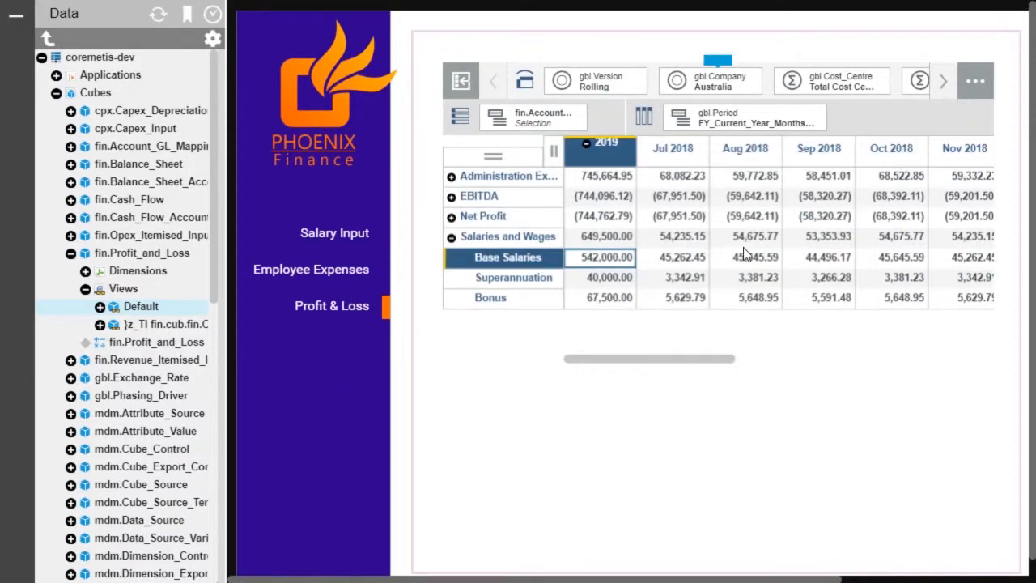
pyautogui.click(894, 259)
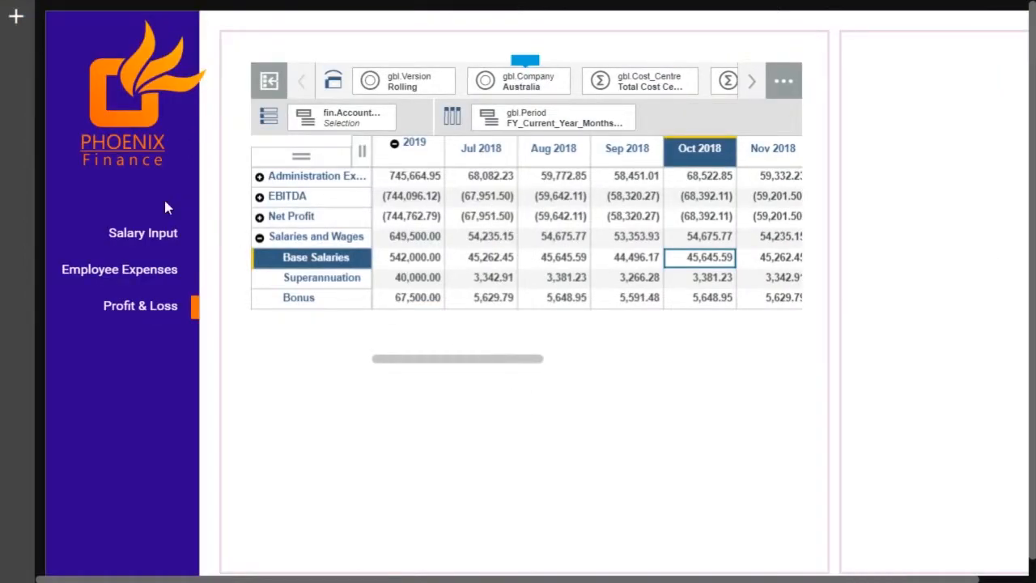
# Leave full screen and open the Workforce Planning Example book from the Phoenix Finance folder on the Welcome page.
pyautogui.press('Escape')
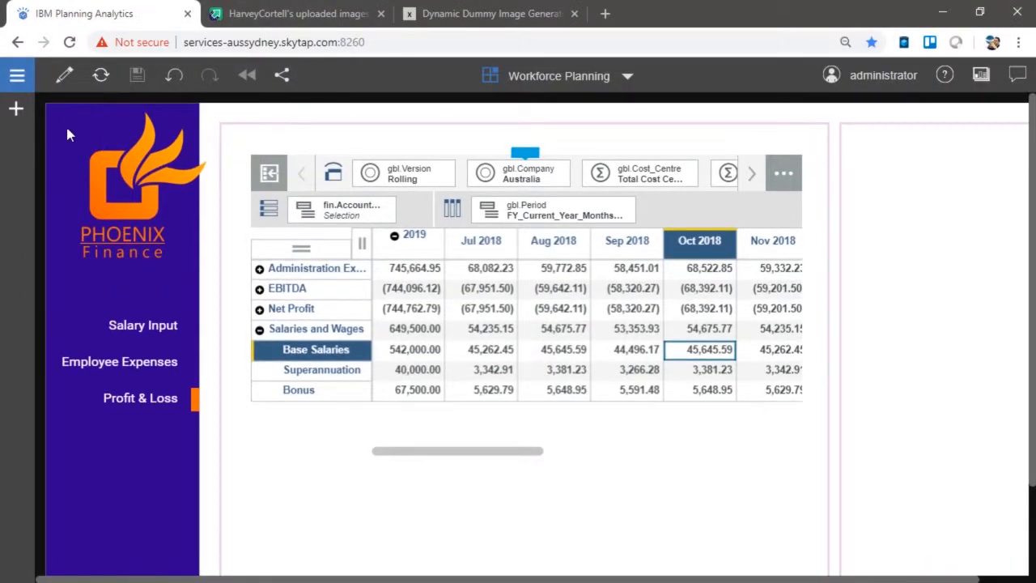
pyautogui.click(627, 76)
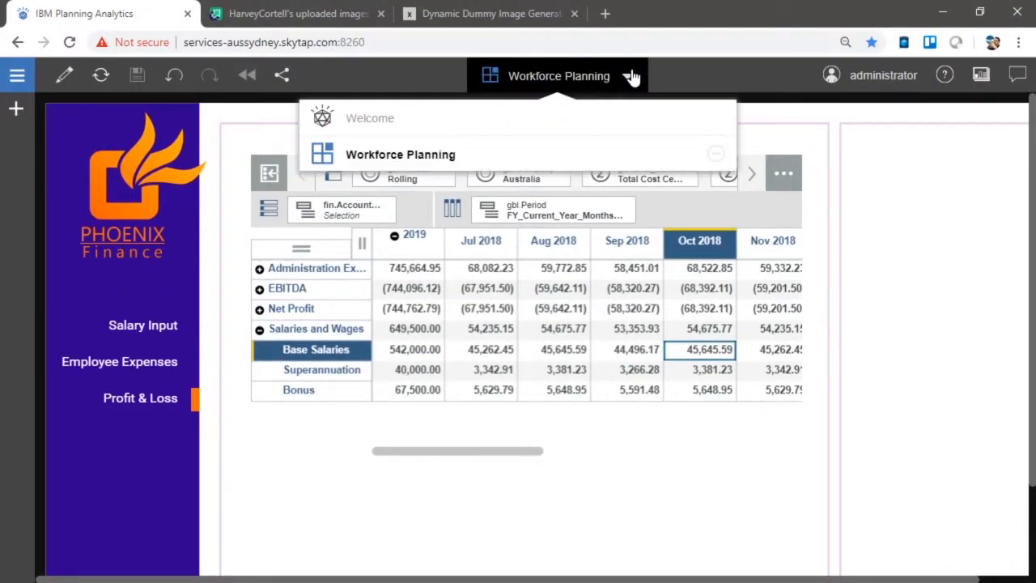
pyautogui.click(366, 119)
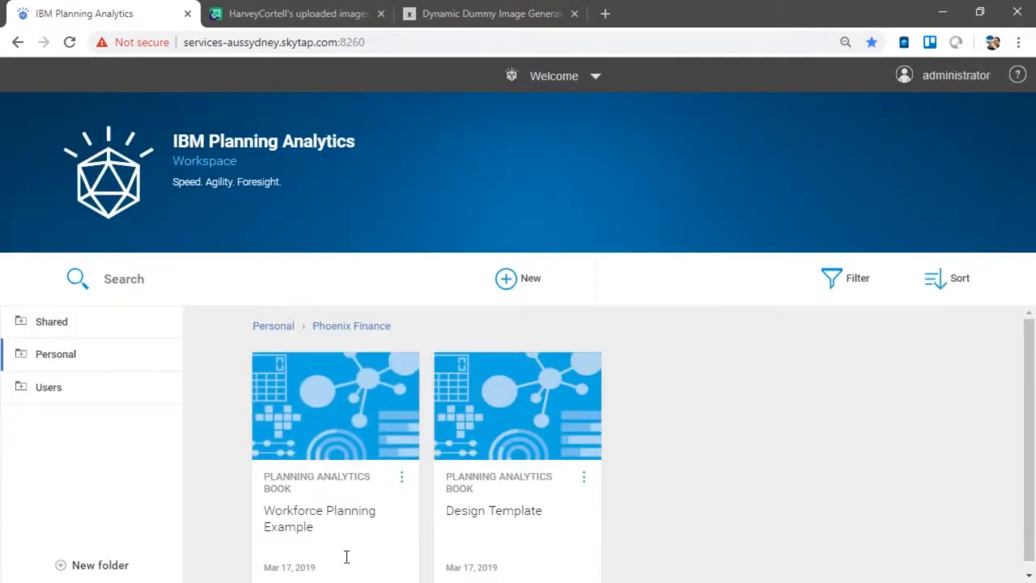
pyautogui.click(362, 416)
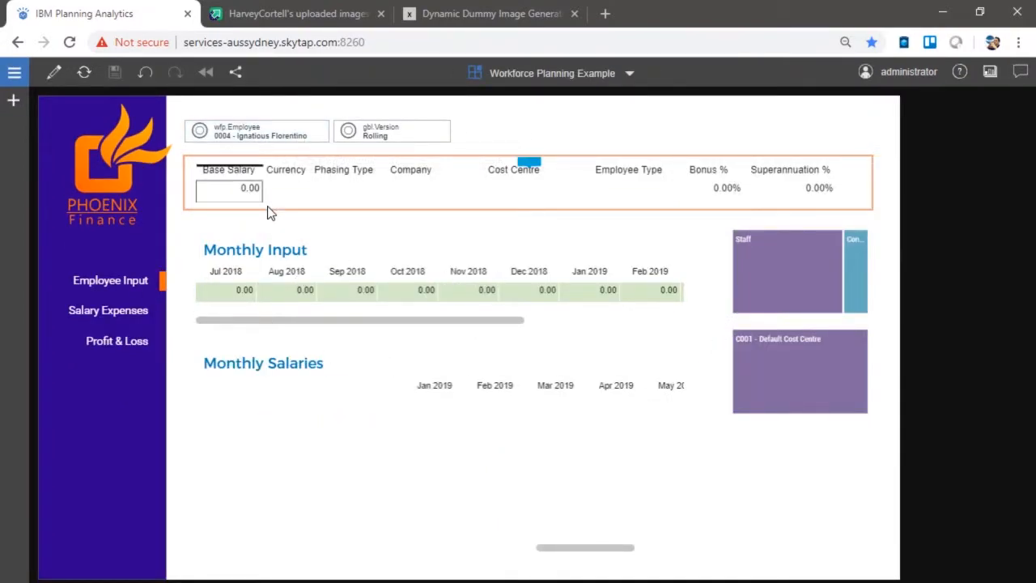
# Set the selected employee's base salary to 100000 and the currency to AUD on the Employee Input sheet.
pyautogui.write('100000')
pyautogui.press('Return')
pyautogui.press('Tab')
pyautogui.press('Tab')
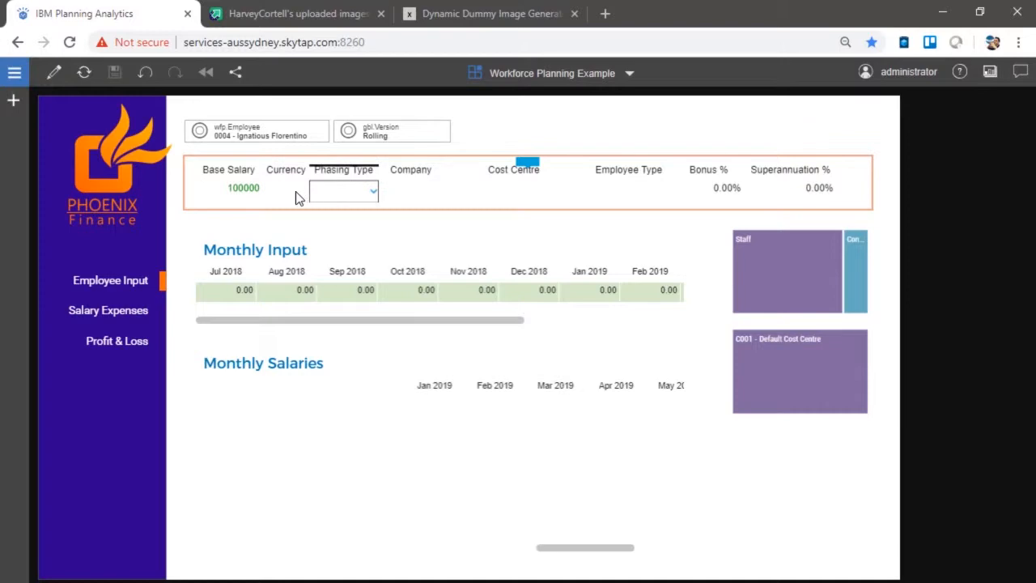
pyautogui.click(298, 195)
pyautogui.click(300, 194)
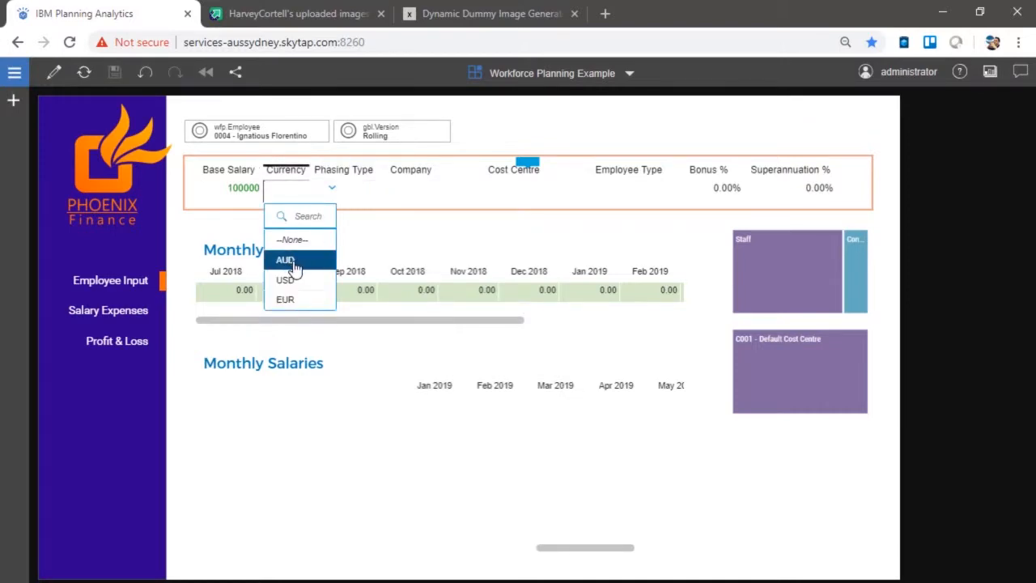
pyautogui.click(295, 270)
# Set the employee's phasing type to Even and the company to Australia.
pyautogui.click(371, 188)
pyautogui.click(371, 189)
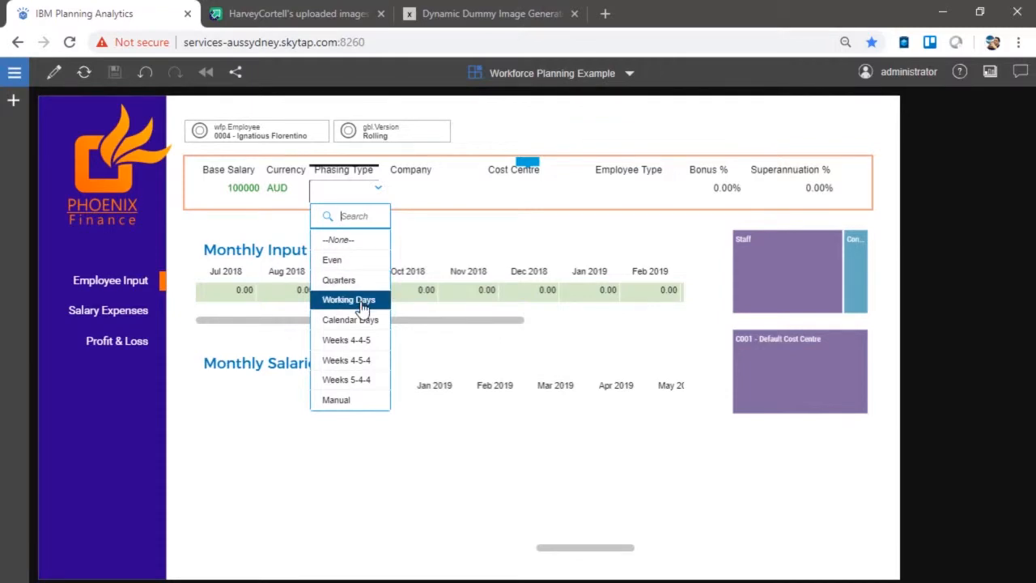
pyautogui.click(332, 259)
pyautogui.click(424, 192)
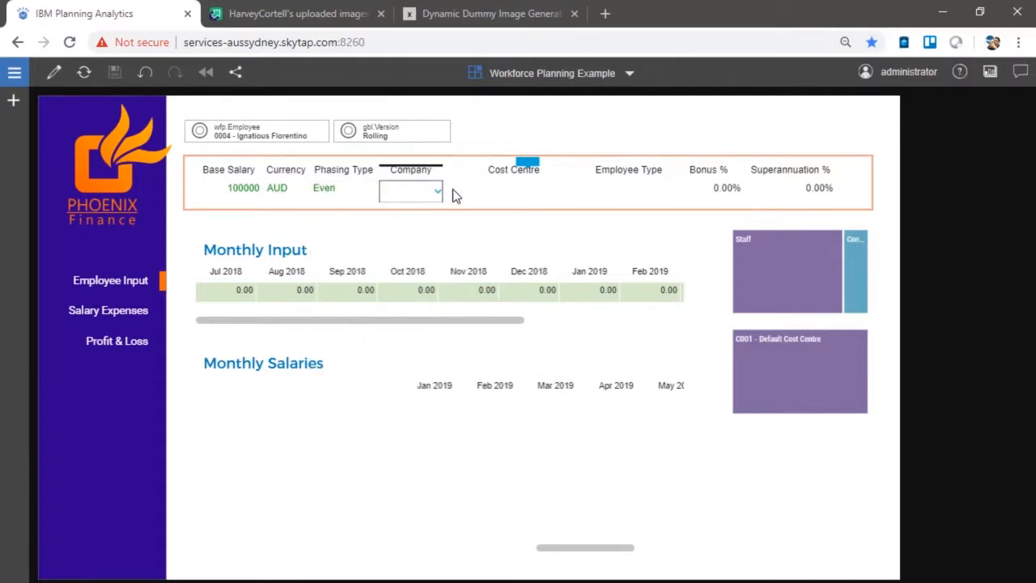
pyautogui.click(436, 191)
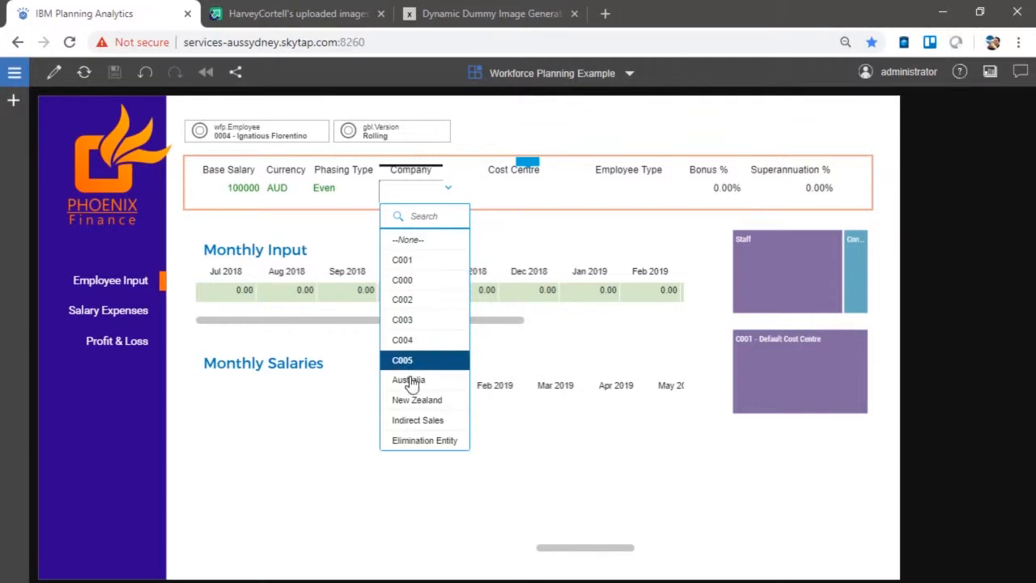
pyautogui.click(409, 379)
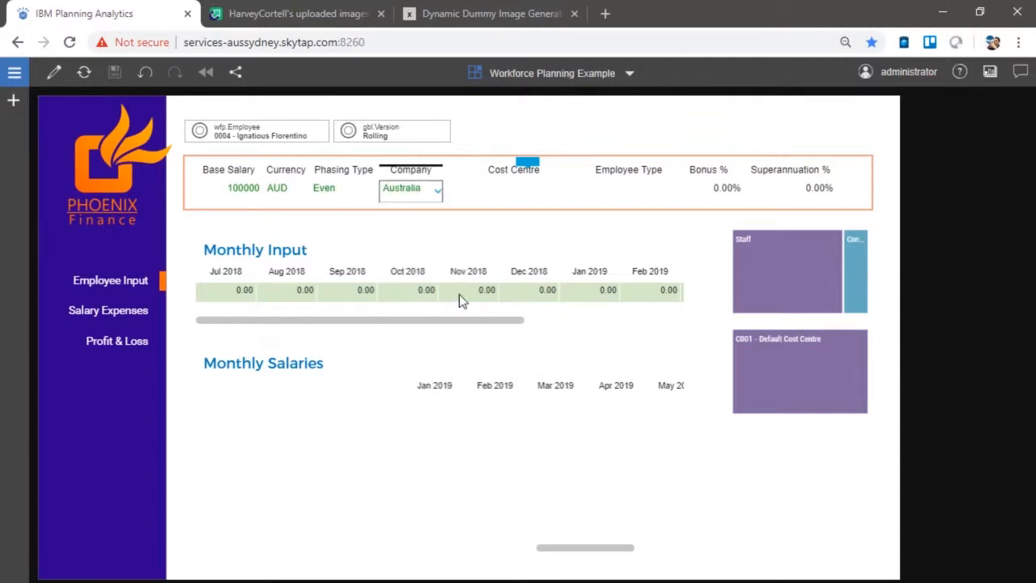
# Assign the employee to cost centre C001 - Default Cost Centre with employee type Staff.
pyautogui.click(530, 193)
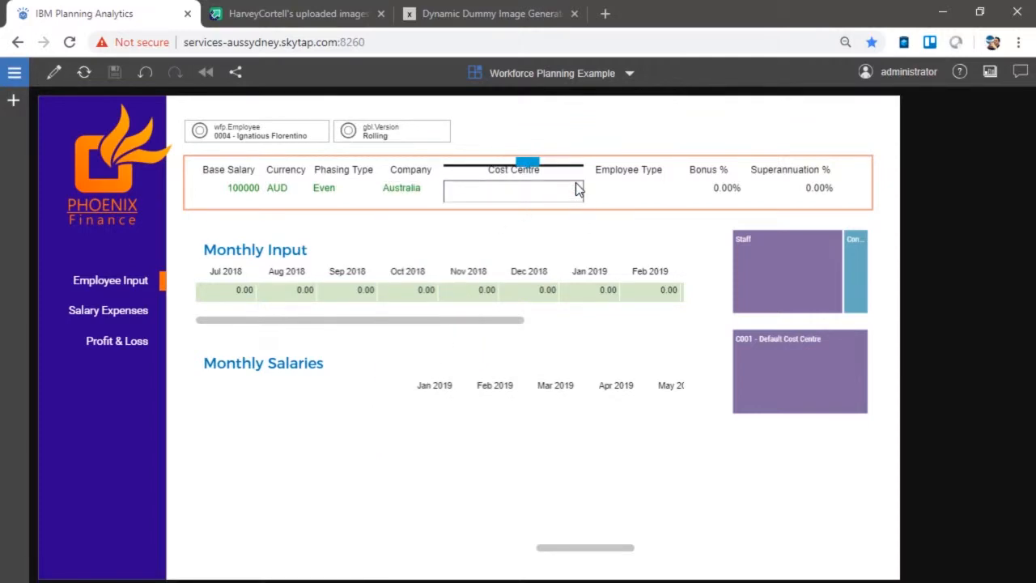
pyautogui.click(580, 196)
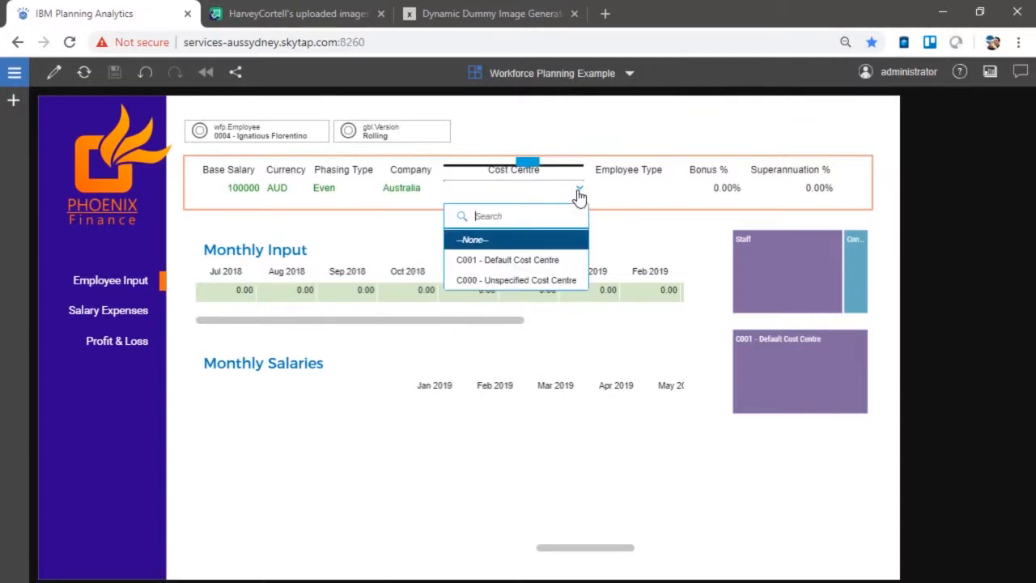
pyautogui.click(502, 259)
pyautogui.click(639, 197)
pyautogui.click(668, 195)
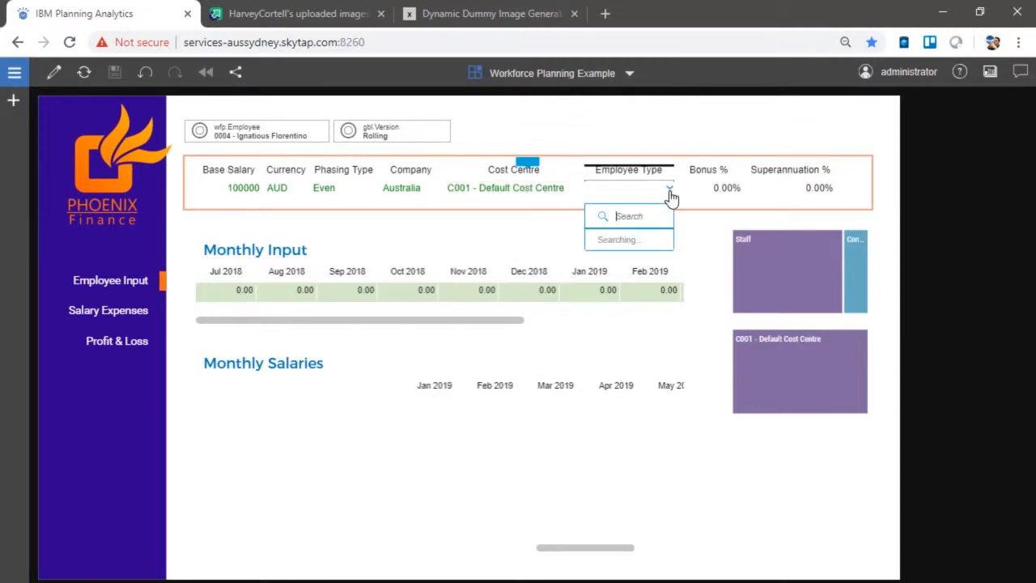
pyautogui.click(638, 259)
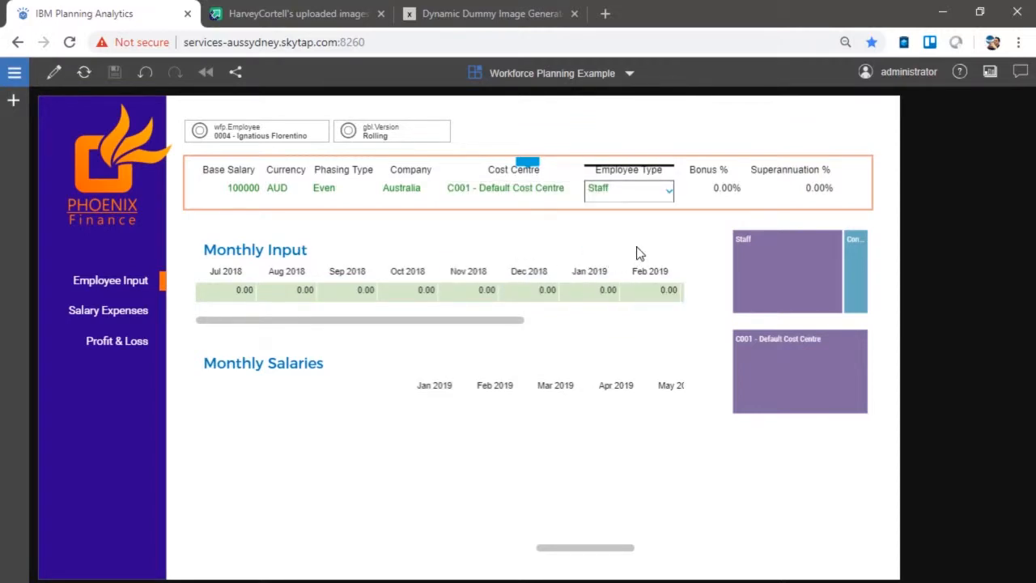
# Enter 0.09 as the employee's superannuation percentage and commit the employee's inputs.
pyautogui.click(731, 191)
pyautogui.click(807, 195)
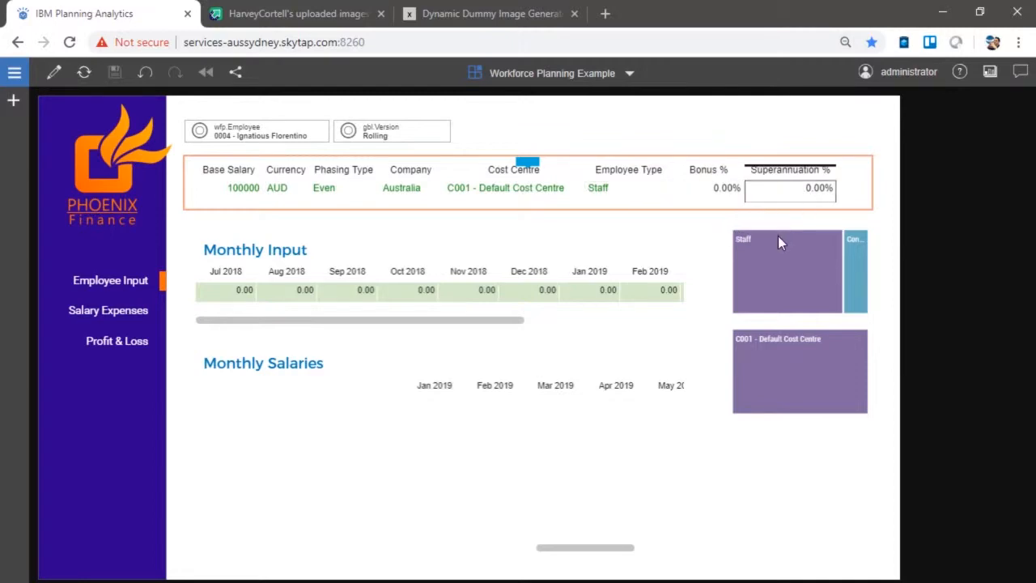
pyautogui.write('0.09')
pyautogui.press('Return')
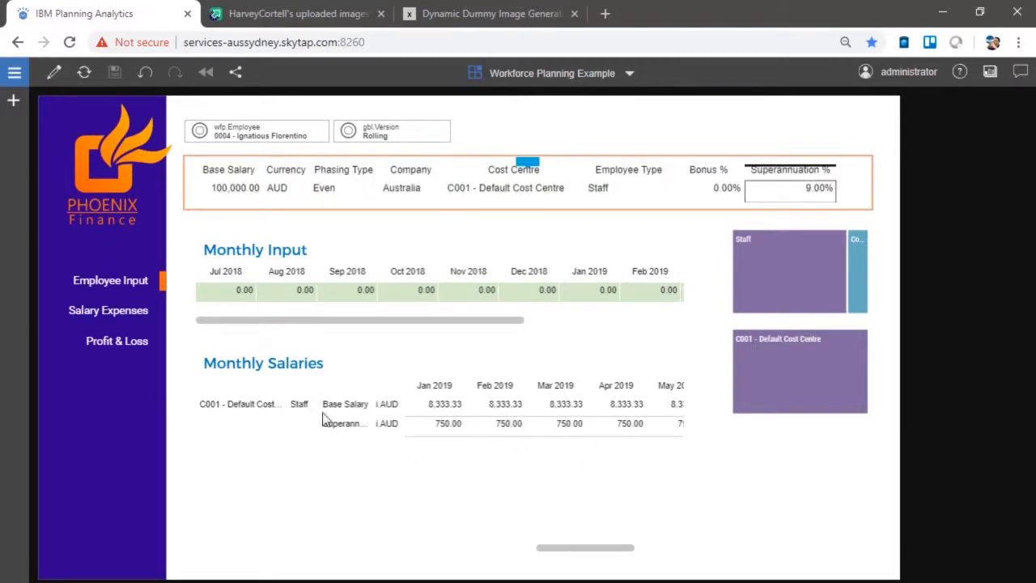
# Examine the base salary for Jan 2019 and the superannuation for Jan to Mar 2019 in the Monthly Salaries view.
pyautogui.click(451, 407)
pyautogui.click(445, 425)
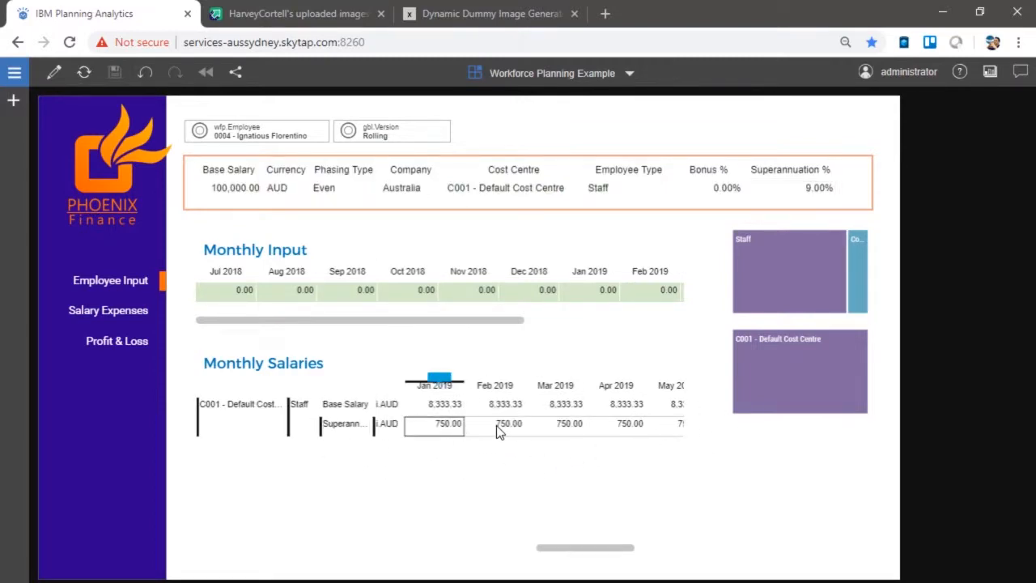
pyautogui.click(496, 424)
pyautogui.click(563, 425)
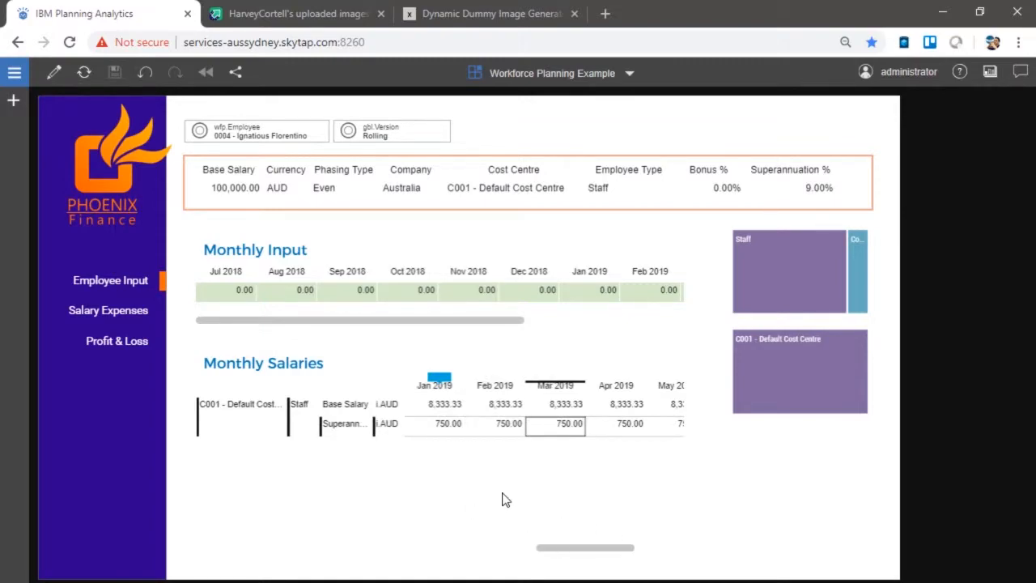
pyautogui.click(380, 352)
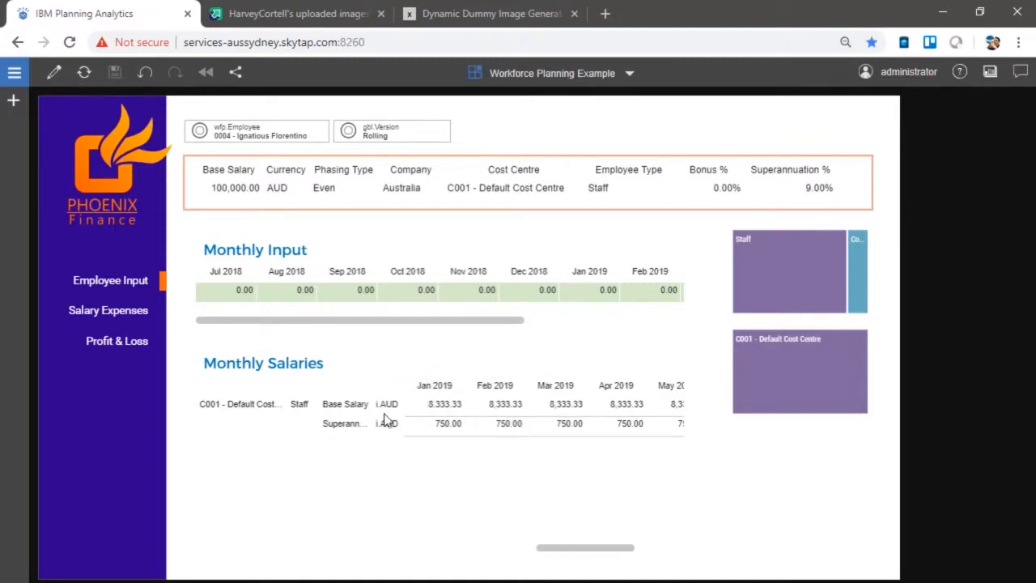
# Show the Salary Expenses sheet and inspect the Jul 2018 base salary, bonus and superannuation for Total Employee Type.
pyautogui.click(126, 314)
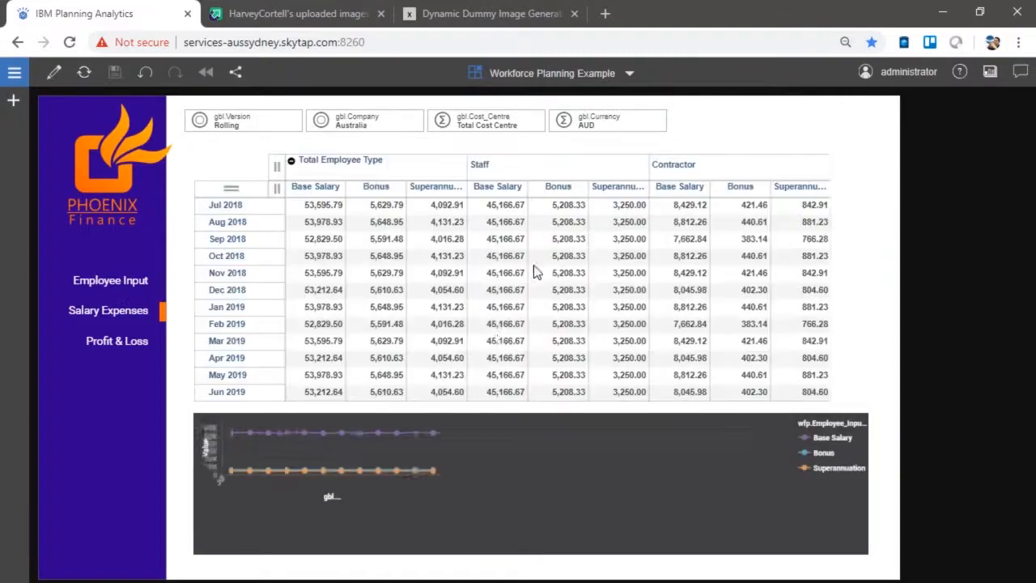
pyautogui.click(304, 208)
pyautogui.moveTo(375, 208); pyautogui.dragTo(437, 212)
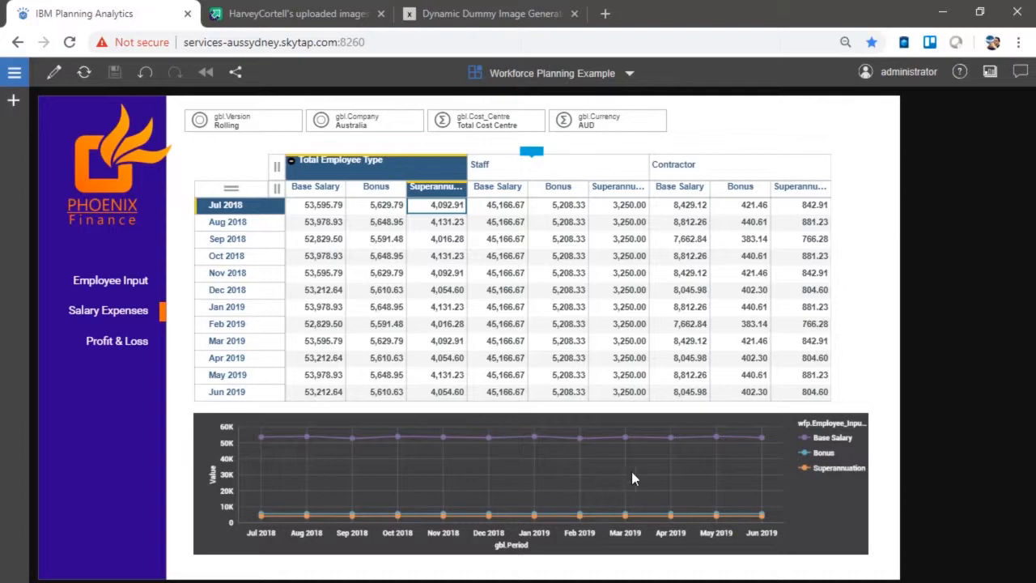
# Show the Profit & Loss sheet and inspect the 2019 amounts for Base Salaries, Superannuation and Bonus.
pyautogui.click(130, 340)
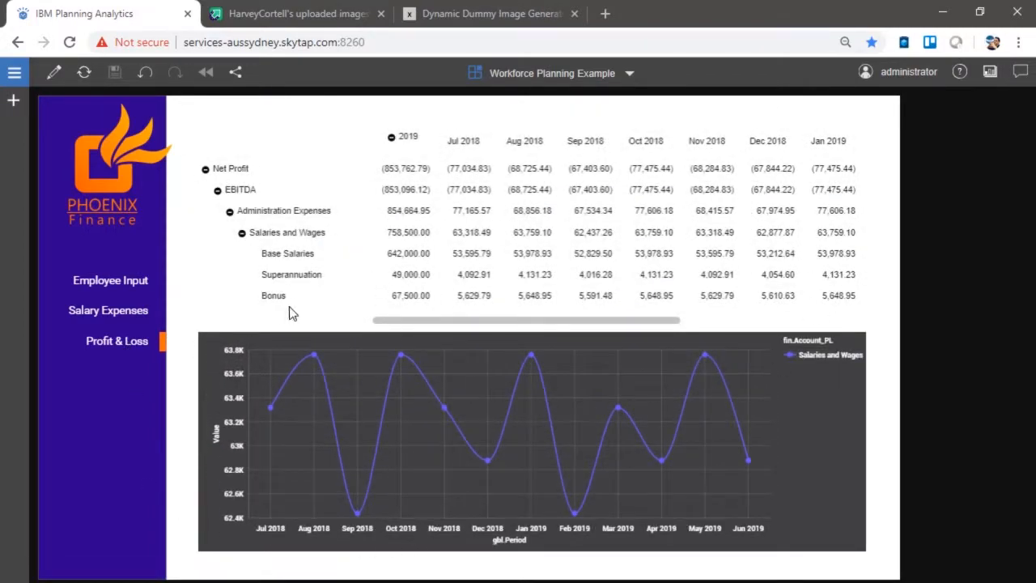
pyautogui.click(416, 254)
pyautogui.press('Down')
pyautogui.press('Down')
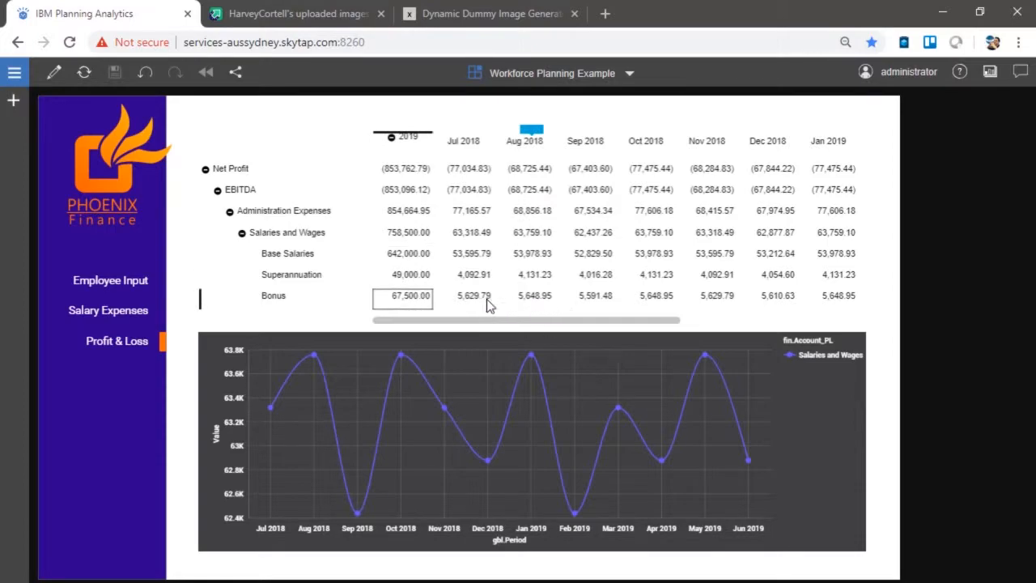